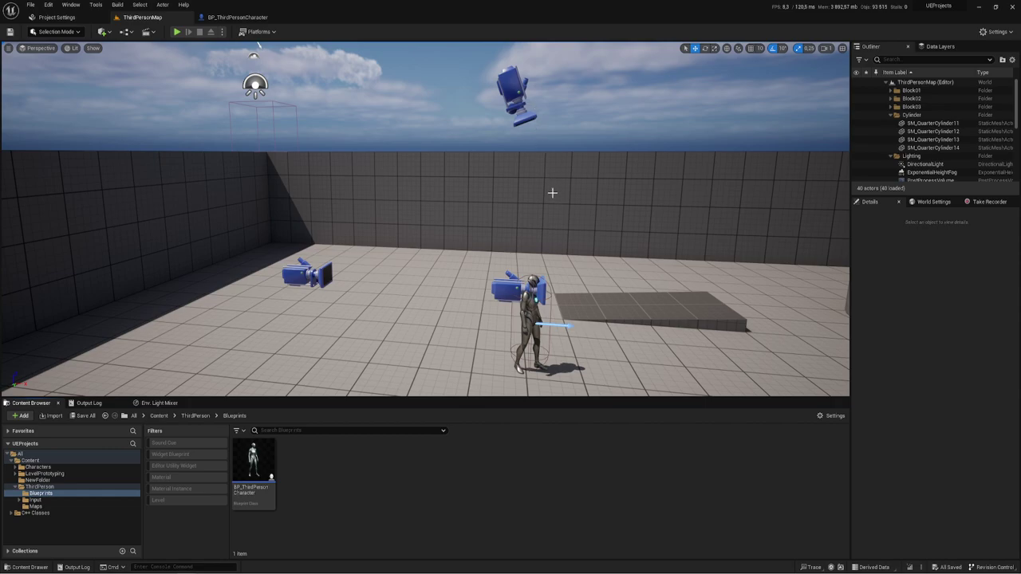
# Step: Orbit the level viewport to survey the cameras, then switch to the BP_ThirdPersonCharacter Blueprint
pyautogui.moveTo(551, 191); pyautogui.dragTo(551, 191, button='right')
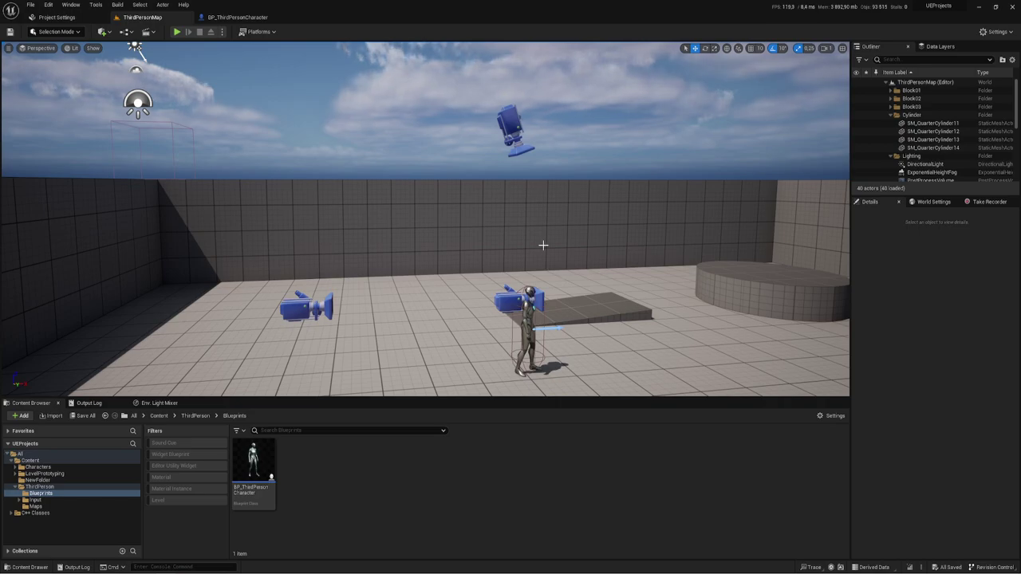
pyautogui.moveTo(519, 250)
pyautogui.mouseDown(button='right')
pyautogui.moveTo(558, 271)
pyautogui.moveTo(439, 120)
pyautogui.mouseUp(button='right')
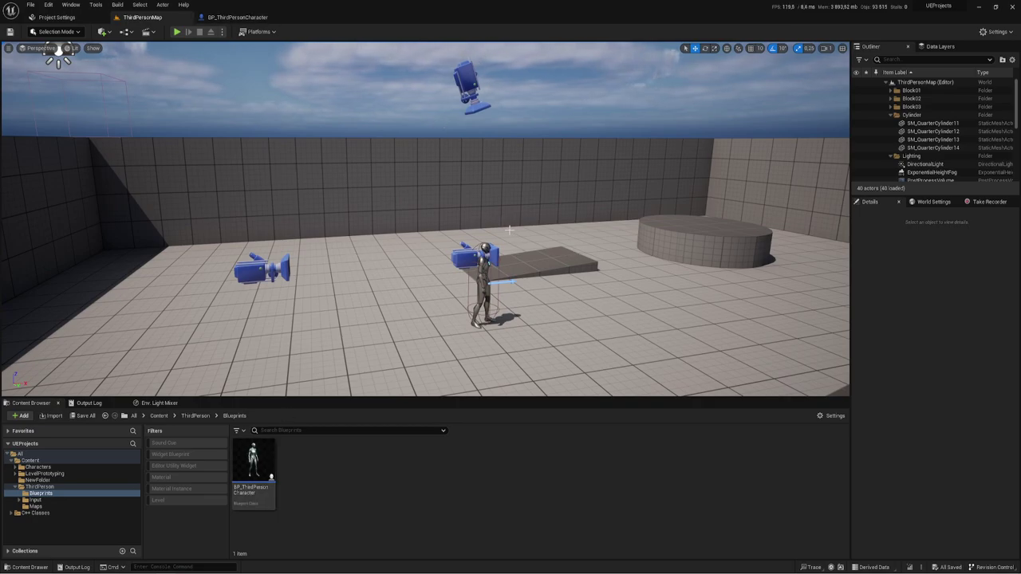
pyautogui.click(239, 17)
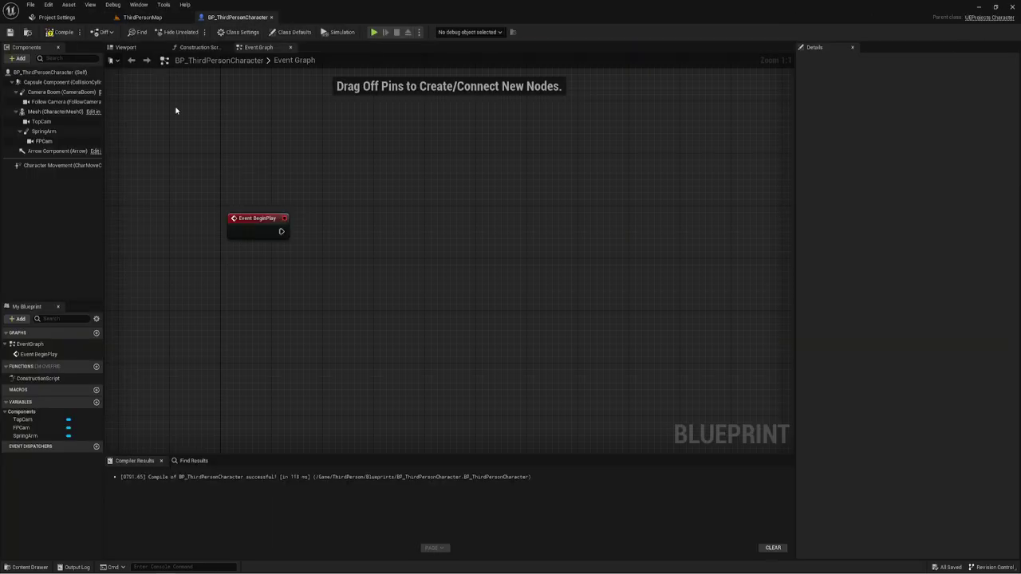
pyautogui.click(126, 48)
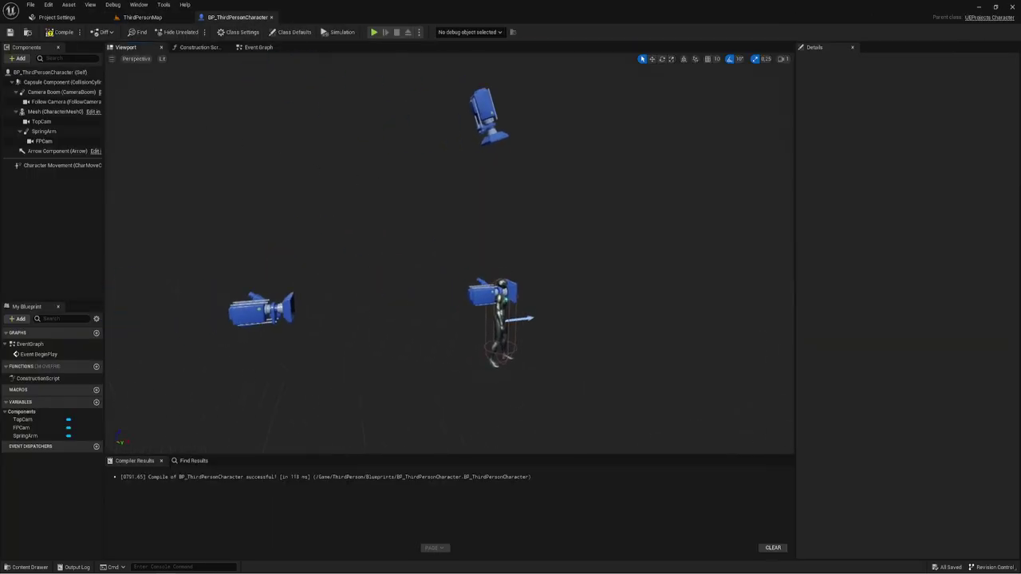
pyautogui.click(247, 318)
pyautogui.click(481, 297)
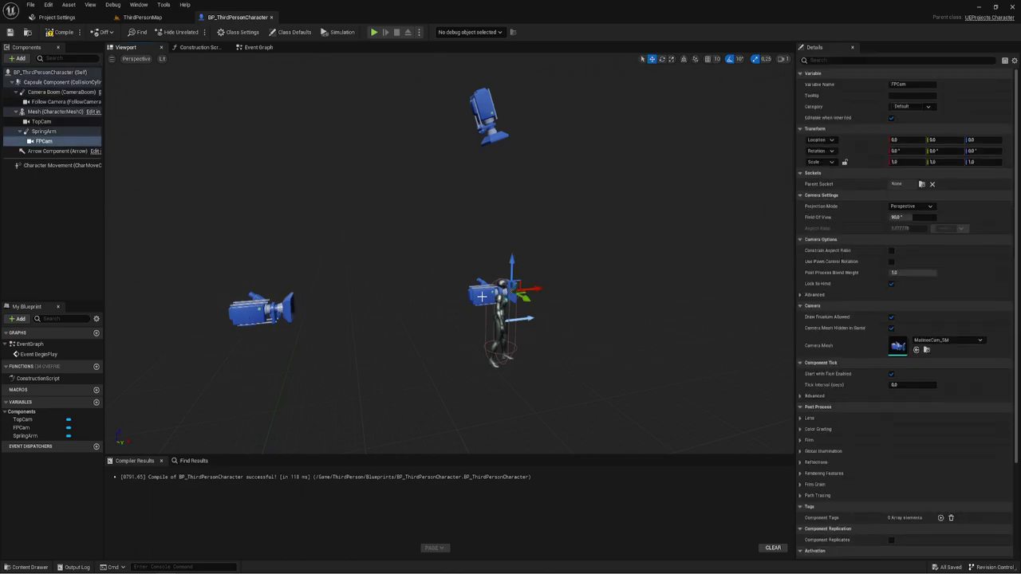
pyautogui.click(474, 121)
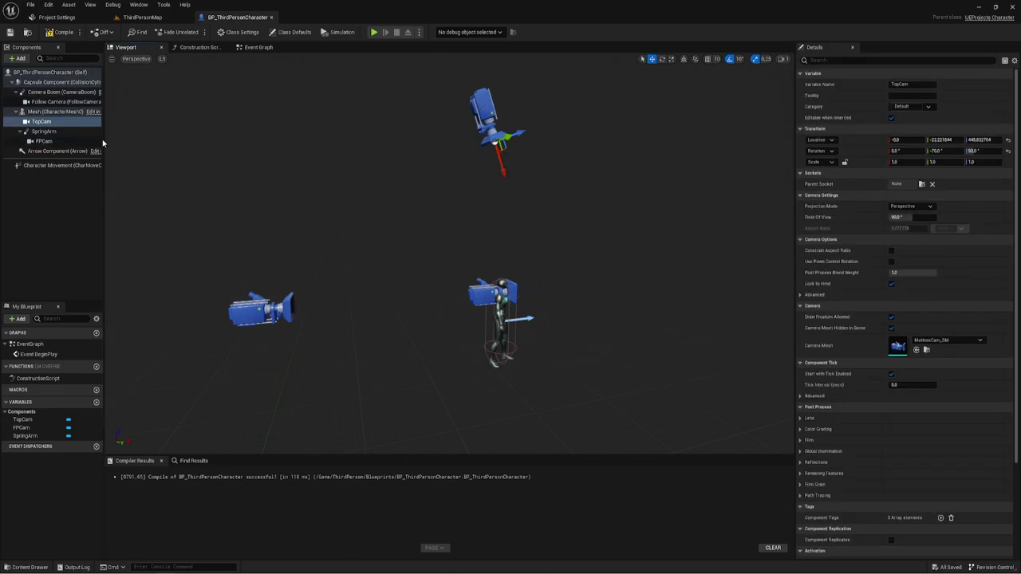
pyautogui.click(256, 49)
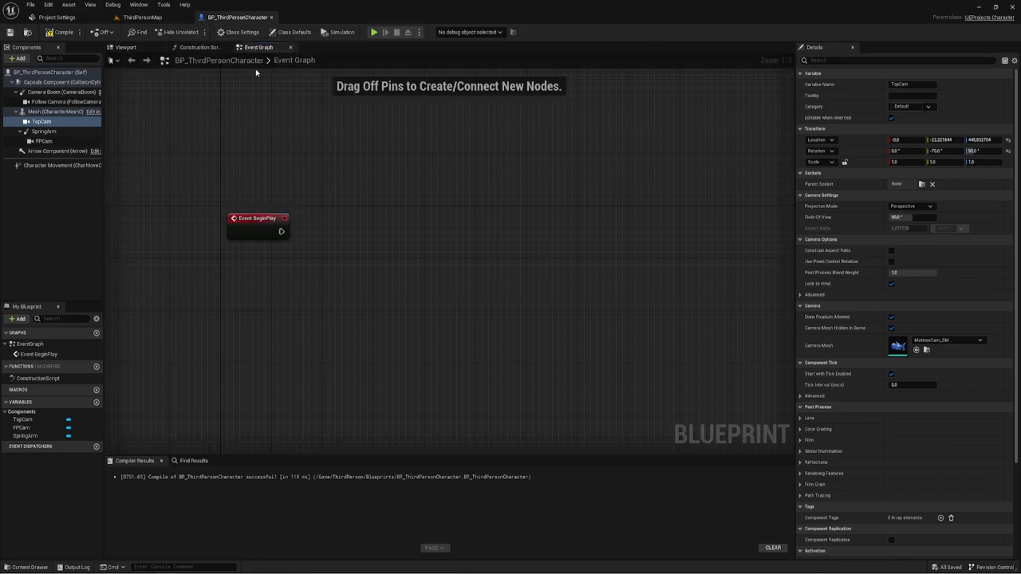
pyautogui.moveTo(350, 217); pyautogui.dragTo(286, 163, button='right')
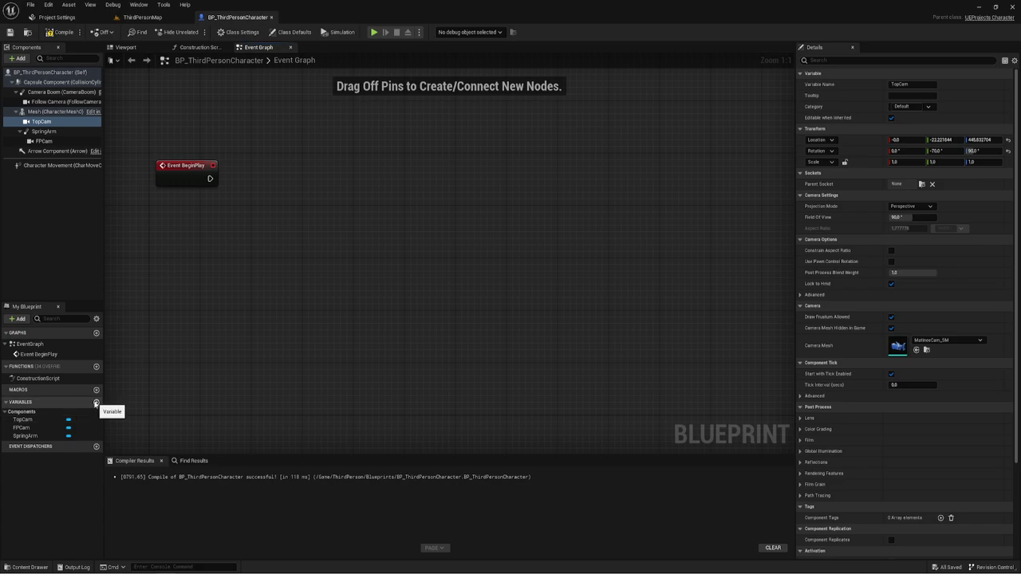
# Step: Add a new Blueprint variable named CamIndex
pyautogui.click(96, 403)
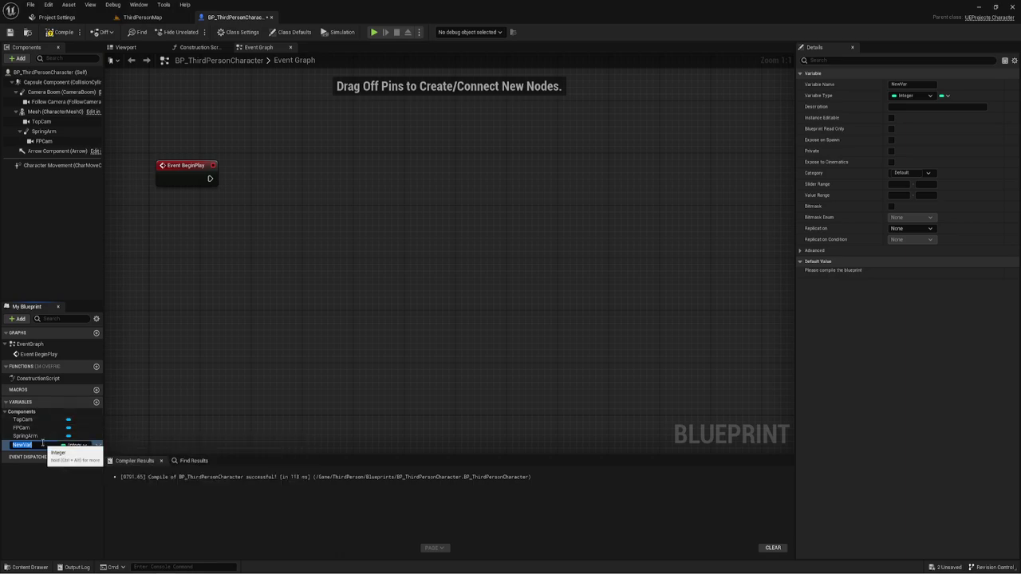
pyautogui.write('CamIndex')
pyautogui.press('Return')
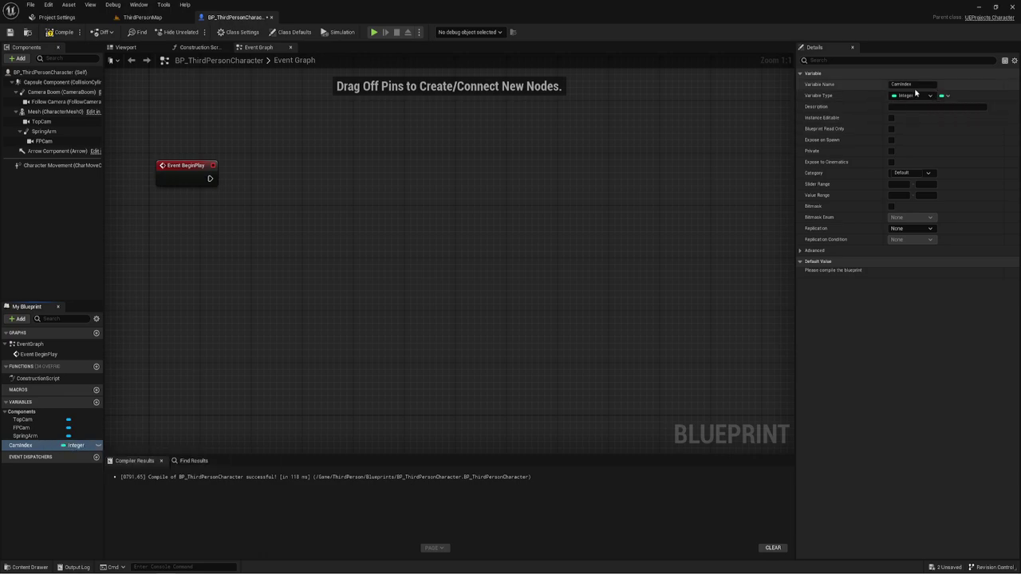
# Step: Add a CamArray variable with an Array container, and drop an FPCam reference into the graph
pyautogui.click(97, 403)
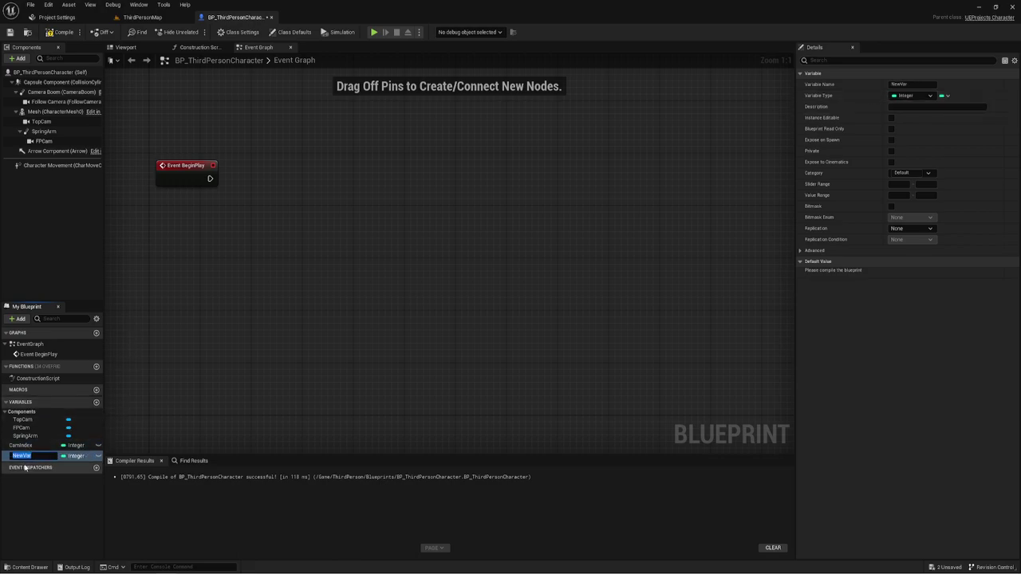
pyautogui.write('CamArray')
pyautogui.press('Return')
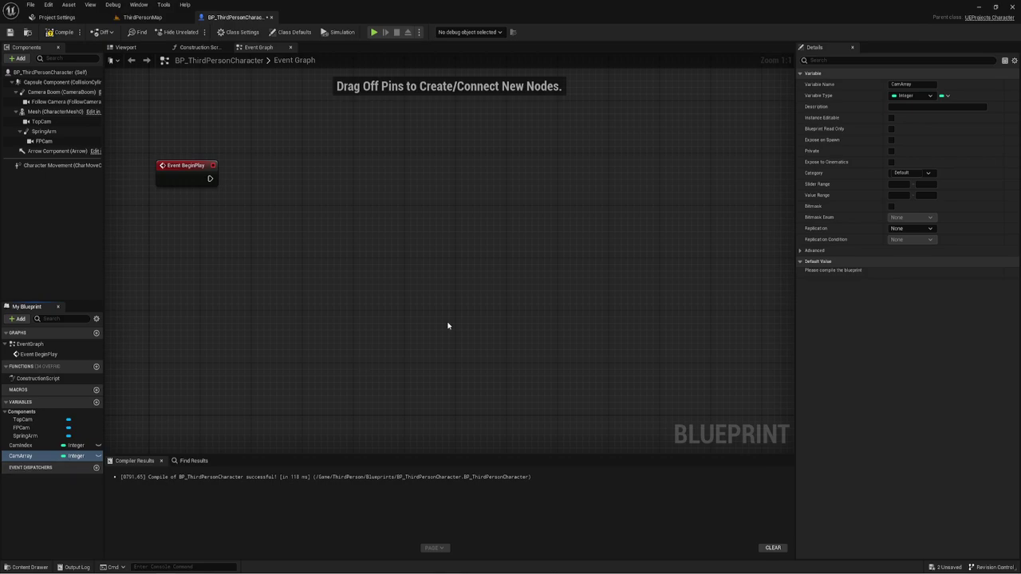
pyautogui.click(943, 95)
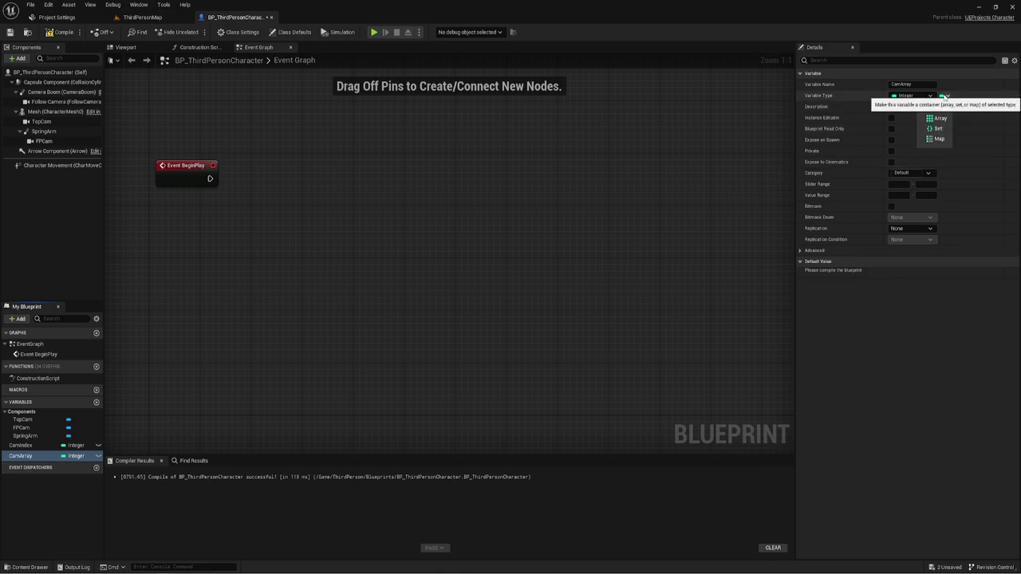
pyautogui.click(945, 118)
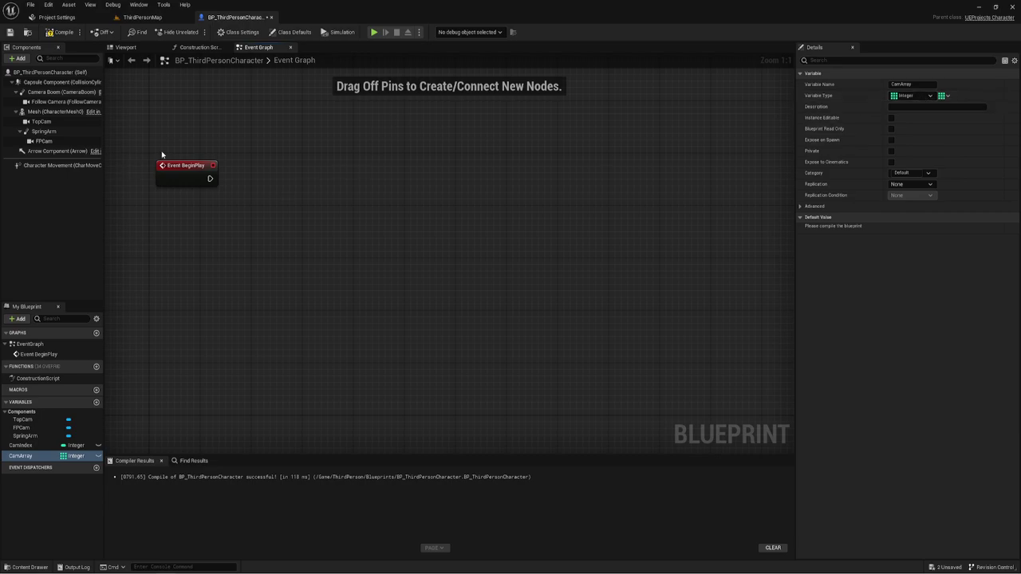
pyautogui.moveTo(44, 141)
pyautogui.mouseDown()
pyautogui.moveTo(221, 216)
pyautogui.moveTo(226, 203)
pyautogui.moveTo(267, 231)
pyautogui.mouseUp()
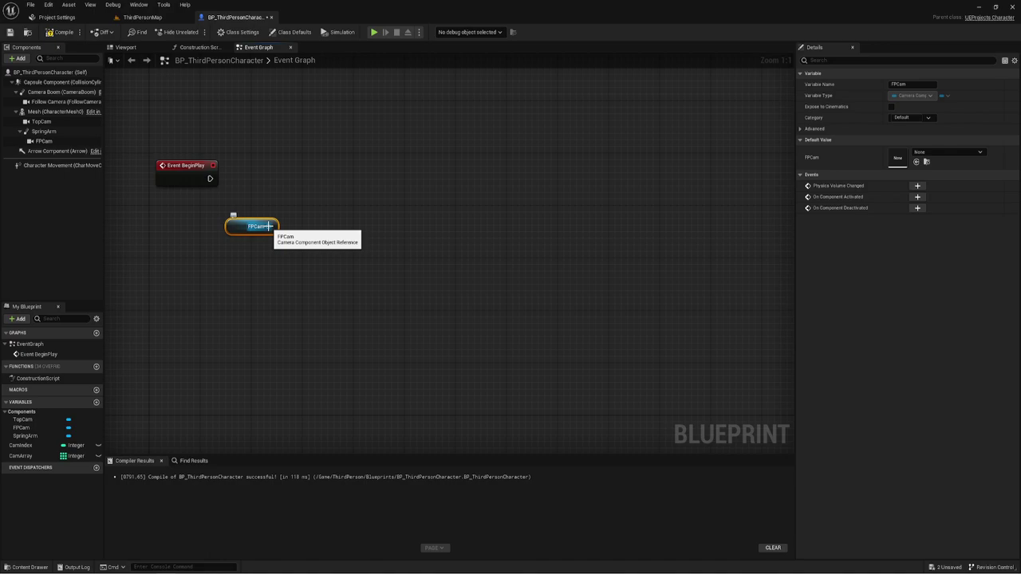
# Step: Make CamArray a Camera Component object reference array and drag it into the Event Graph
pyautogui.click(18, 458)
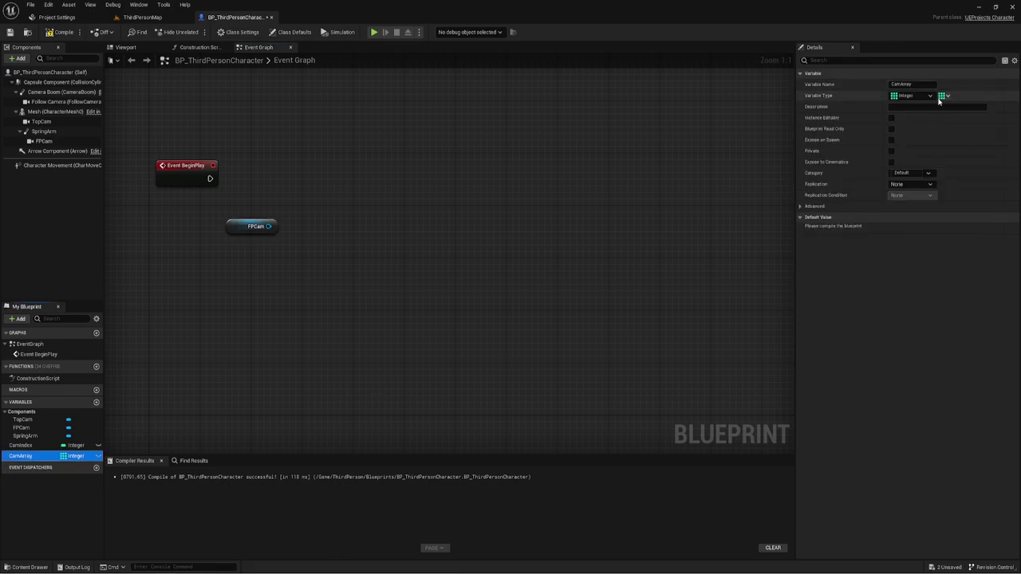
pyautogui.click(929, 97)
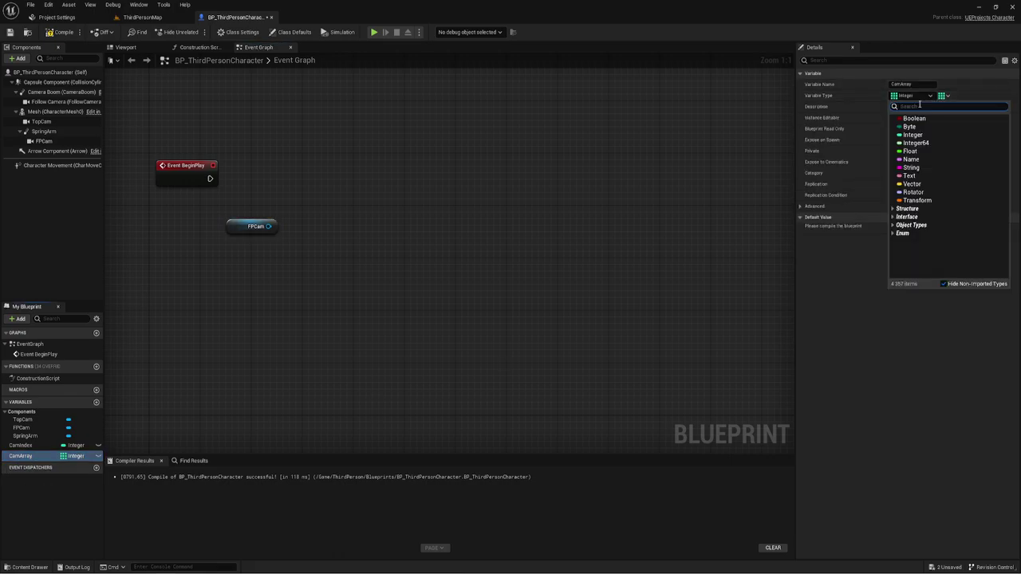
pyautogui.write('camera')
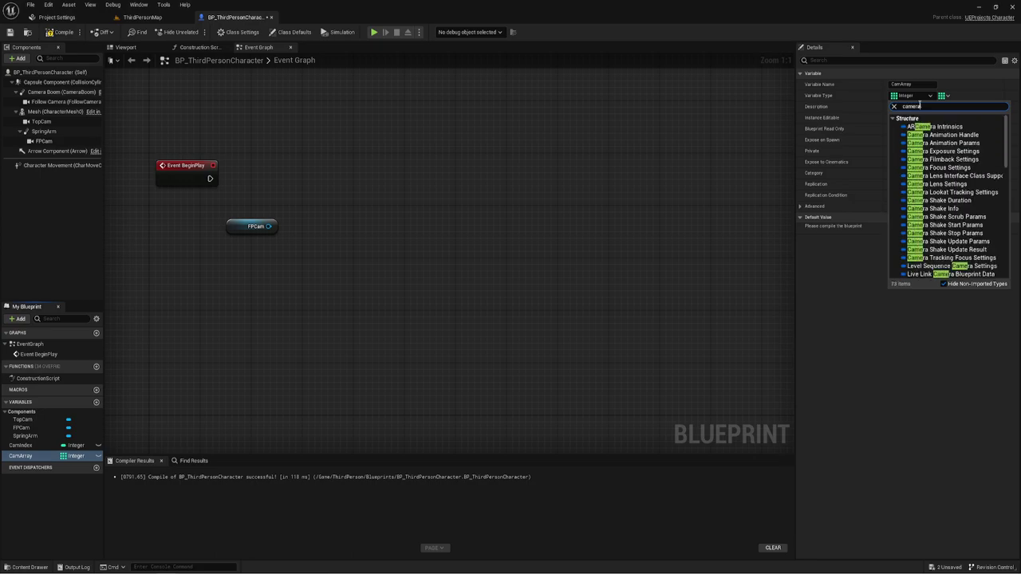
pyautogui.write(' com')
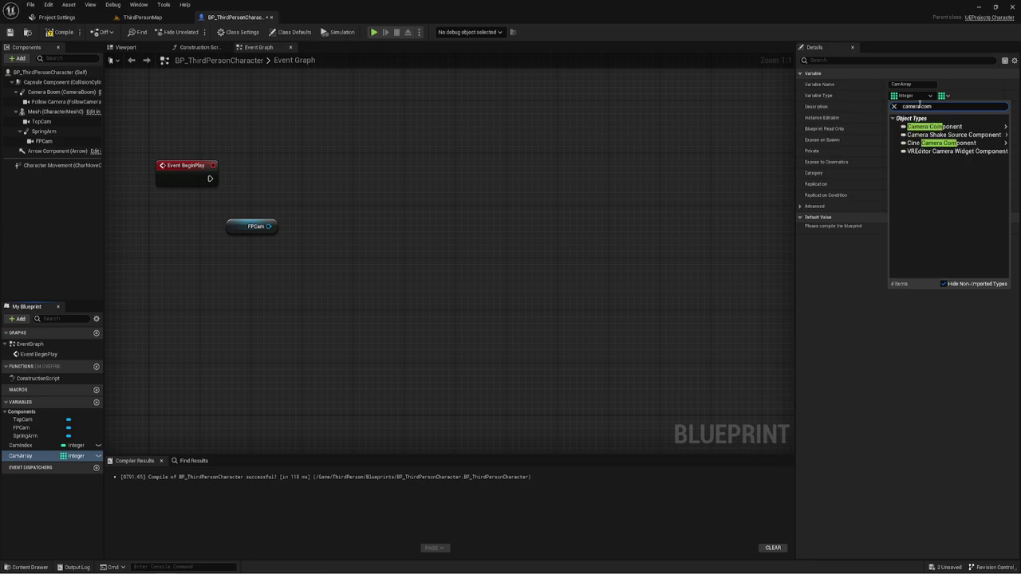
pyautogui.moveTo(947, 129)
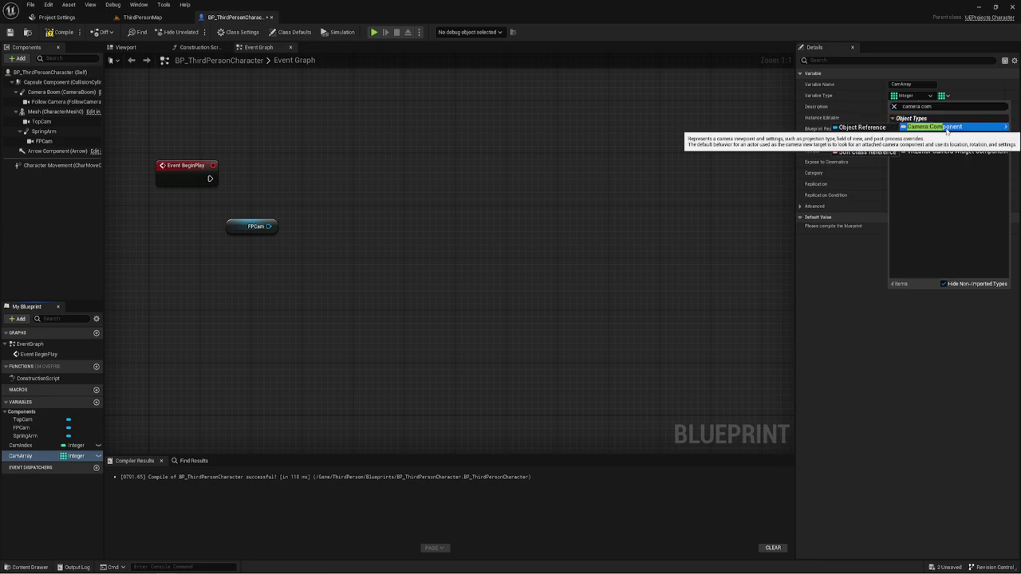
pyautogui.click(861, 128)
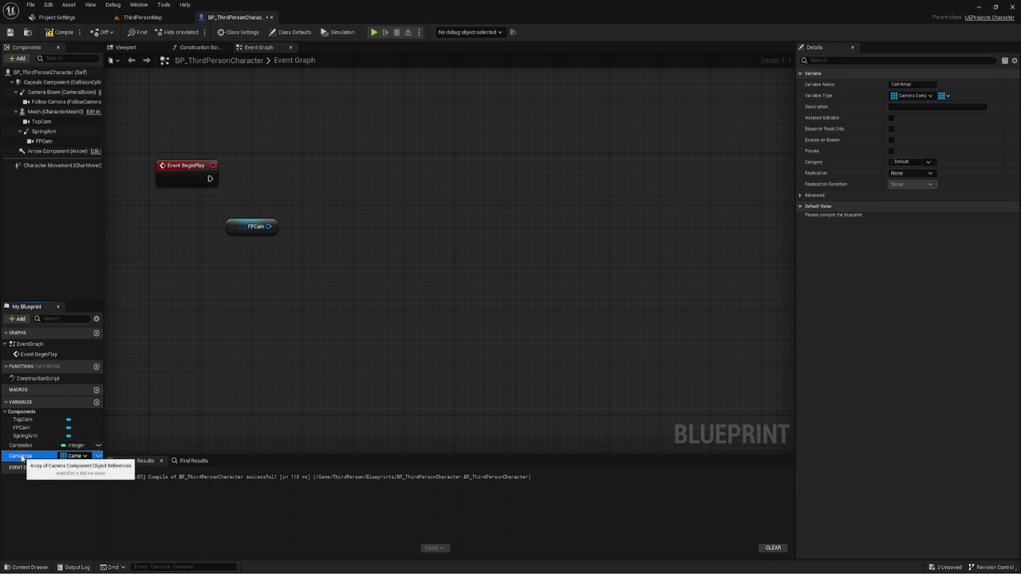
pyautogui.moveTo(22, 455); pyautogui.dragTo(341, 156)
# Step: Place a SET CamArray node run from Event BeginPlay, plus Follow Camera and Top Cam references
pyautogui.click(355, 171)
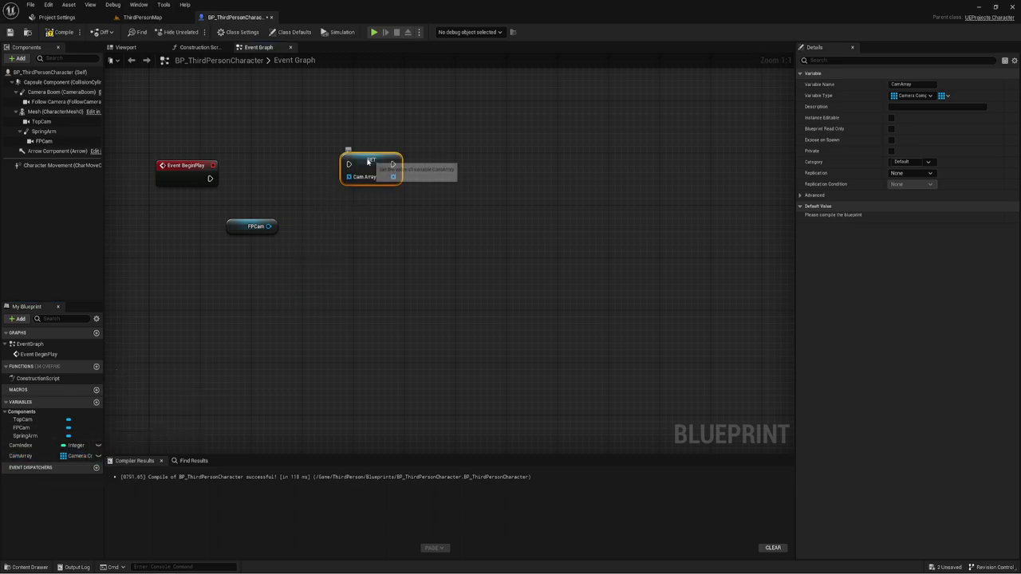
pyautogui.moveTo(428, 170); pyautogui.dragTo(447, 176)
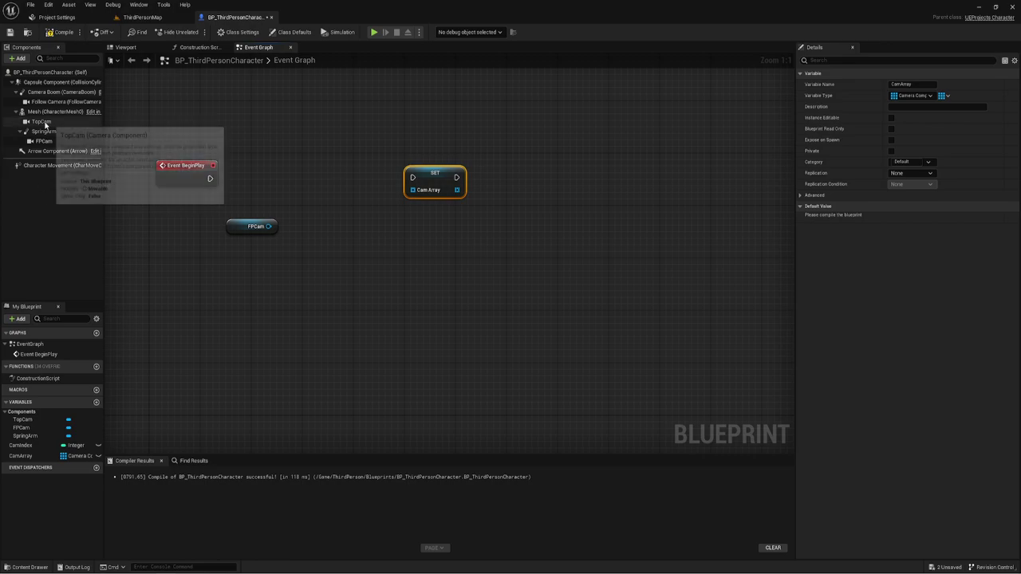
pyautogui.moveTo(68, 101); pyautogui.dragTo(249, 203)
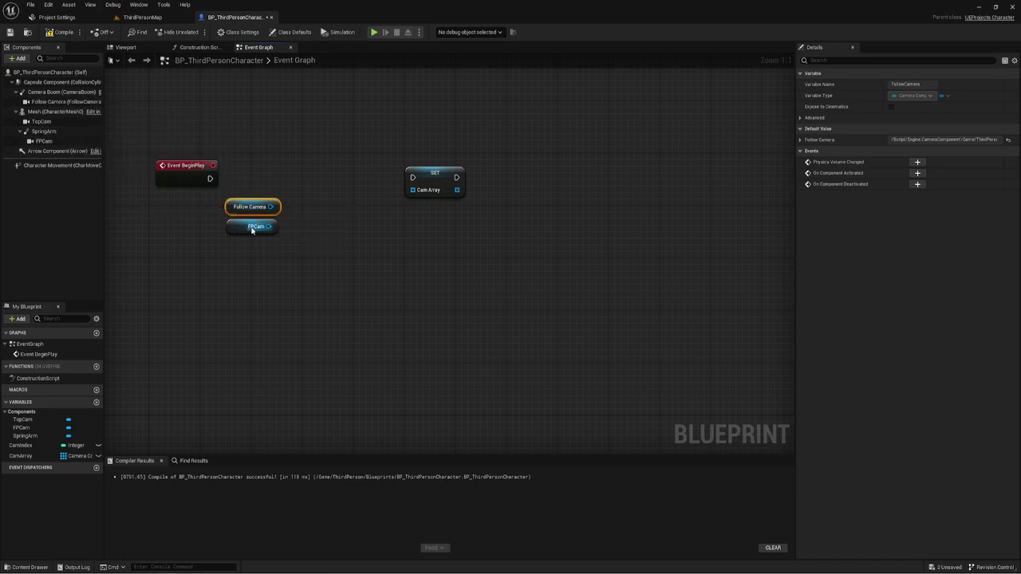
pyautogui.moveTo(41, 121)
pyautogui.mouseDown()
pyautogui.moveTo(234, 248)
pyautogui.moveTo(228, 239)
pyautogui.mouseUp()
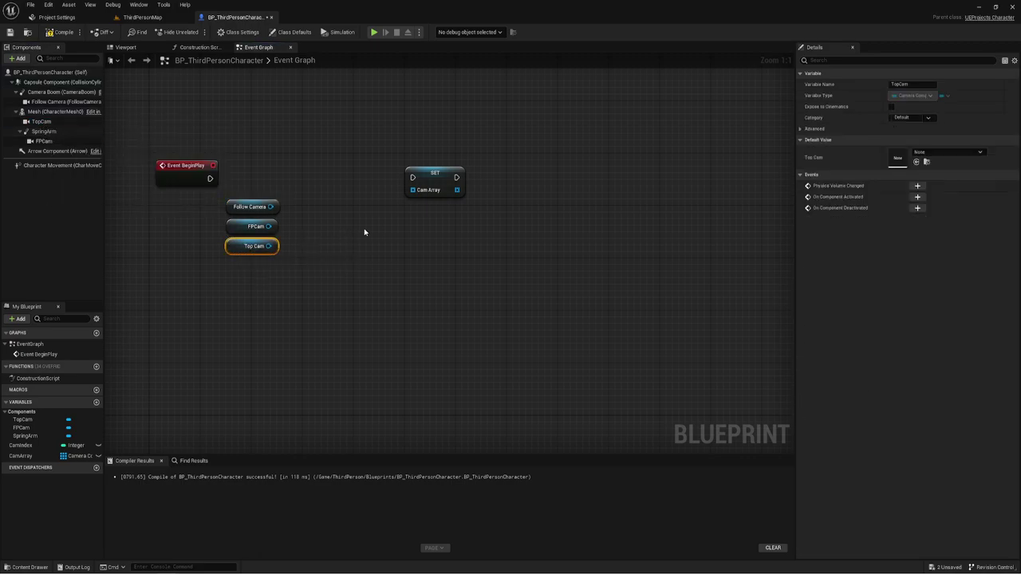
pyautogui.moveTo(210, 178)
pyautogui.mouseDown()
pyautogui.moveTo(413, 177)
pyautogui.moveTo(363, 216)
pyautogui.mouseUp()
# Step: Feed SET Cam Array from a three-slot Make Array of Follow Camera, FPCam and Top Cam
pyautogui.write('m')
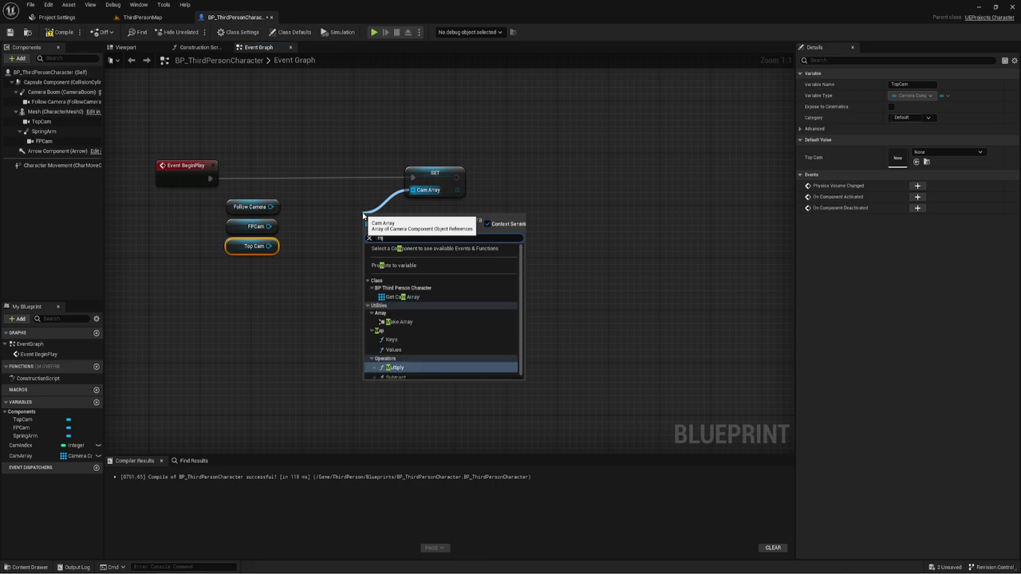
pyautogui.write('a')
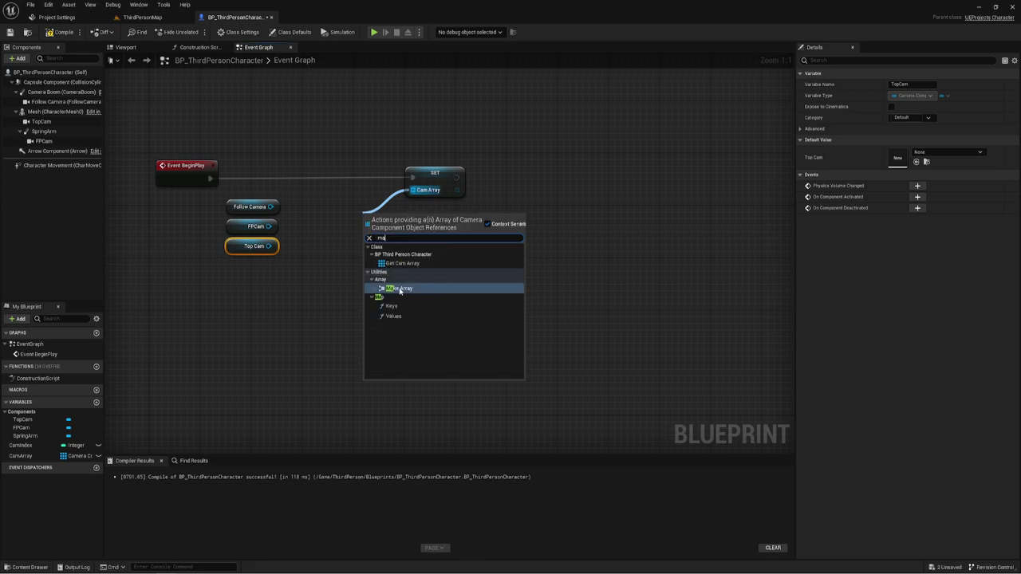
pyautogui.click(399, 288)
pyautogui.click(412, 244)
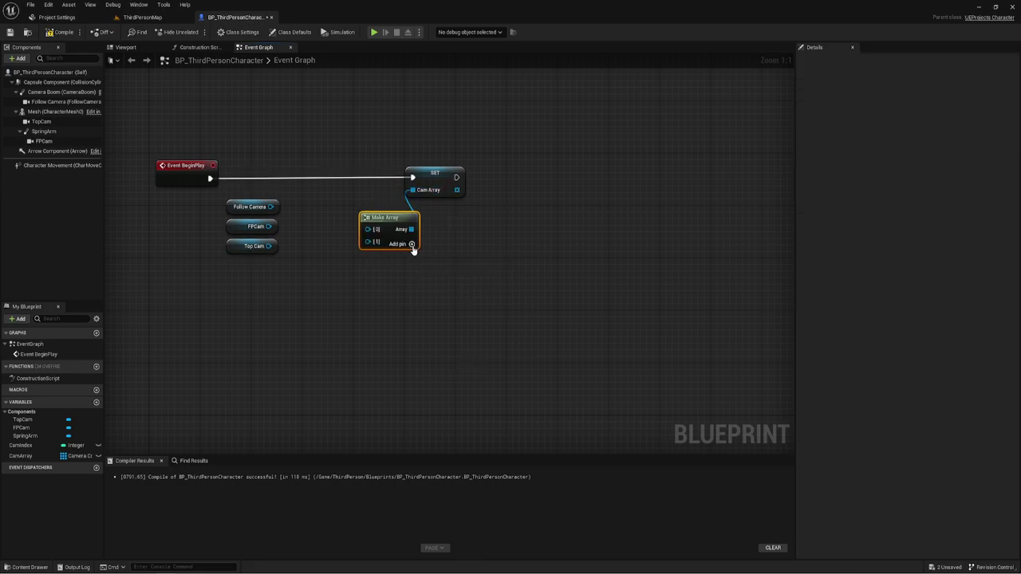
pyautogui.click(411, 244)
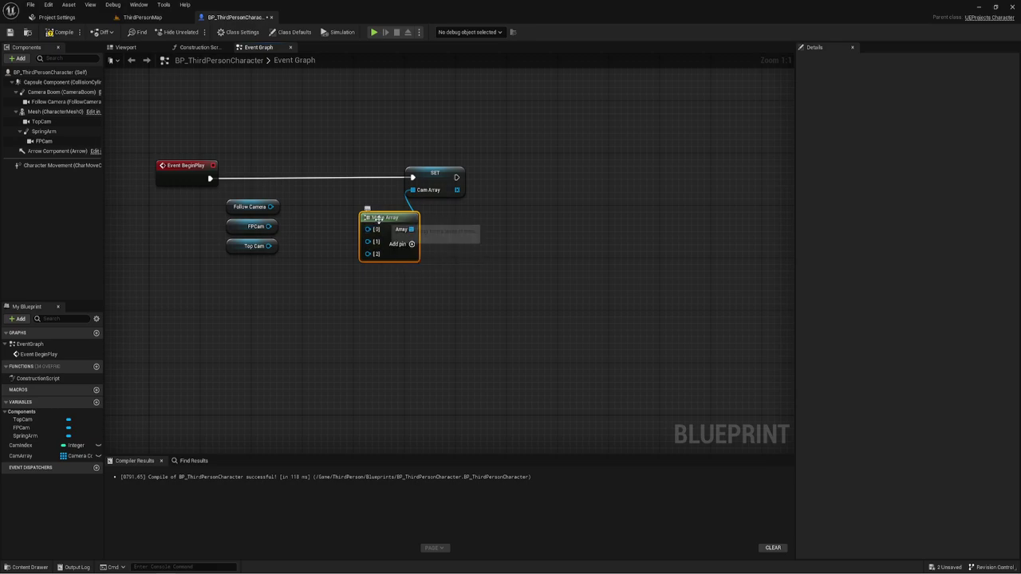
pyautogui.moveTo(367, 220); pyautogui.dragTo(335, 209)
pyautogui.moveTo(271, 207); pyautogui.dragTo(335, 216)
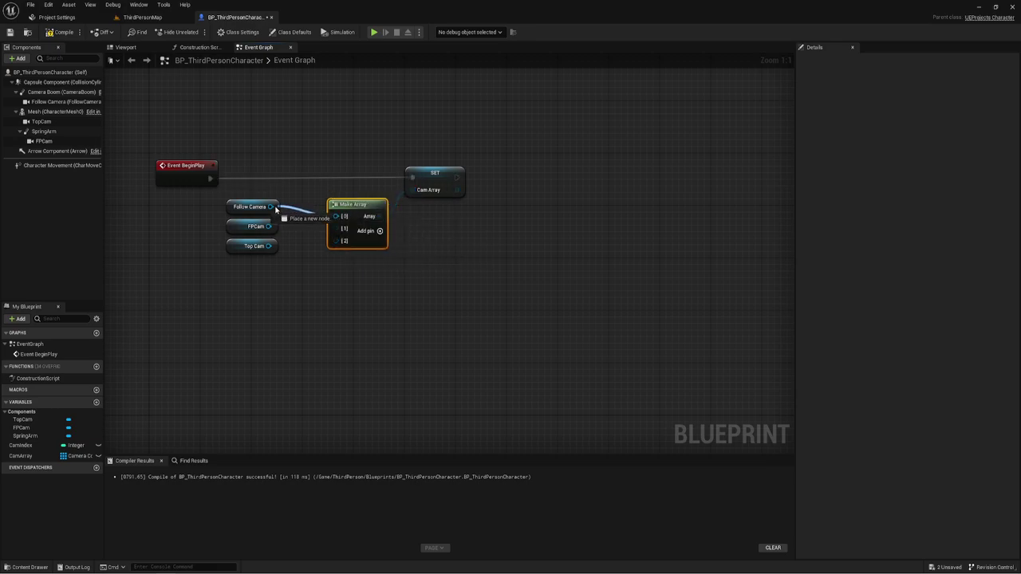
pyautogui.moveTo(268, 227); pyautogui.dragTo(335, 229)
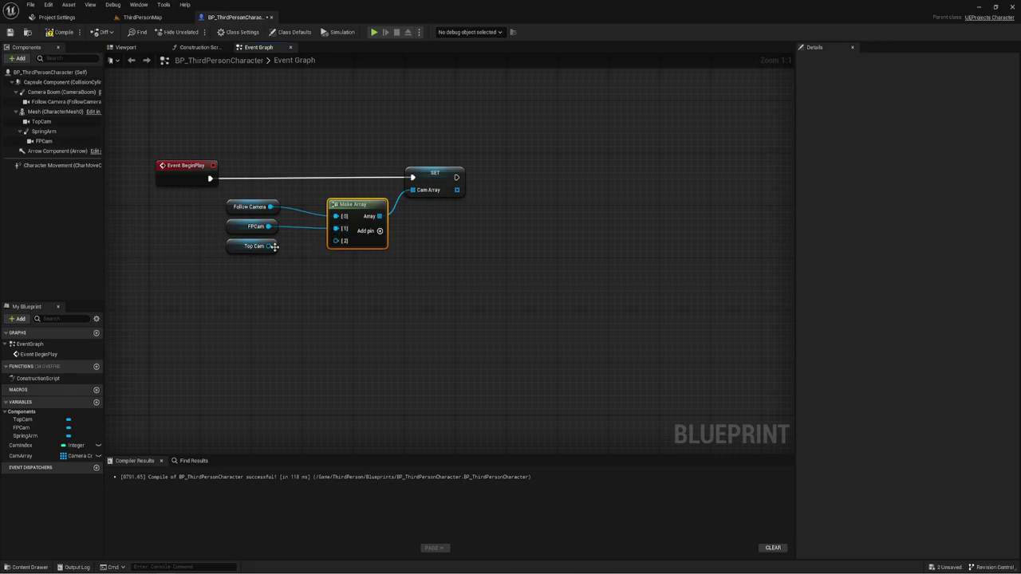
pyautogui.moveTo(269, 246); pyautogui.dragTo(335, 242)
pyautogui.moveTo(405, 267); pyautogui.dragTo(461, 280, button='right')
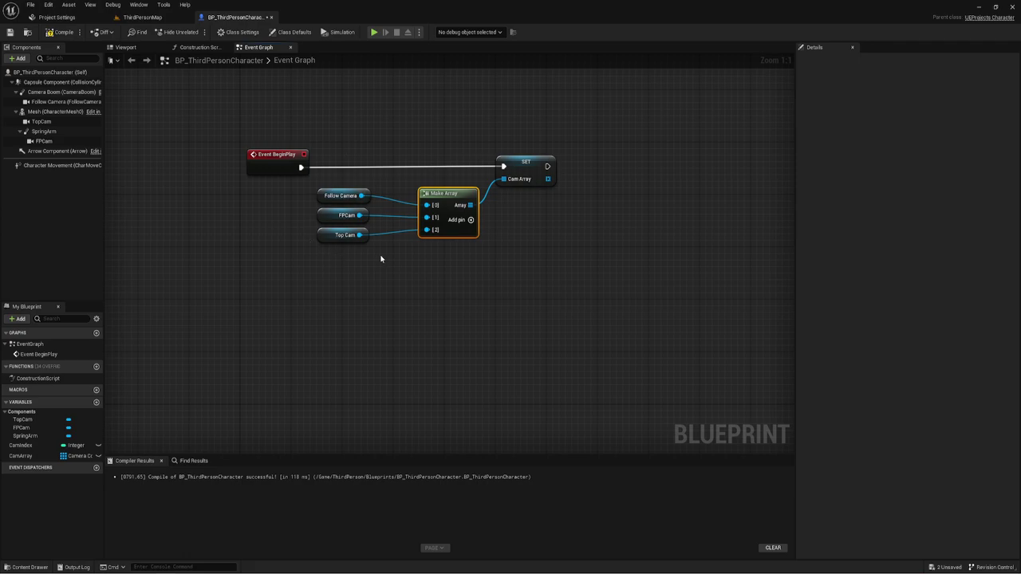
pyautogui.moveTo(381, 258); pyautogui.dragTo(353, 239, button='right')
pyautogui.moveTo(230, 117); pyautogui.dragTo(508, 241)
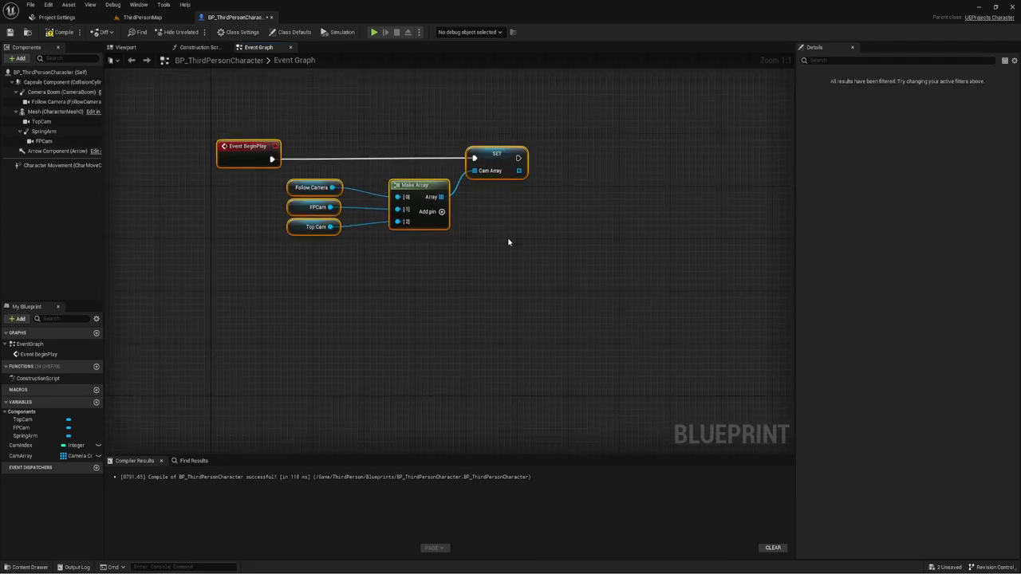
# Step: In Project Settings Input, add a CamSwitch action mapping bound to the R key
pyautogui.click(58, 17)
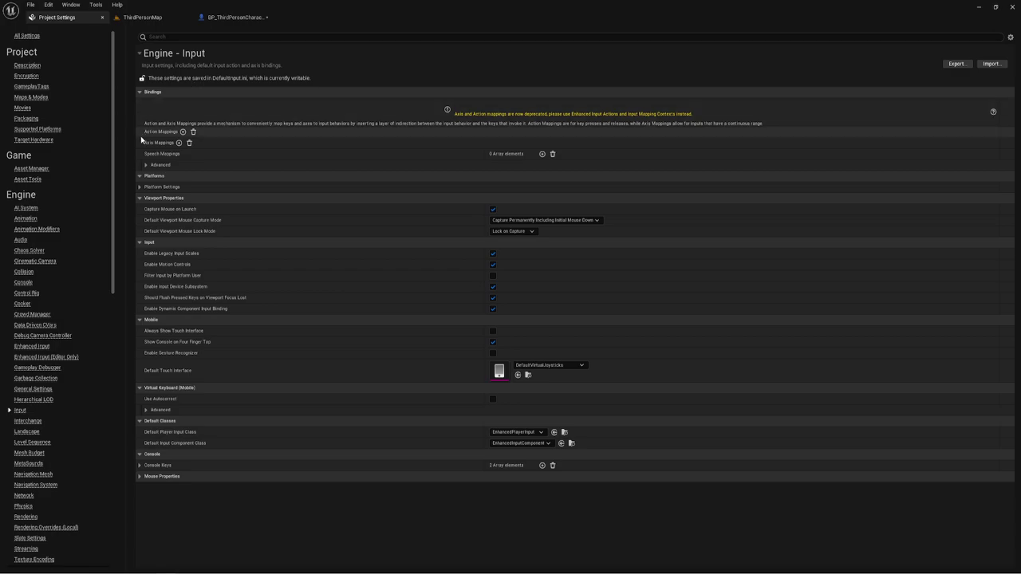
pyautogui.click(182, 132)
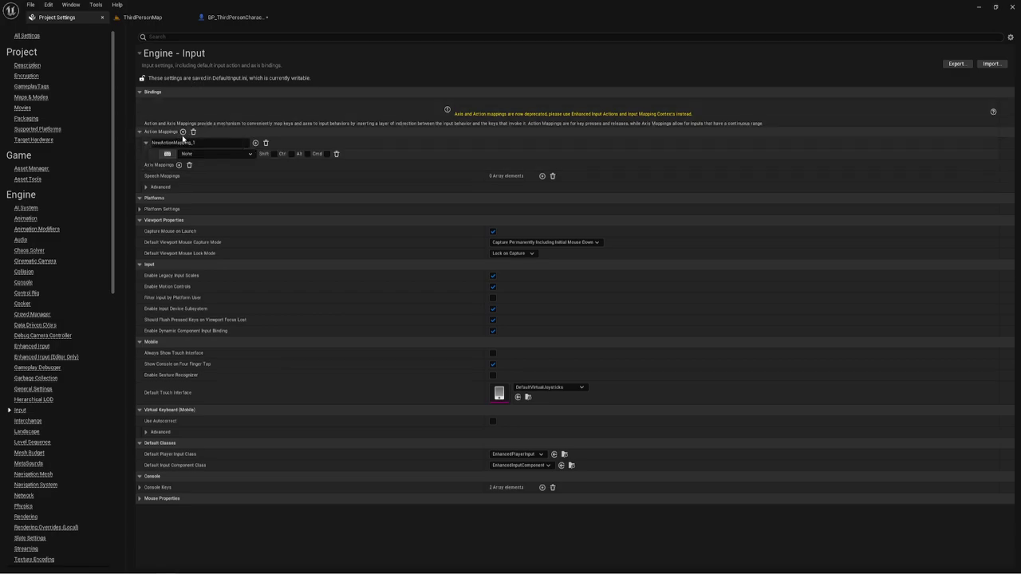
pyautogui.click(183, 142)
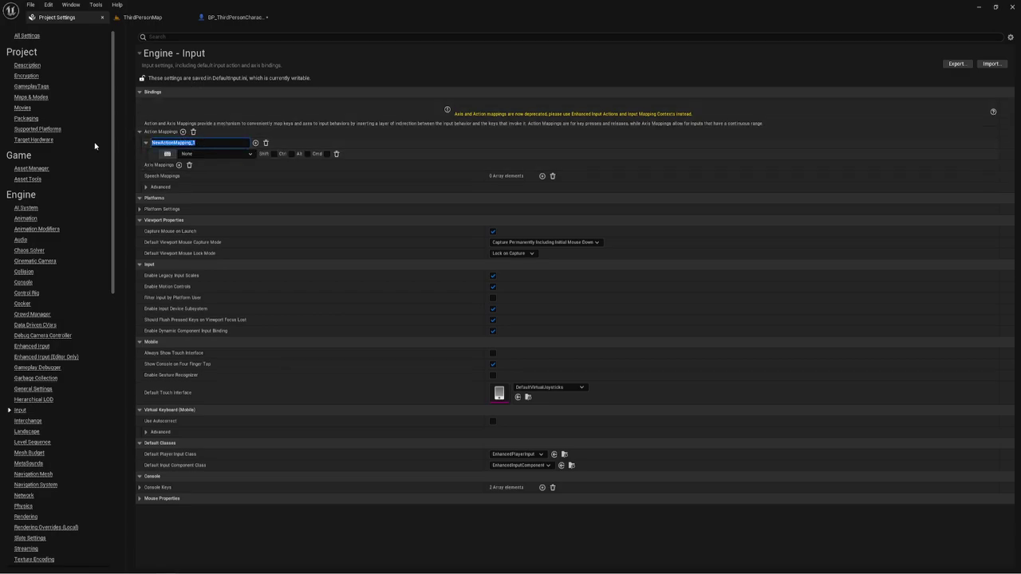
pyautogui.write('CamSwitch')
pyautogui.press('Return')
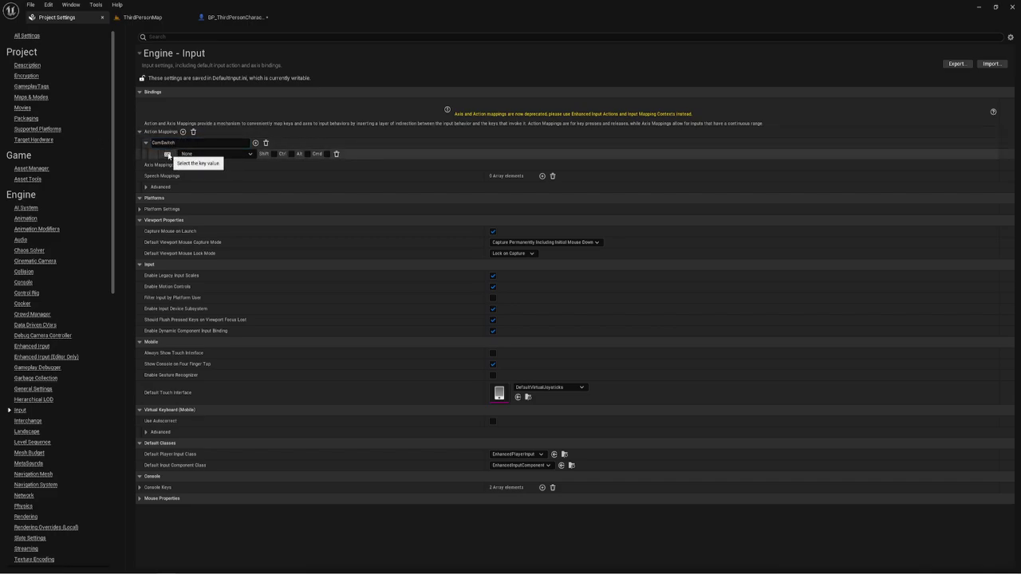
pyautogui.click(168, 154)
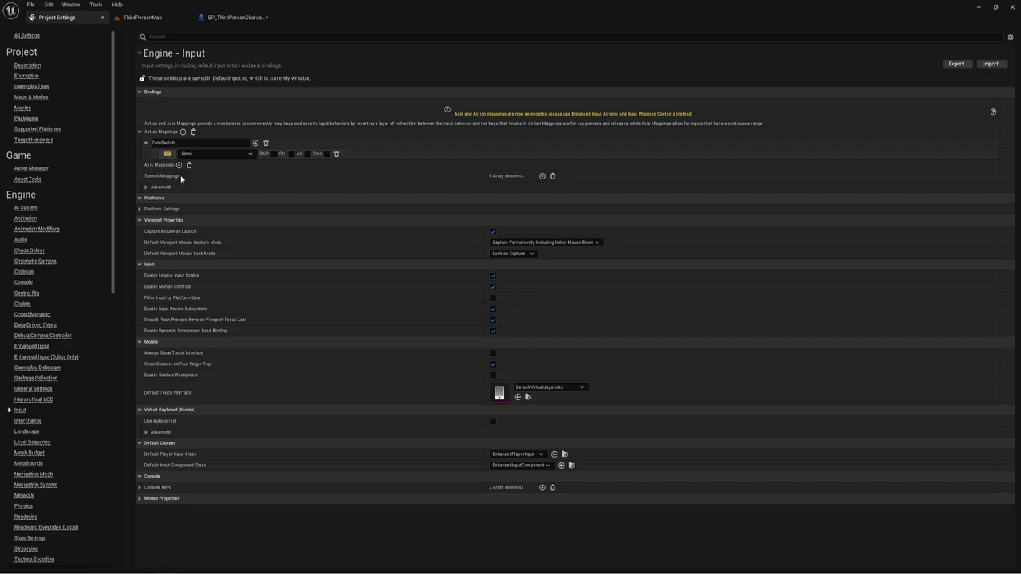
pyautogui.press('r')
# Step: Add an InputAction CamSwitch event node to the character's Event Graph
pyautogui.click(233, 17)
pyautogui.moveTo(369, 321); pyautogui.dragTo(403, 297, button='right')
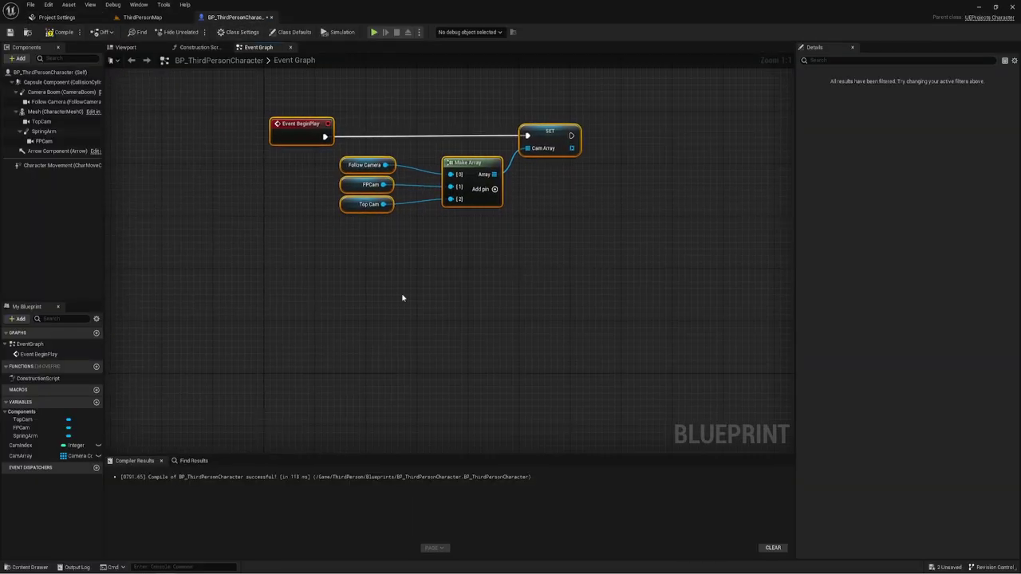
pyautogui.rightClick(262, 335)
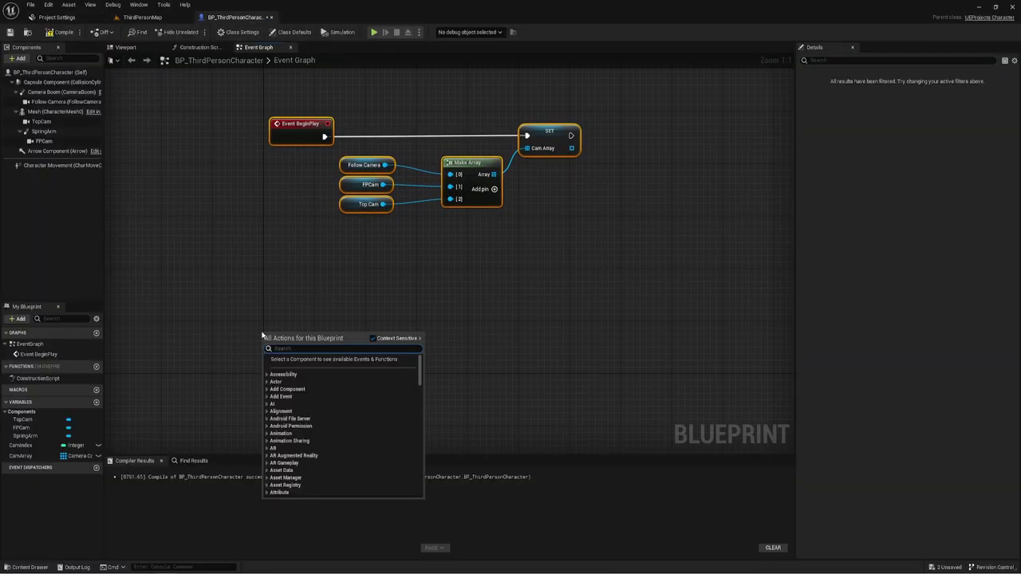
pyautogui.write('CamSwitch')
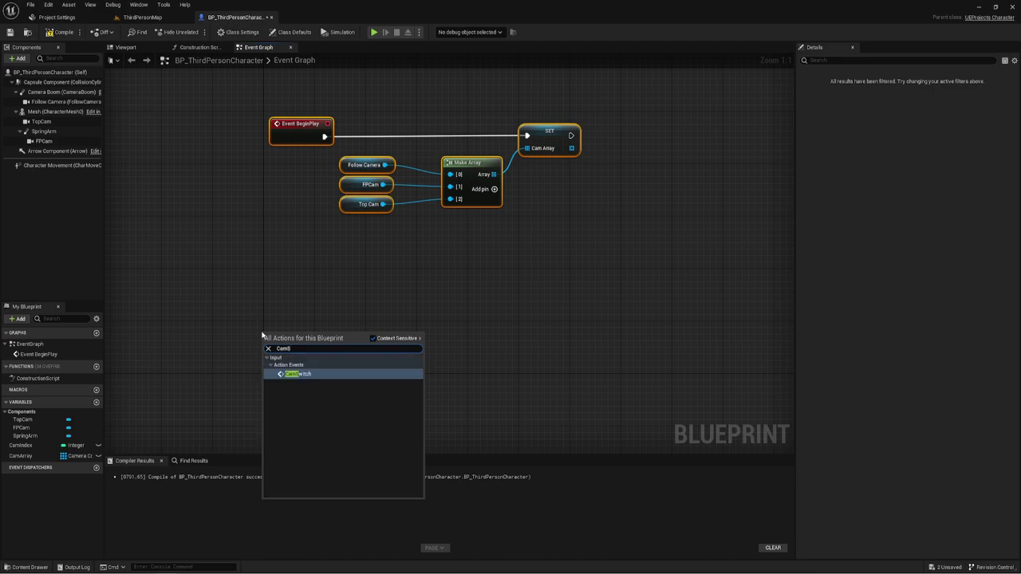
pyautogui.press('Return')
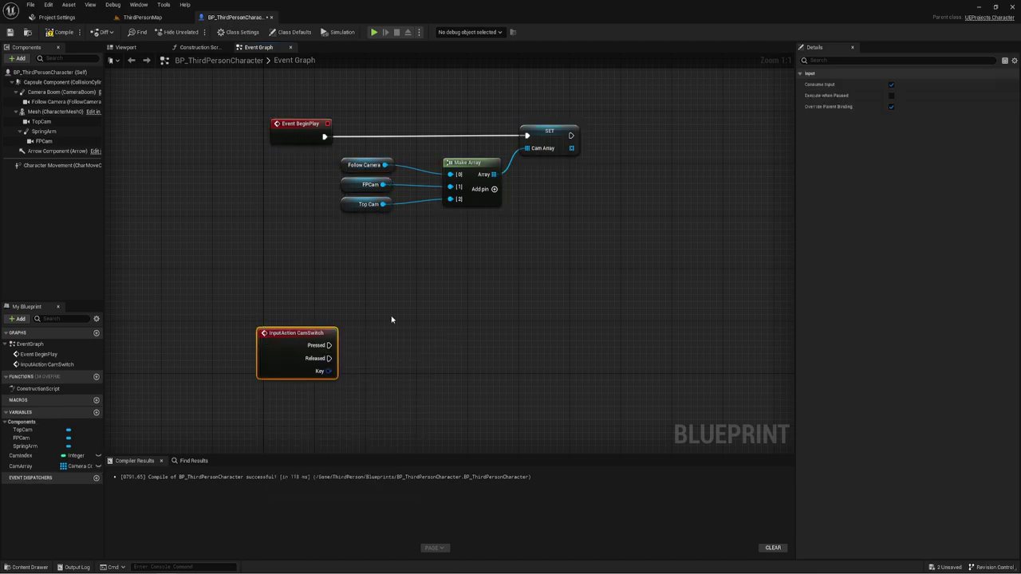
# Step: Increment Cam Index with an Increment Int node on CamSwitch Pressed, and add a Branch node
pyautogui.moveTo(394, 319); pyautogui.dragTo(370, 238, button='right')
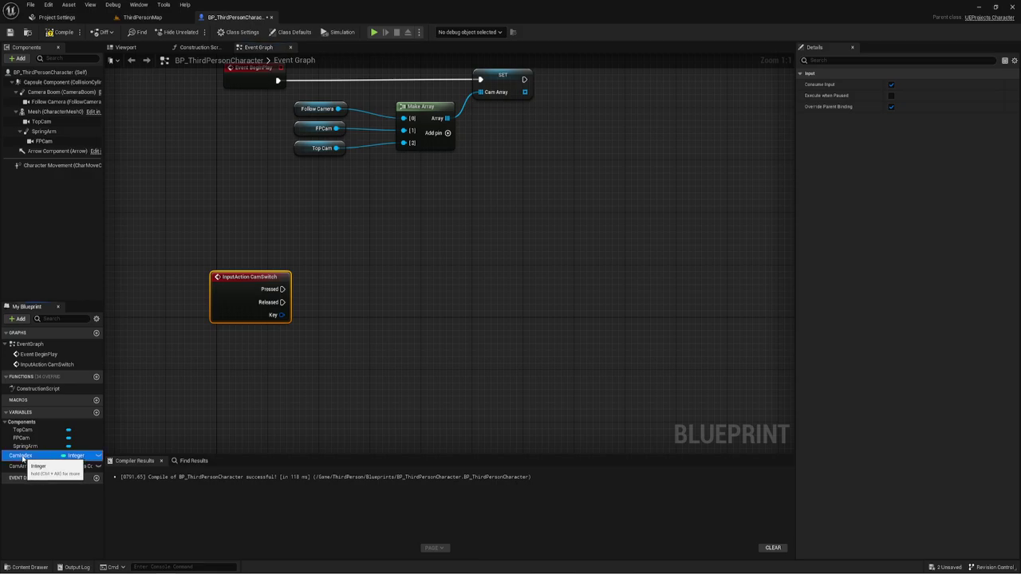
pyautogui.moveTo(32, 456)
pyautogui.mouseDown()
pyautogui.moveTo(242, 361)
pyautogui.moveTo(327, 305)
pyautogui.mouseUp()
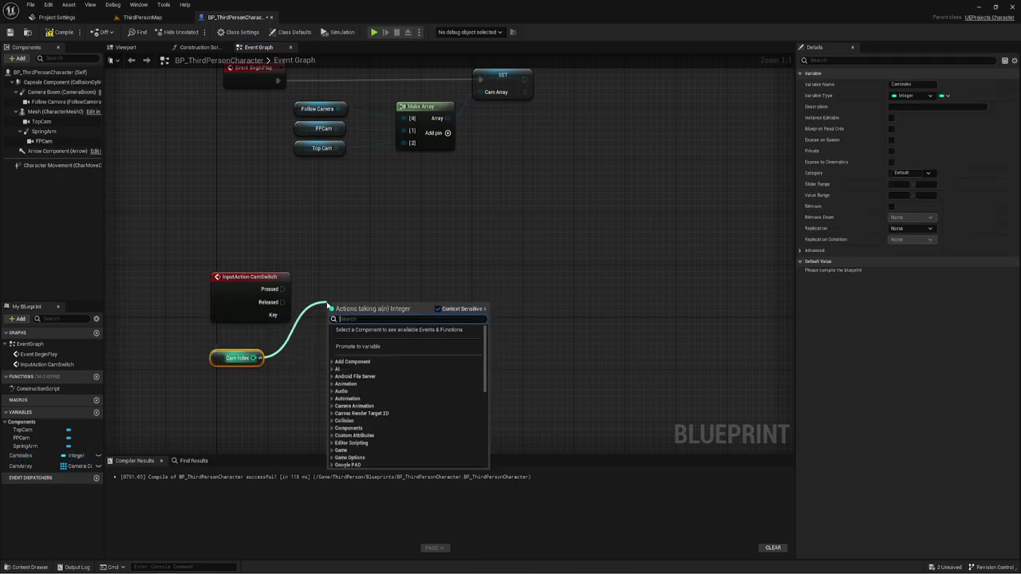
pyautogui.write('i')
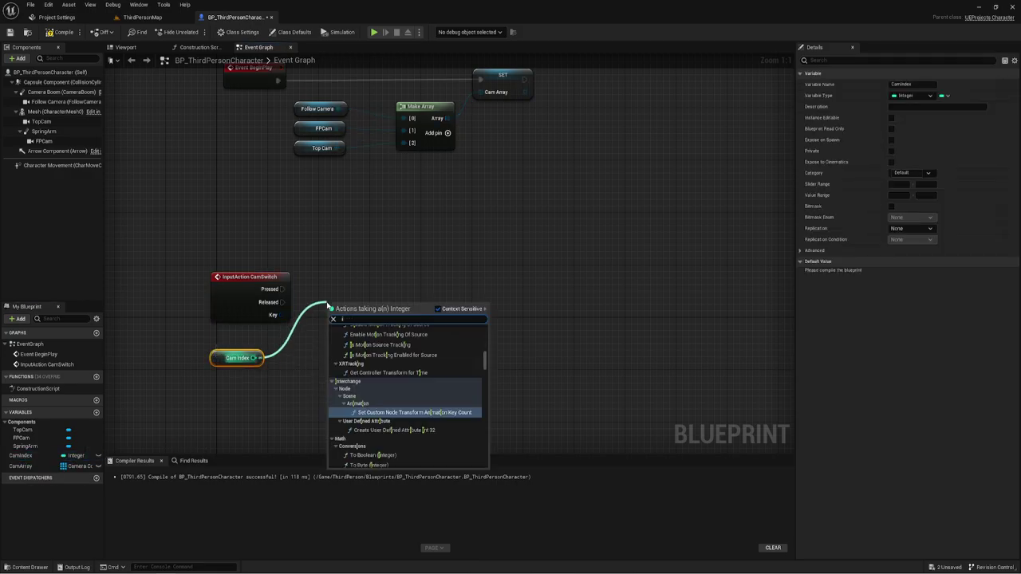
pyautogui.write('n')
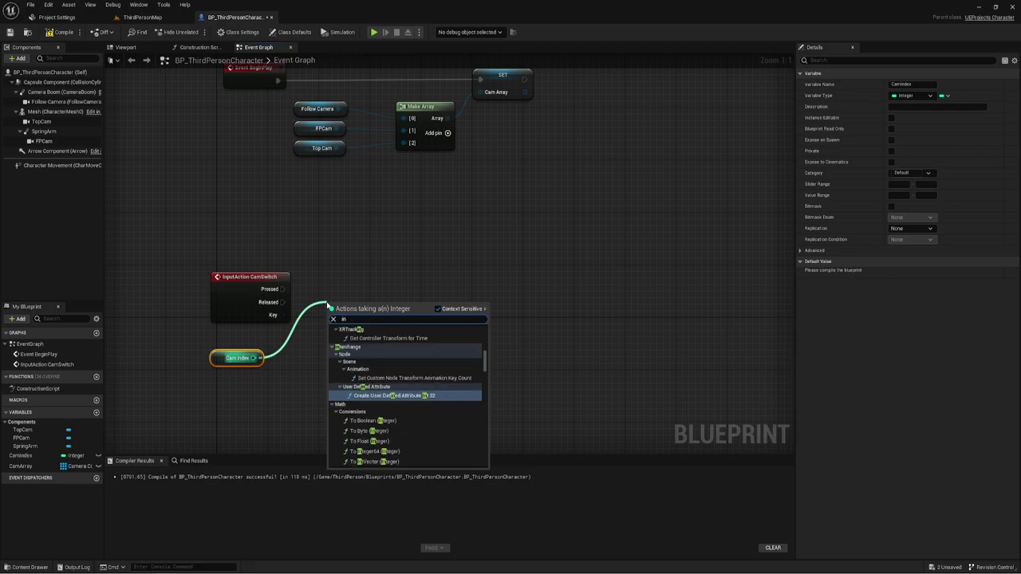
pyautogui.write('c')
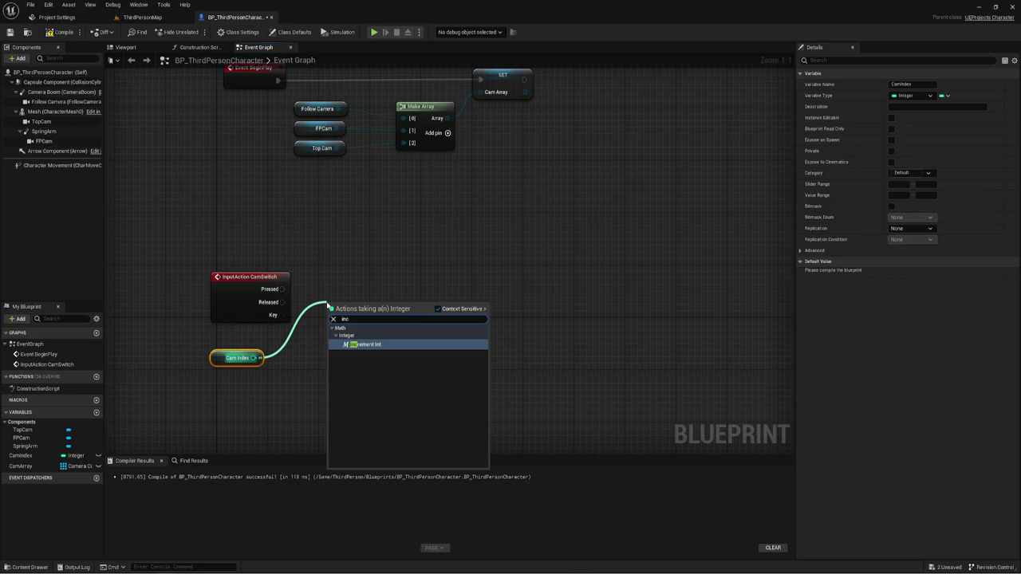
pyautogui.click(359, 345)
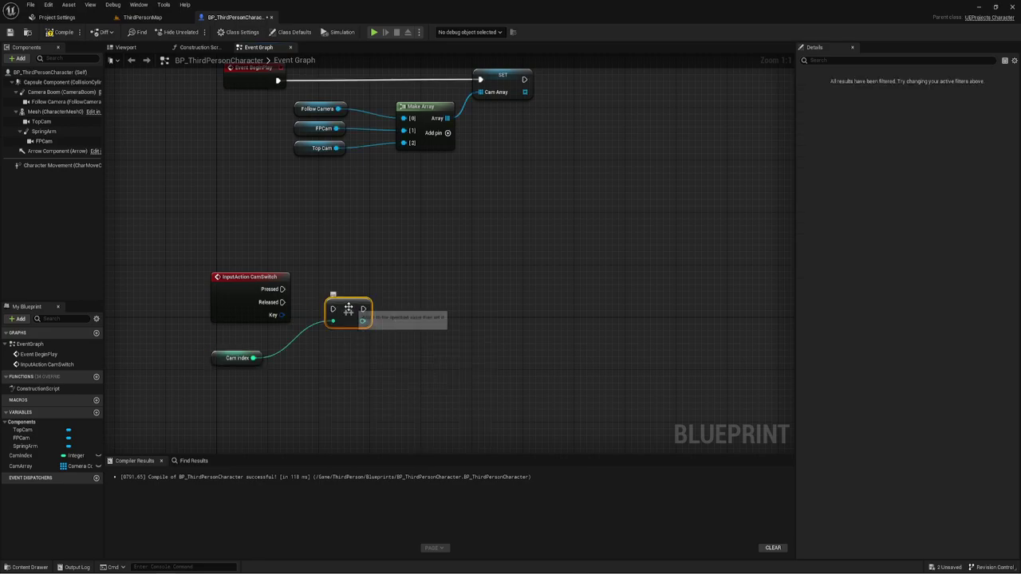
pyautogui.moveTo(349, 308); pyautogui.dragTo(323, 297)
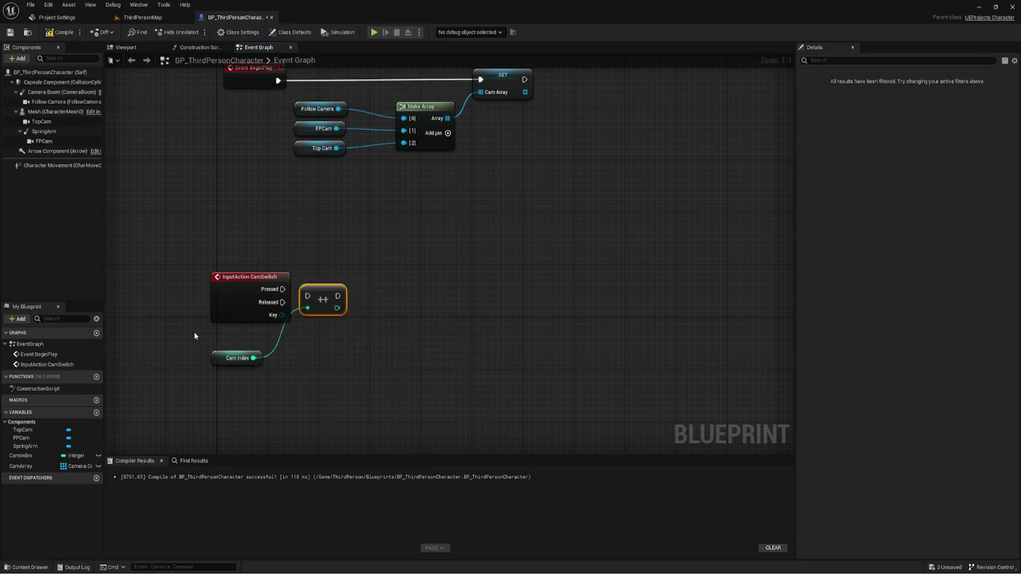
pyautogui.click(238, 357)
pyautogui.moveTo(238, 357); pyautogui.dragTo(256, 344)
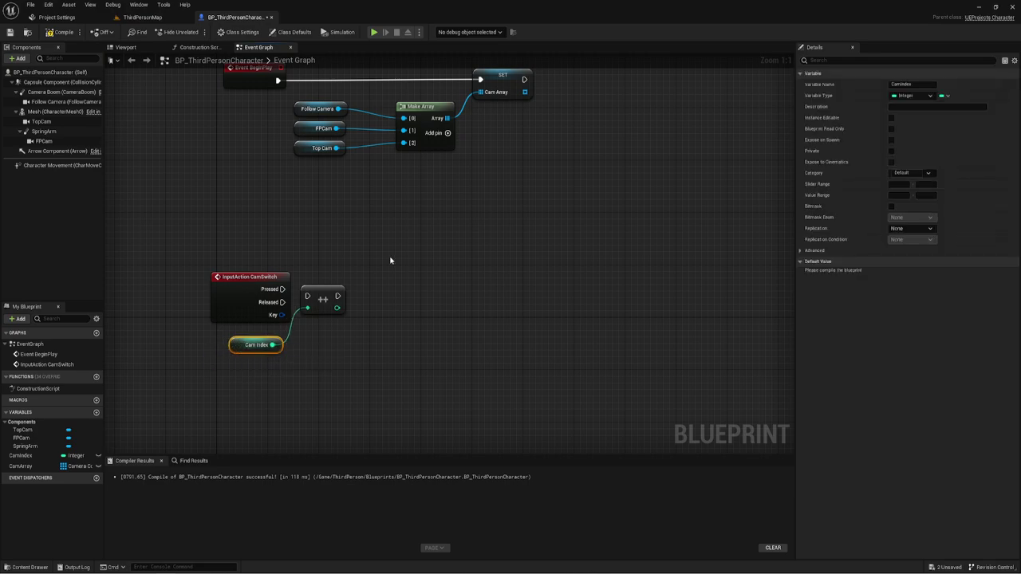
pyautogui.moveTo(285, 289); pyautogui.dragTo(327, 292)
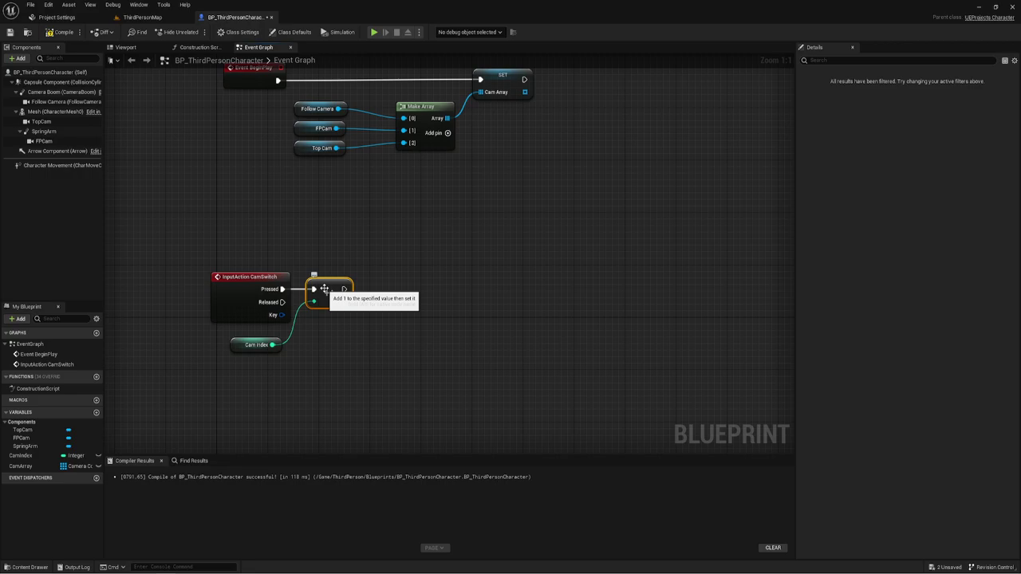
pyautogui.click(389, 273)
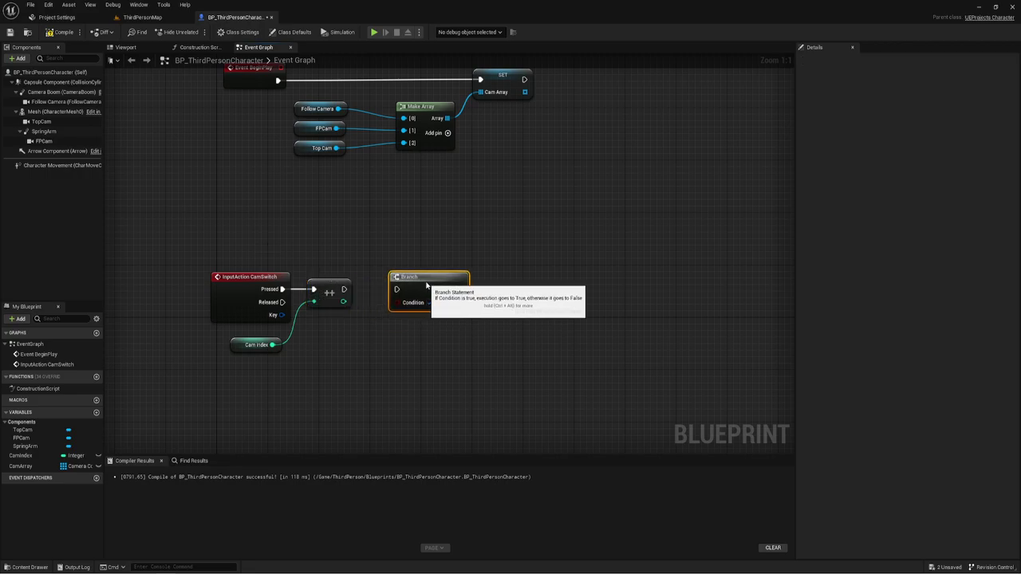
# Step: Add a Cam Array getter with a Length node
pyautogui.moveTo(364, 364); pyautogui.dragTo(400, 319, button='right')
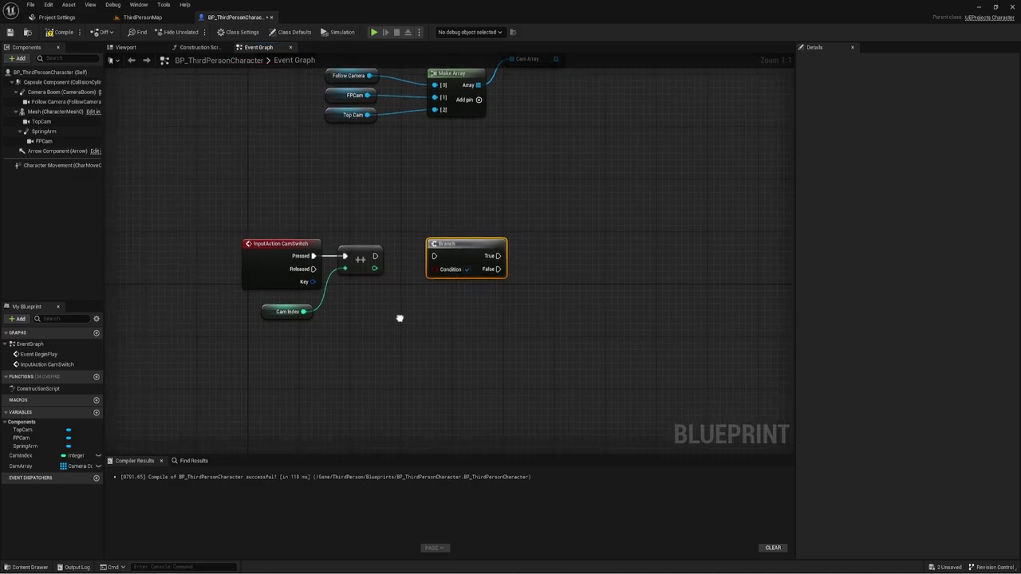
pyautogui.moveTo(374, 269); pyautogui.dragTo(392, 276)
pyautogui.click(377, 246)
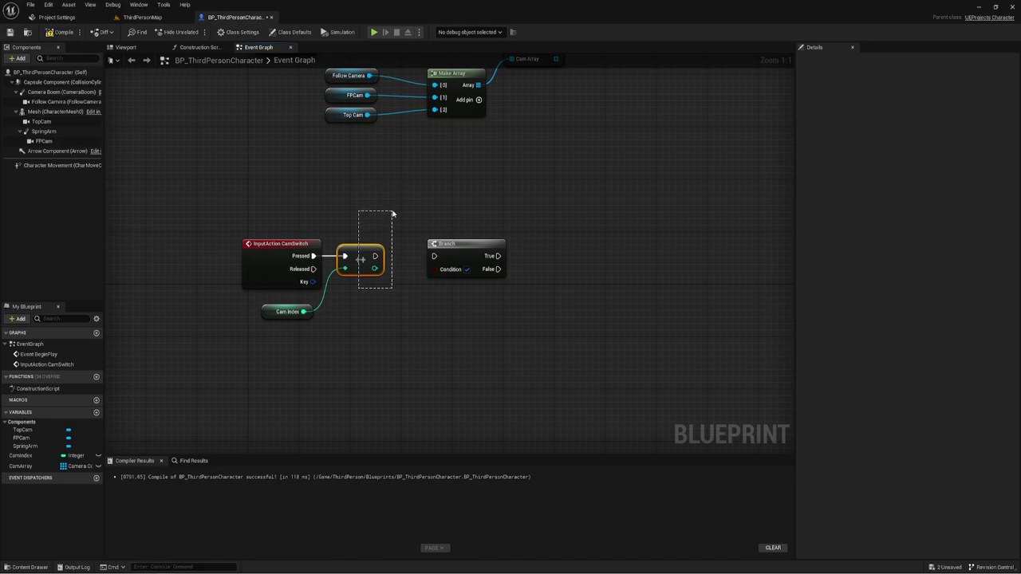
pyautogui.moveTo(21, 466)
pyautogui.mouseDown()
pyautogui.moveTo(264, 336)
pyautogui.moveTo(333, 331)
pyautogui.mouseUp()
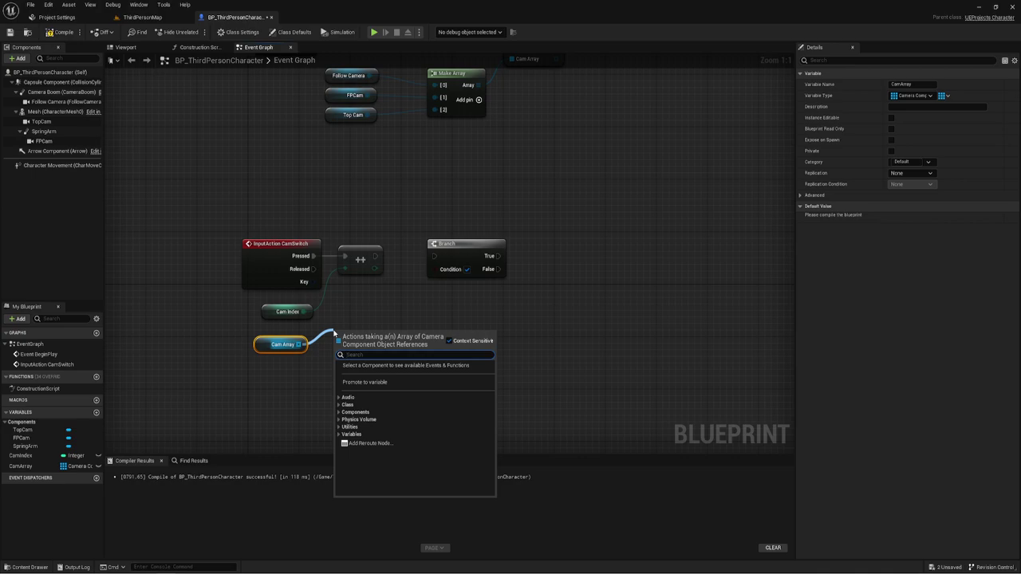
pyautogui.write('l')
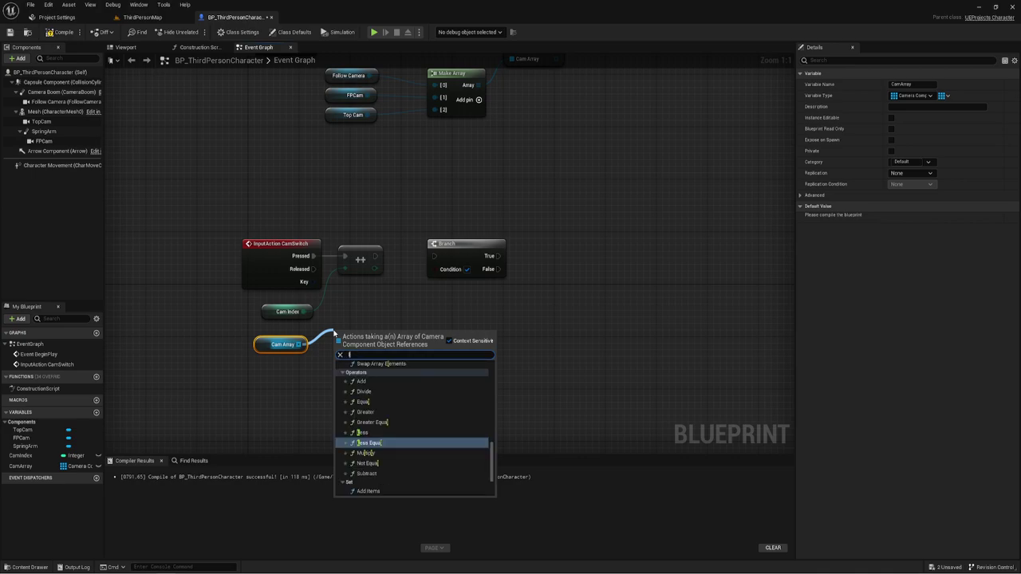
pyautogui.write('en')
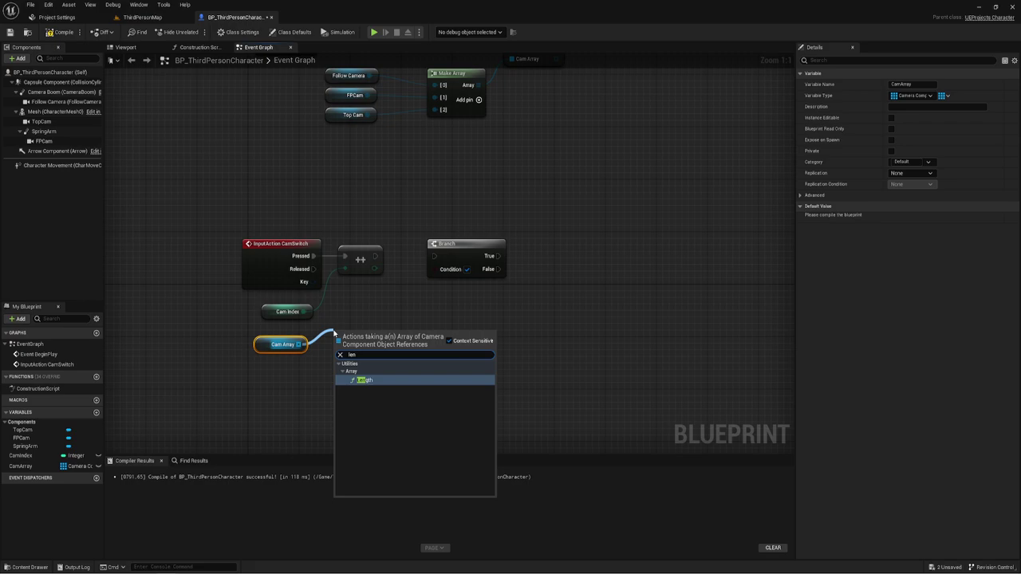
pyautogui.click(367, 381)
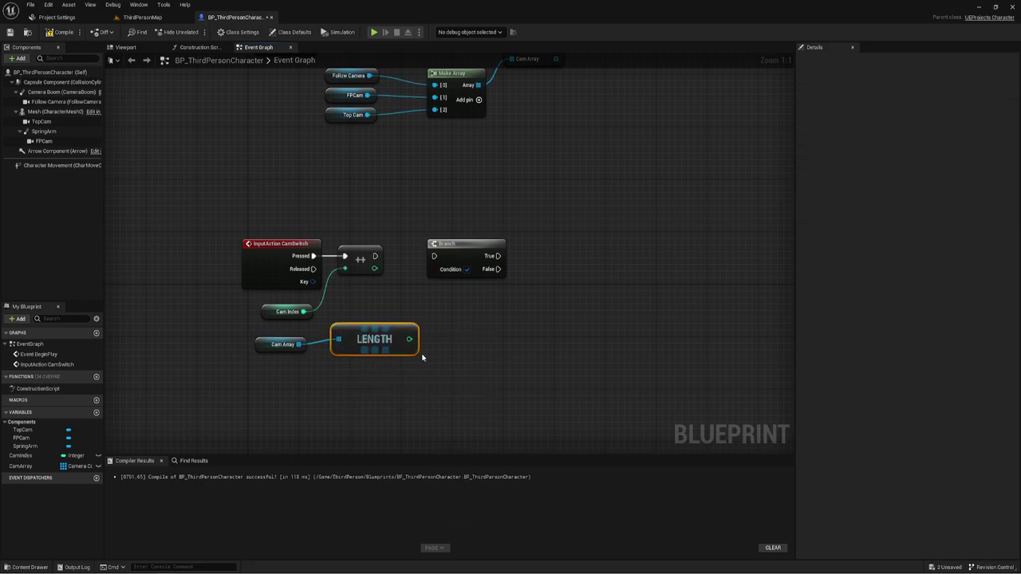
# Step: Compare the incremented CamIndex to Cam Array length (==) as the Branch condition, running Branch after the increment
pyautogui.moveTo(373, 267); pyautogui.dragTo(432, 298)
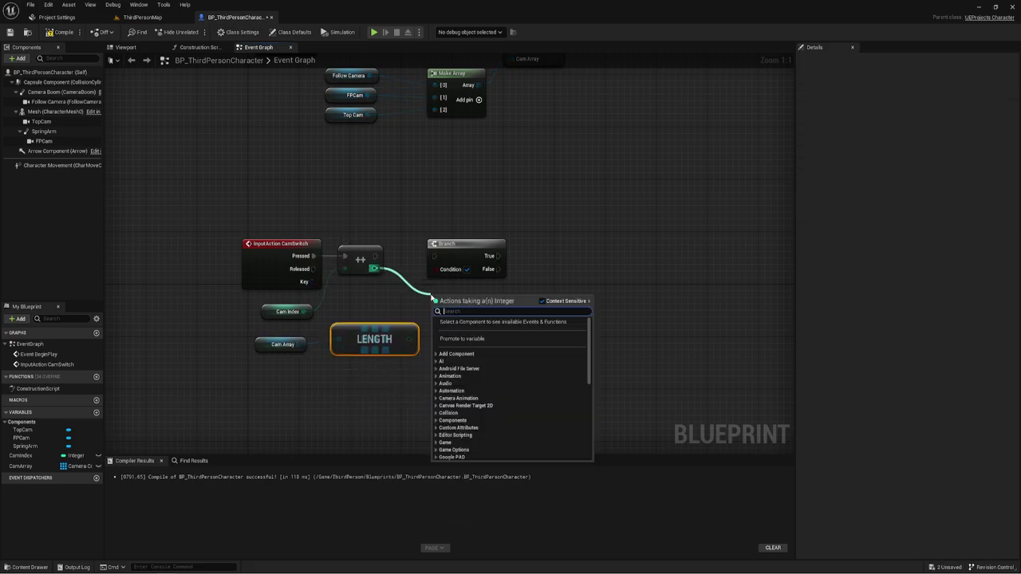
pyautogui.write('++')
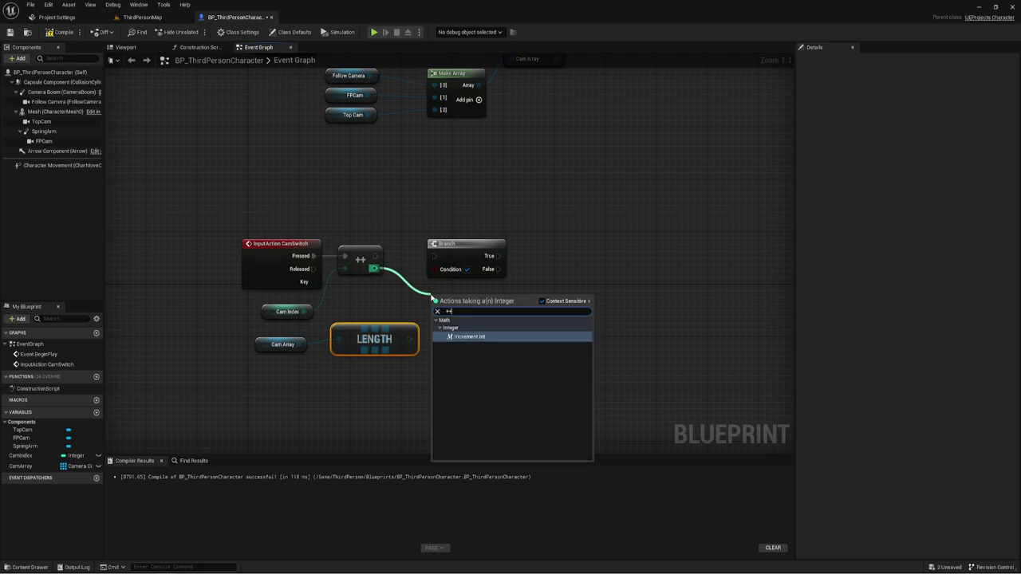
pyautogui.press('BackSpace')
pyautogui.press('BackSpace')
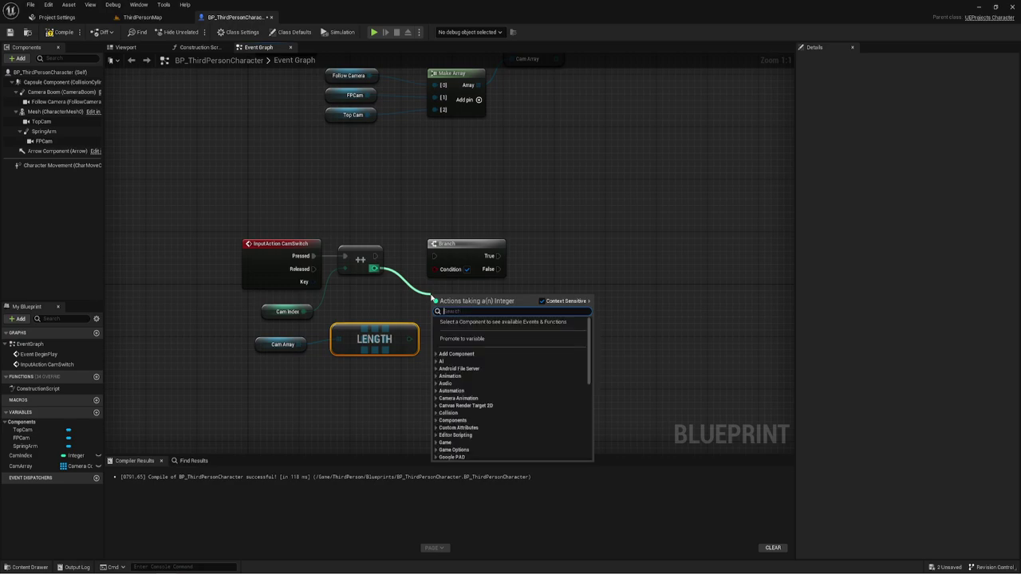
pyautogui.write('==')
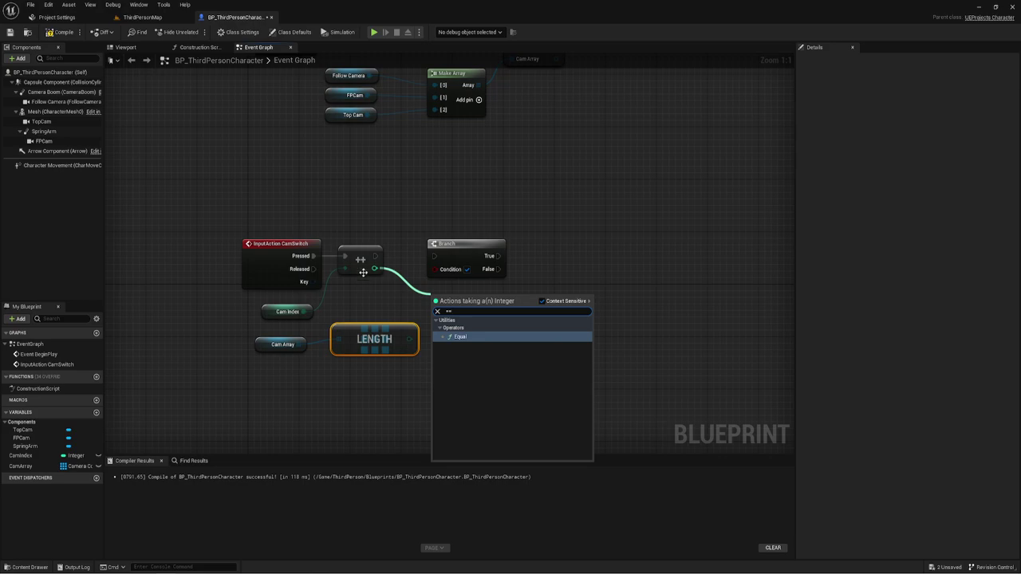
pyautogui.click(460, 337)
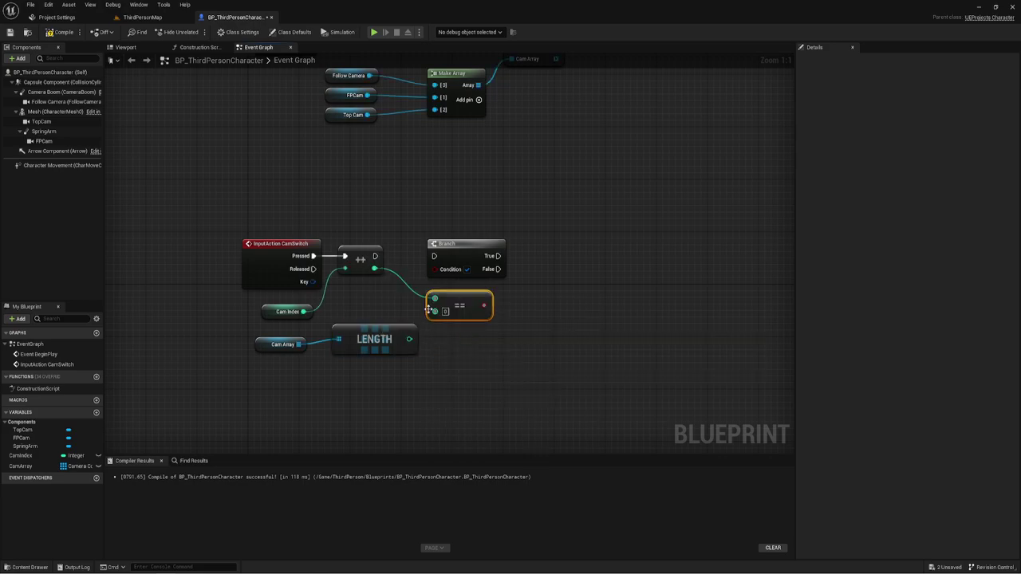
pyautogui.moveTo(435, 311); pyautogui.dragTo(409, 339)
pyautogui.moveTo(484, 305); pyautogui.dragTo(435, 277)
pyautogui.press('Escape')
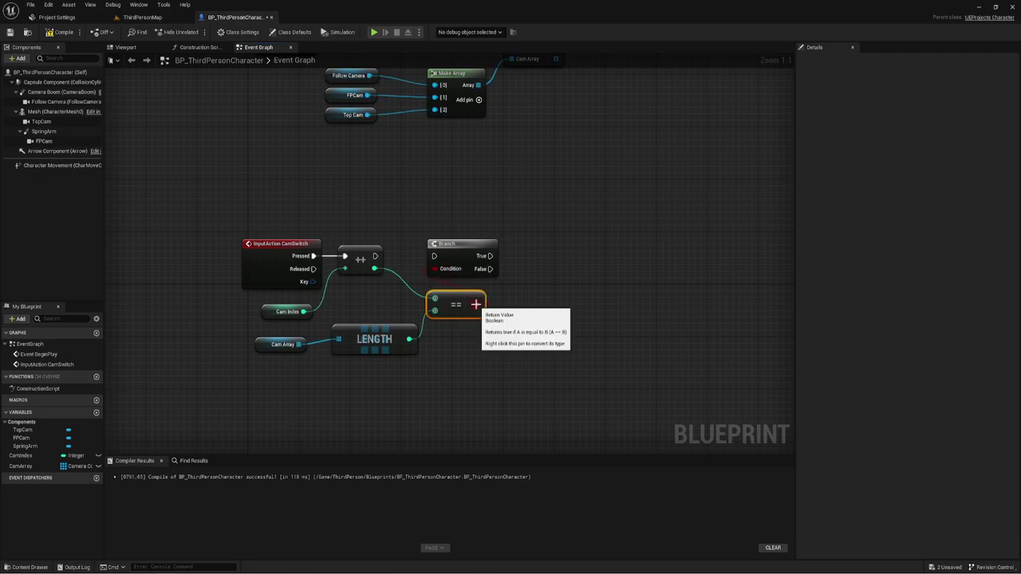
pyautogui.moveTo(433, 256); pyautogui.dragTo(375, 256)
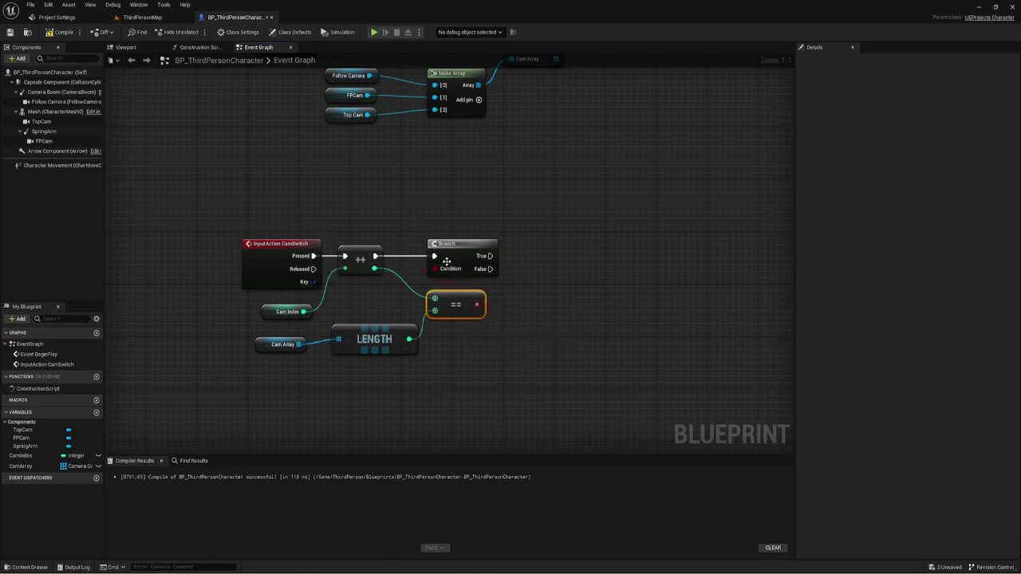
pyautogui.click(467, 244)
pyautogui.moveTo(539, 298); pyautogui.dragTo(416, 300, button='right')
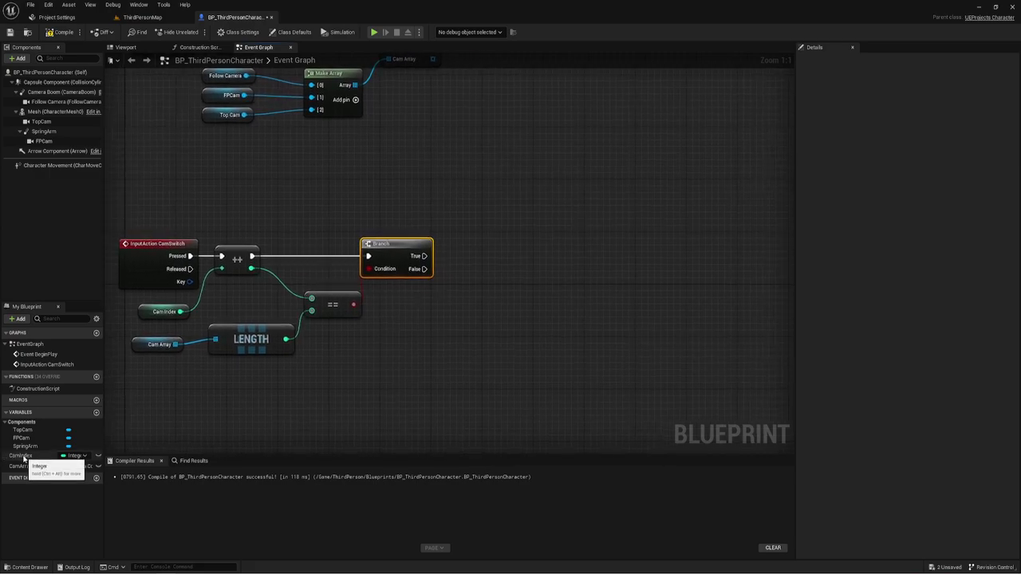
# Step: Reset CamIndex to 0 with a SET node on the Branch's True output
pyautogui.moveTo(21, 455)
pyautogui.mouseDown()
pyautogui.moveTo(556, 299)
pyautogui.moveTo(472, 226)
pyautogui.mouseUp()
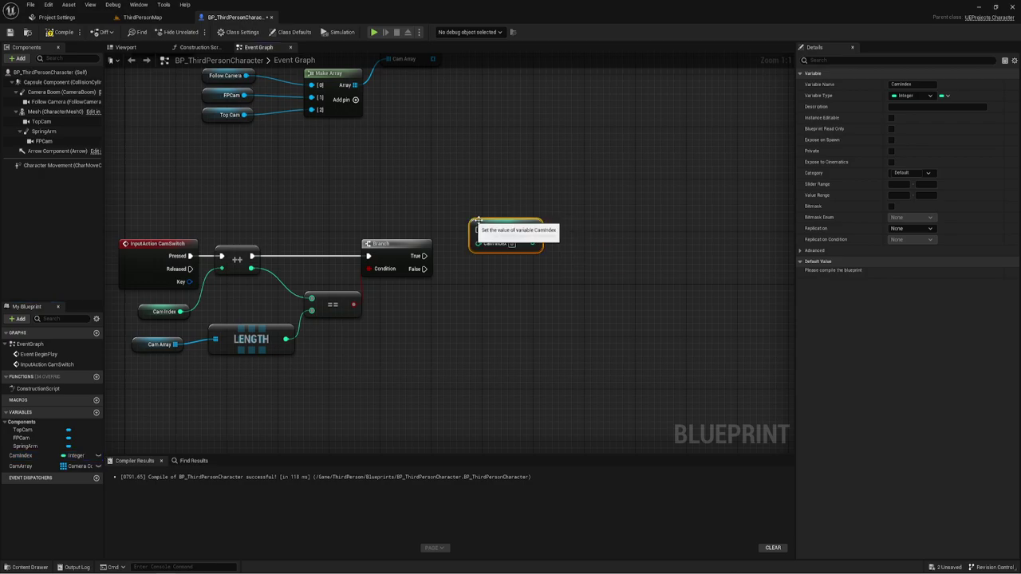
pyautogui.click(524, 239)
pyautogui.moveTo(423, 256); pyautogui.dragTo(481, 232)
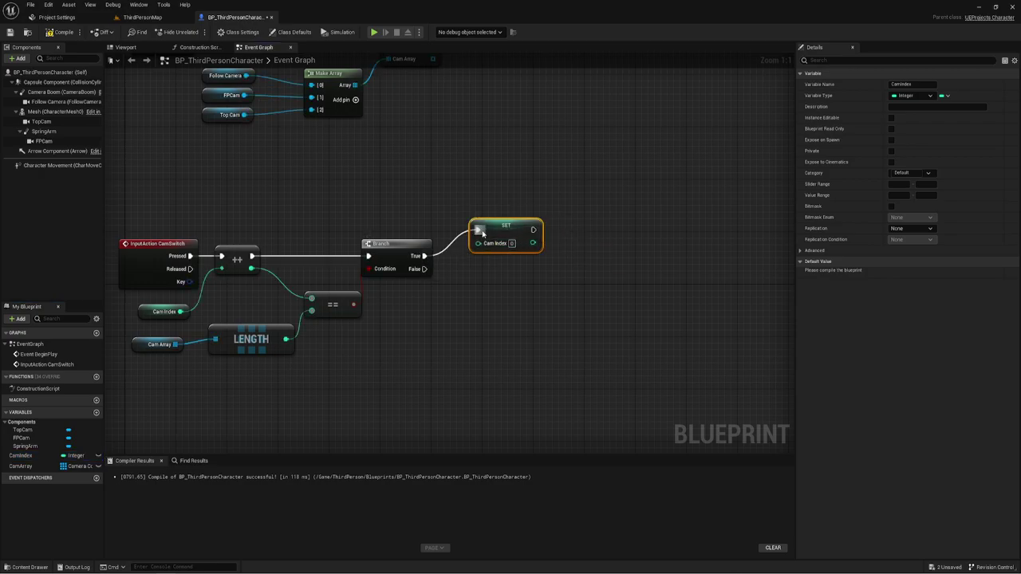
pyautogui.moveTo(473, 192); pyautogui.dragTo(538, 279)
pyautogui.moveTo(371, 233); pyautogui.dragTo(396, 270, button='right')
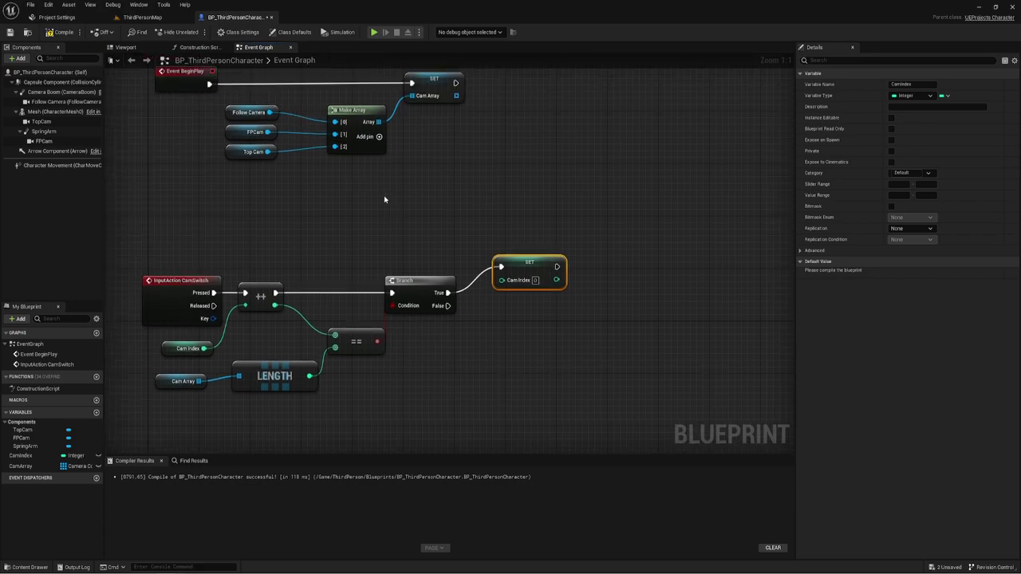
pyautogui.click(231, 112)
pyautogui.click(339, 159)
pyautogui.moveTo(566, 340)
pyautogui.mouseDown(button='right')
pyautogui.moveTo(533, 309)
pyautogui.moveTo(467, 294)
pyautogui.moveTo(476, 287)
pyautogui.mouseUp(button='right')
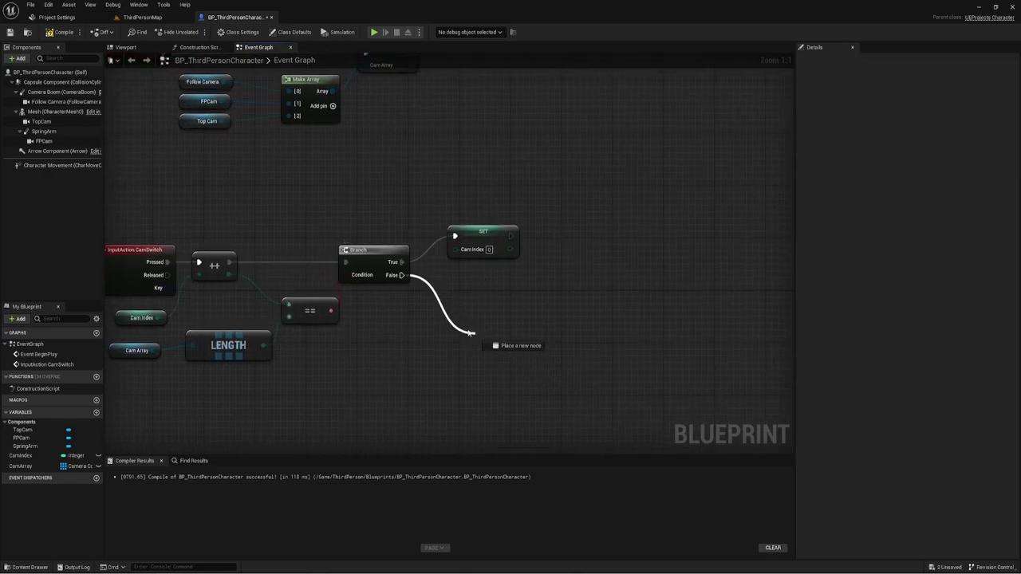
# Step: Add a For Each Loop over Cam Array, run from the Branch's False output
pyautogui.moveTo(399, 275); pyautogui.dragTo(468, 325)
pyautogui.click(435, 325)
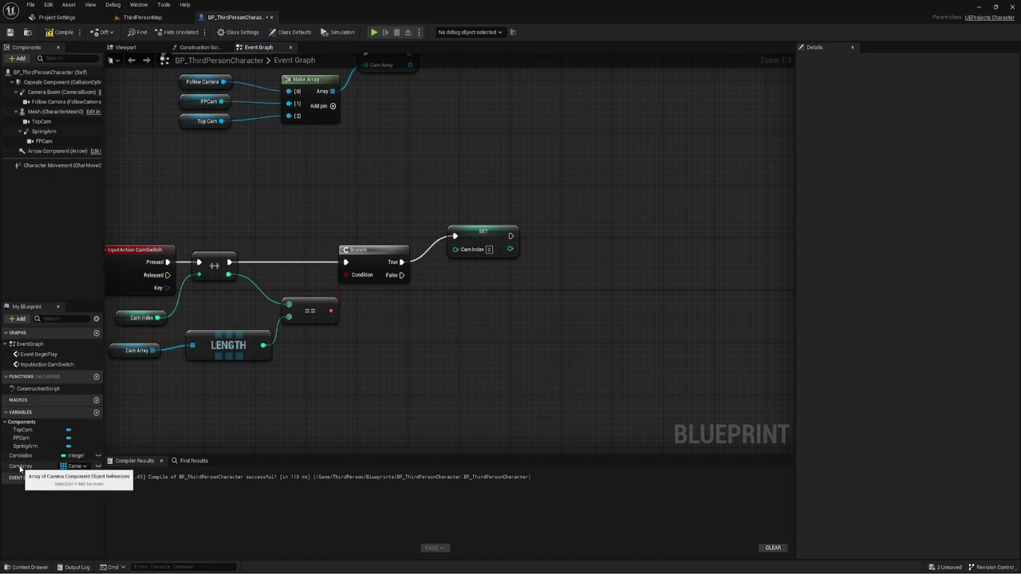
pyautogui.moveTo(20, 466)
pyautogui.mouseDown()
pyautogui.moveTo(415, 347)
pyautogui.moveTo(389, 329)
pyautogui.moveTo(480, 304)
pyautogui.mouseUp()
pyautogui.click(408, 336)
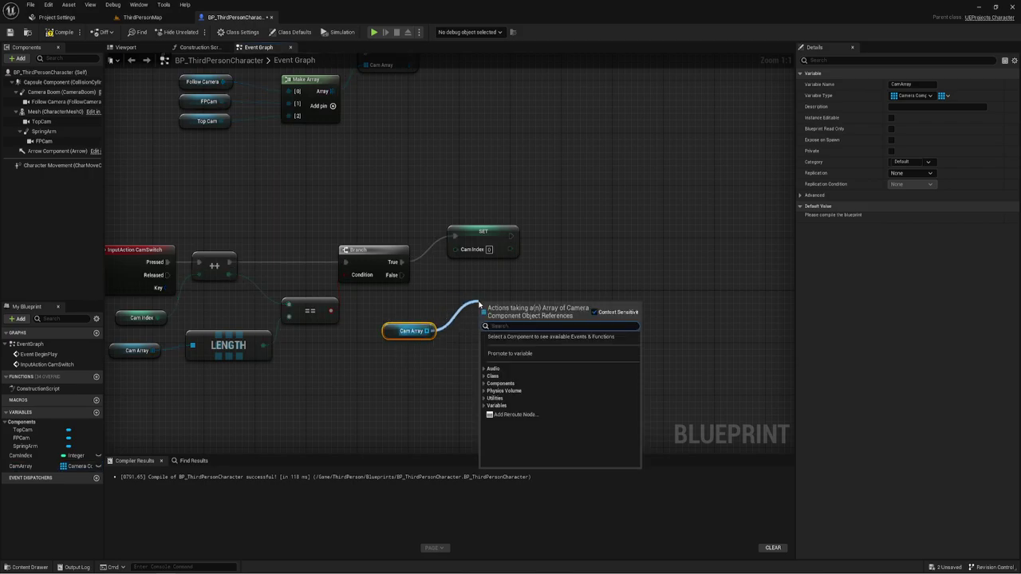
pyautogui.write('for')
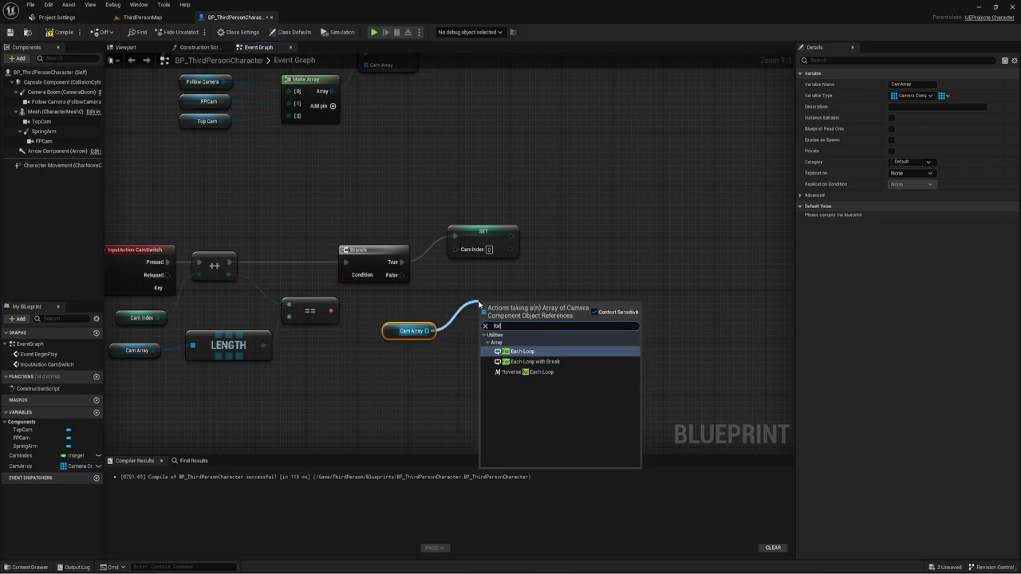
pyautogui.press('Return')
pyautogui.moveTo(479, 314); pyautogui.dragTo(402, 274)
pyautogui.moveTo(497, 310); pyautogui.dragTo(472, 291)
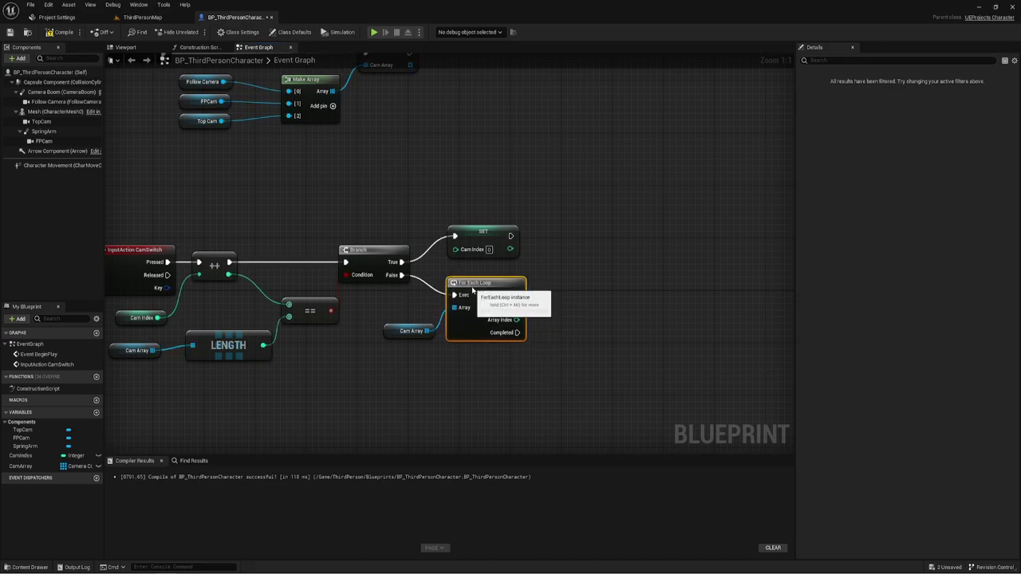
pyautogui.moveTo(386, 332); pyautogui.dragTo(391, 313)
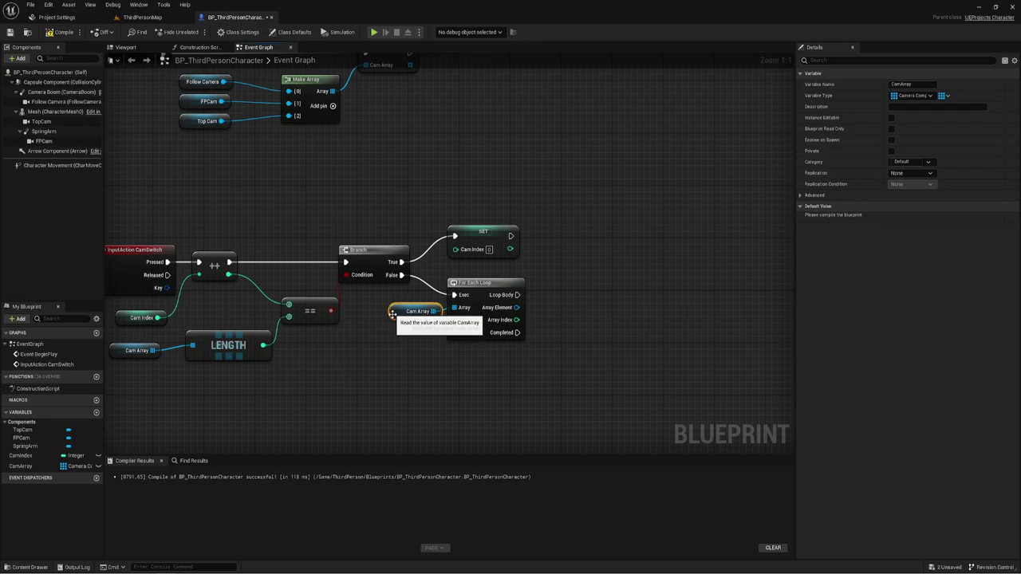
pyautogui.moveTo(516, 309); pyautogui.dragTo(469, 318, button='right')
# Step: Call Deactivate on each Array Element every loop iteration
pyautogui.moveTo(469, 316); pyautogui.dragTo(526, 298)
pyautogui.write('de')
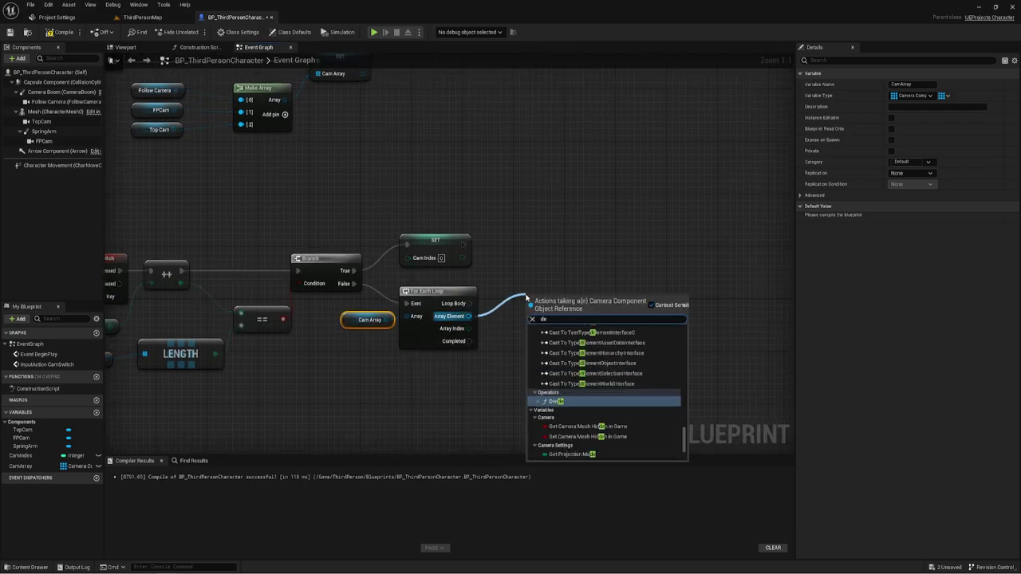
pyautogui.write('a')
pyautogui.press('Return')
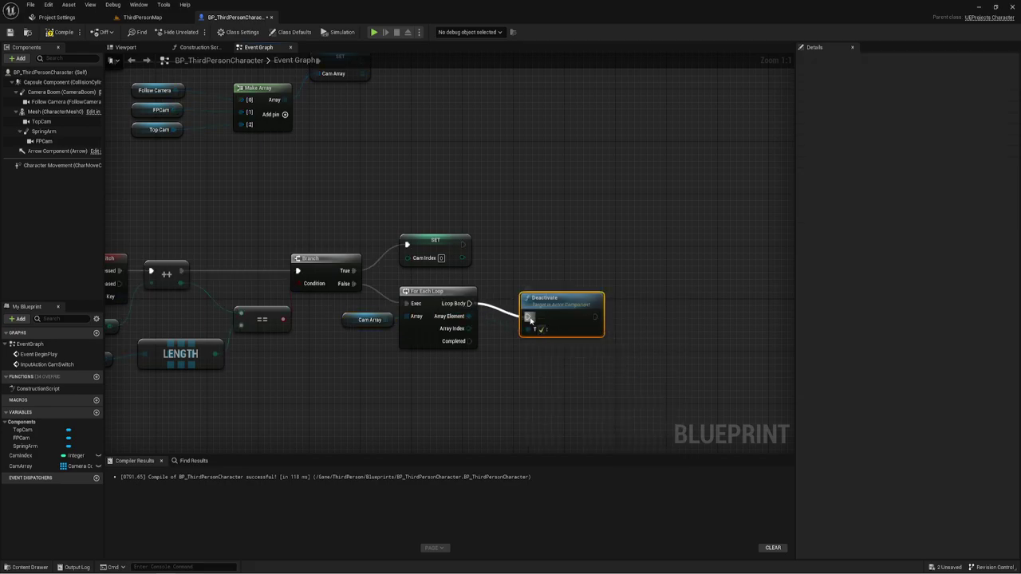
pyautogui.moveTo(468, 304)
pyautogui.mouseDown()
pyautogui.moveTo(527, 316)
pyautogui.moveTo(532, 299)
pyautogui.mouseUp()
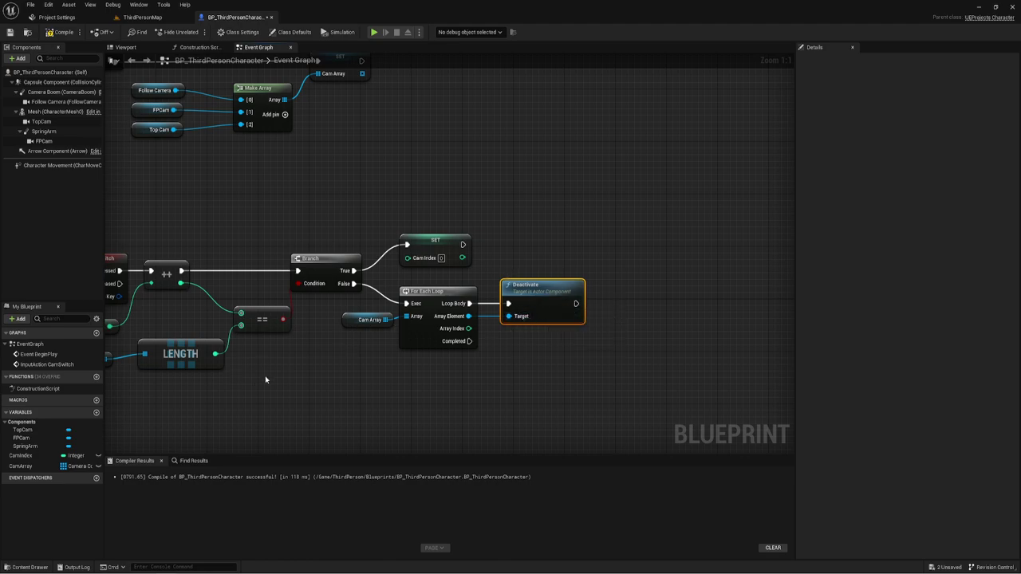
pyautogui.moveTo(288, 368); pyautogui.dragTo(339, 363, button='right')
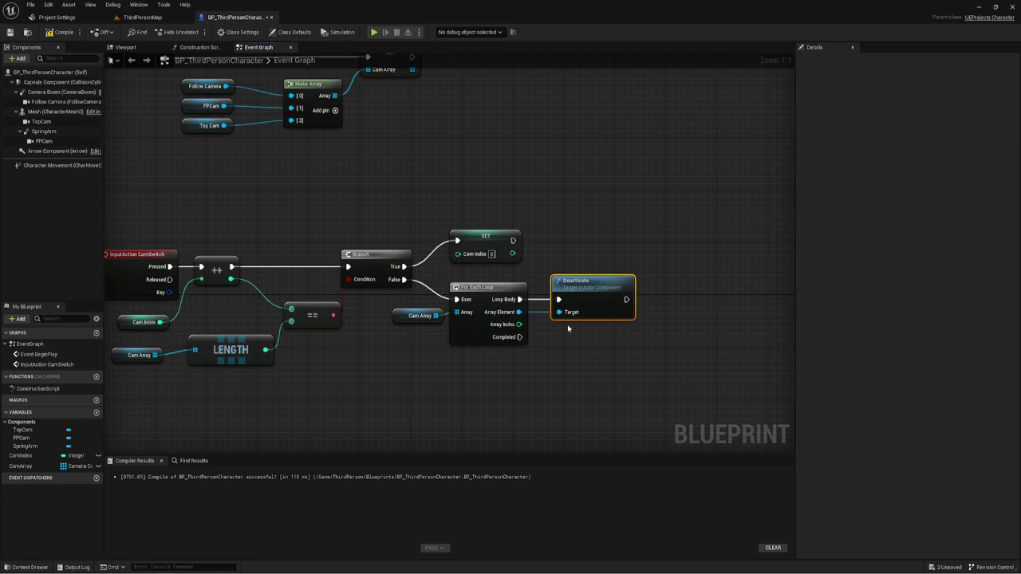
pyautogui.moveTo(568, 328); pyautogui.dragTo(543, 314, button='right')
pyautogui.moveTo(636, 262); pyautogui.dragTo(529, 336, button='right')
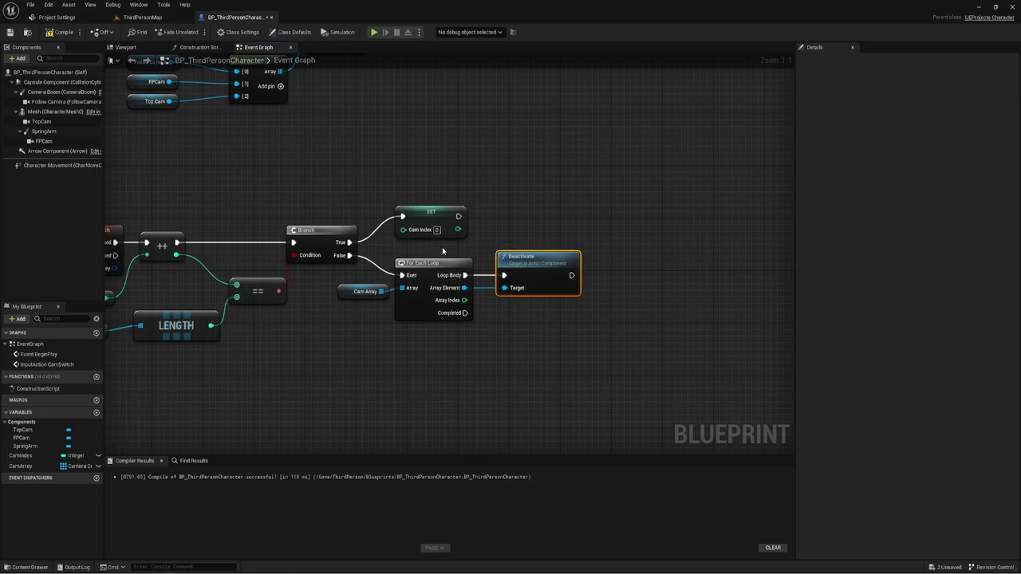
pyautogui.moveTo(535, 337); pyautogui.dragTo(522, 331, button='right')
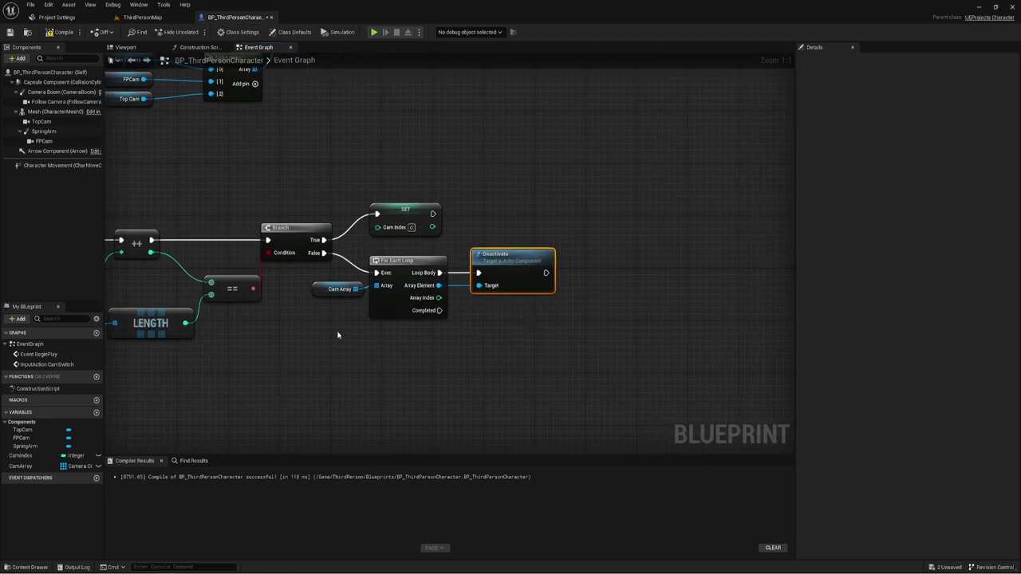
pyautogui.moveTo(337, 335); pyautogui.dragTo(520, 281)
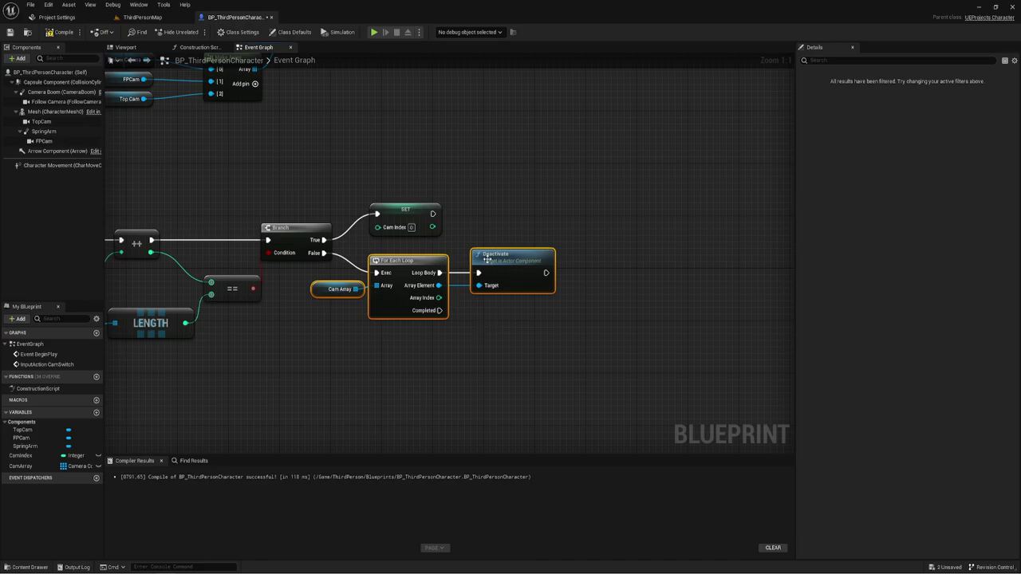
pyautogui.moveTo(499, 341); pyautogui.dragTo(511, 301, button='right')
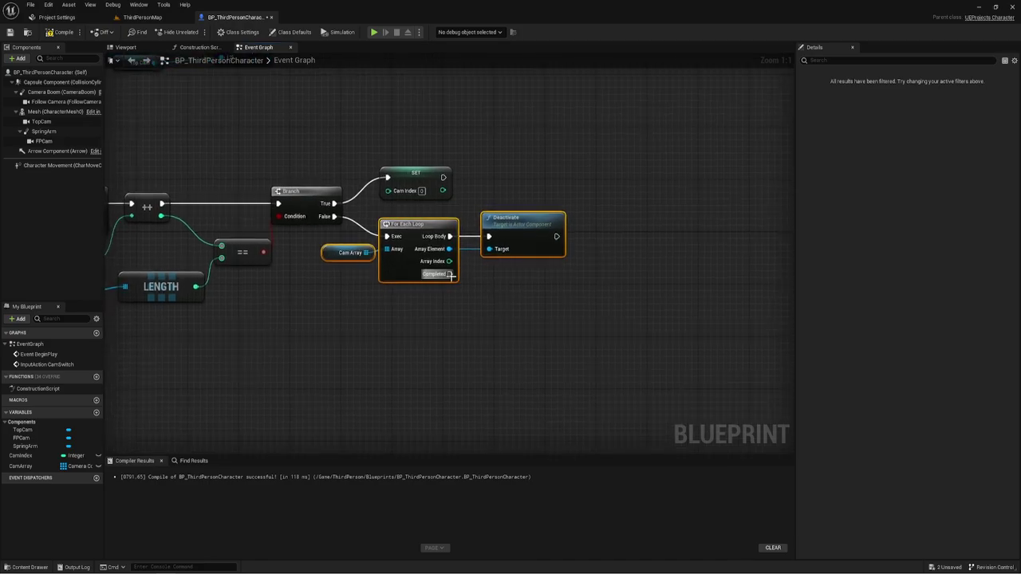
pyautogui.moveTo(449, 273); pyautogui.dragTo(490, 278)
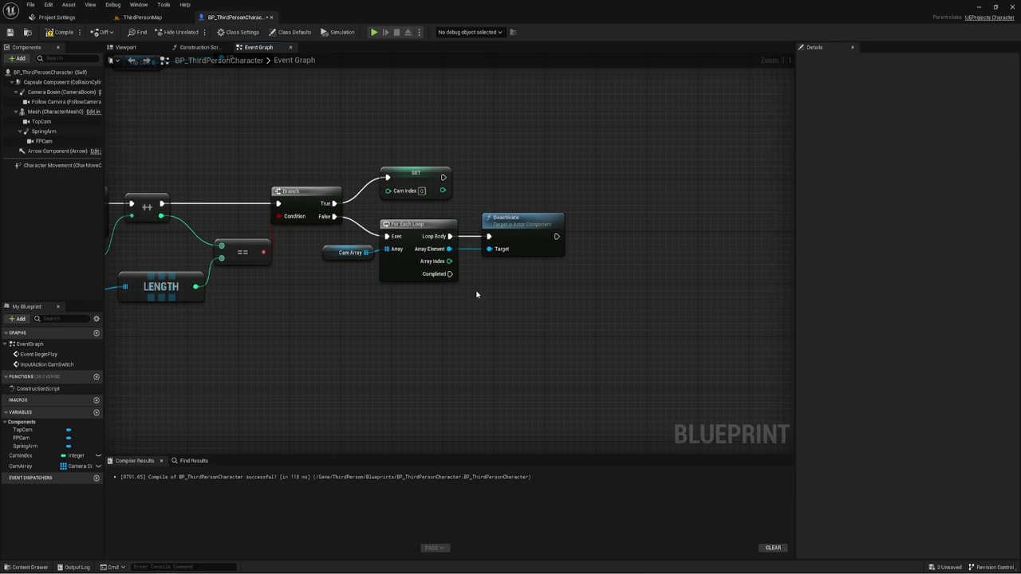
pyautogui.moveTo(485, 305); pyautogui.dragTo(481, 307, button='right')
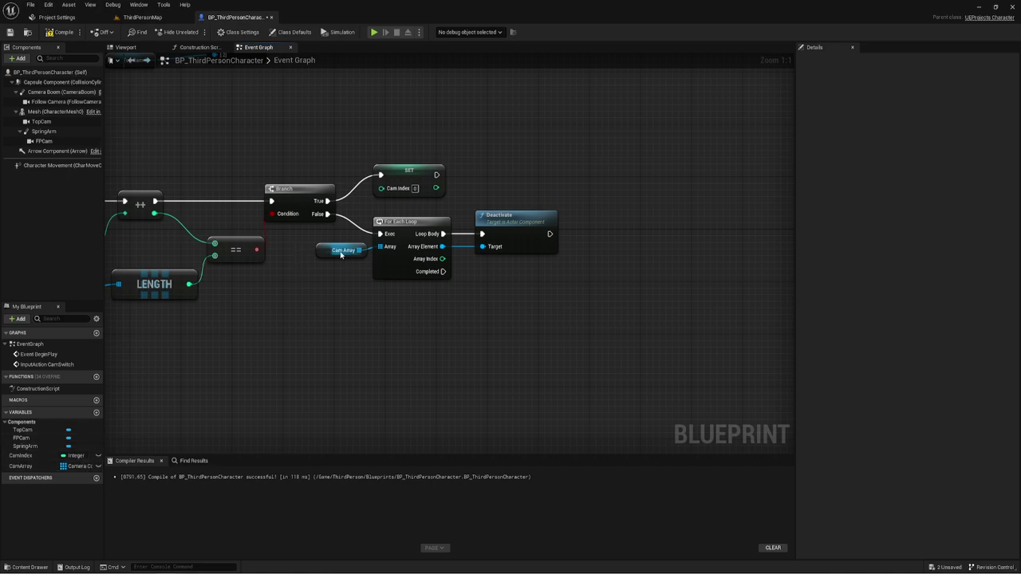
# Step: Add a Get (a copy) node on Cam Array indexed by a Cam Index getter
pyautogui.moveTo(360, 250); pyautogui.dragTo(447, 316)
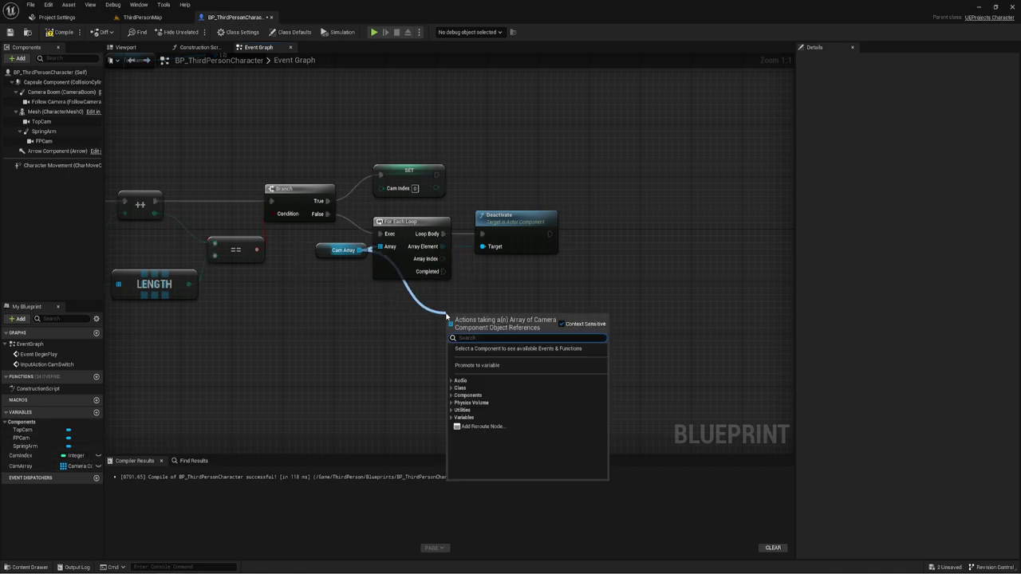
pyautogui.write('get')
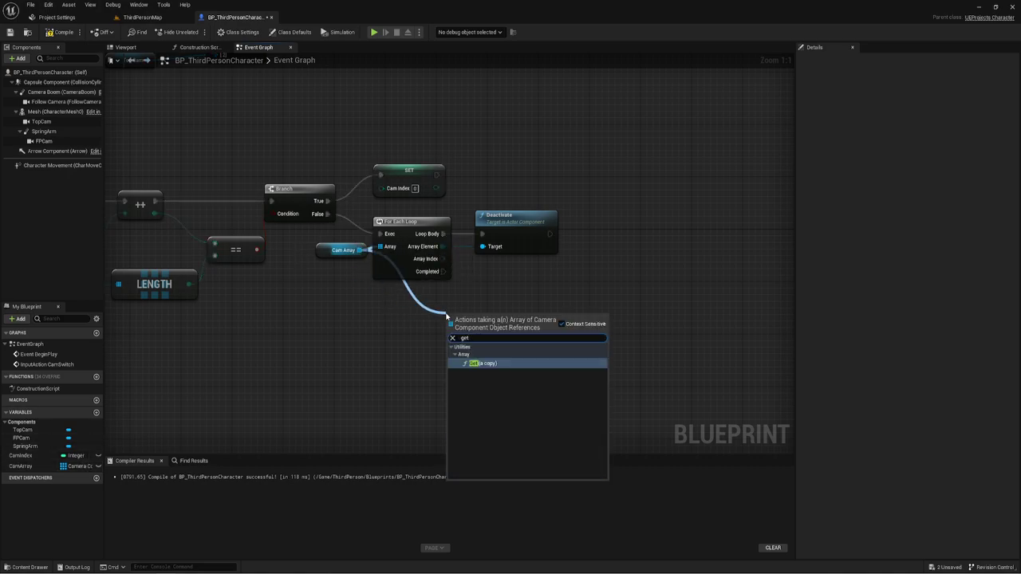
pyautogui.click(479, 363)
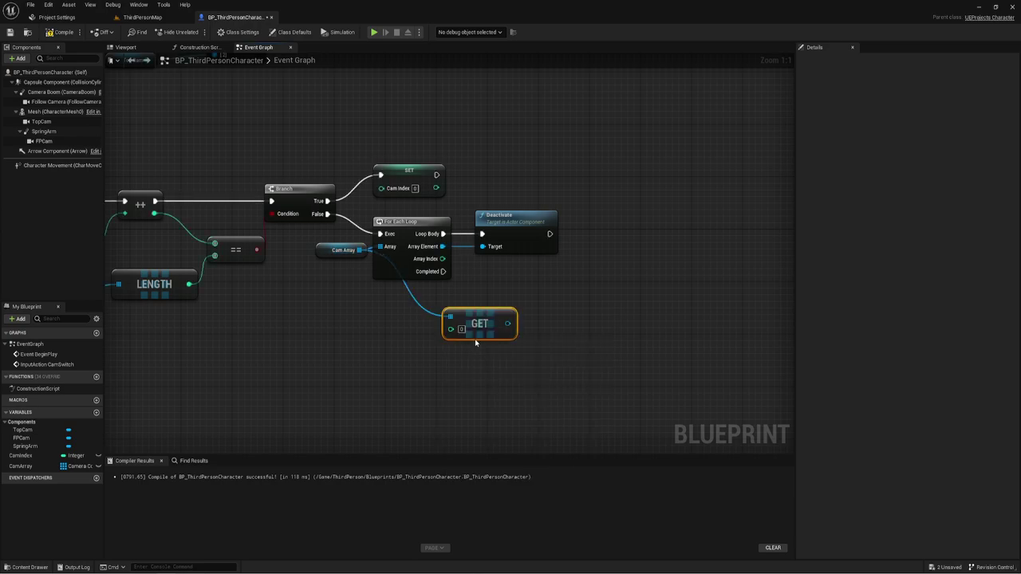
pyautogui.moveTo(478, 327); pyautogui.dragTo(446, 315)
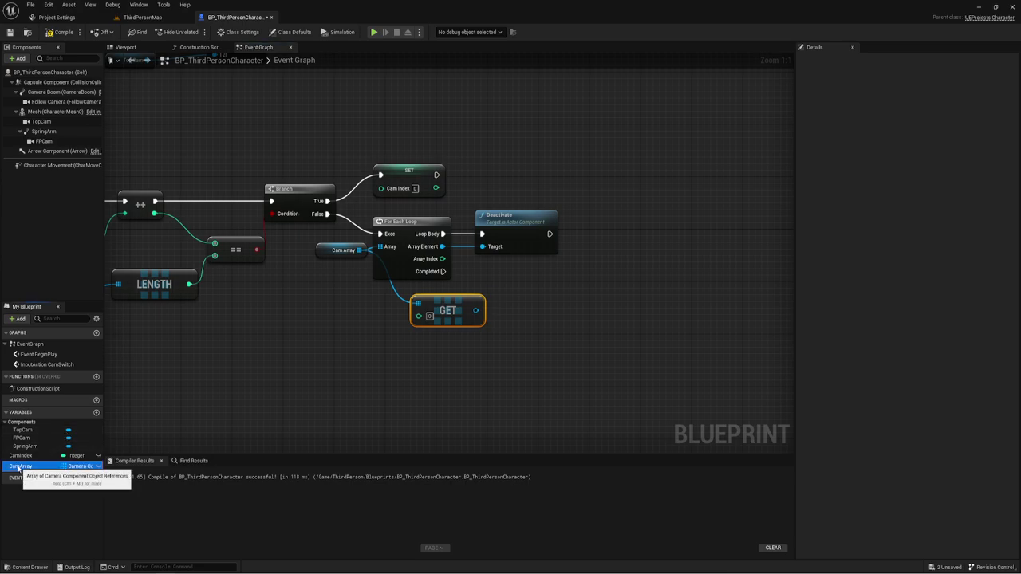
pyautogui.moveTo(20, 455)
pyautogui.keyDown('ctrl'); pyautogui.mouseDown()
pyautogui.moveTo(343, 313)
pyautogui.moveTo(420, 316)
pyautogui.mouseUp(); pyautogui.keyUp('ctrl')
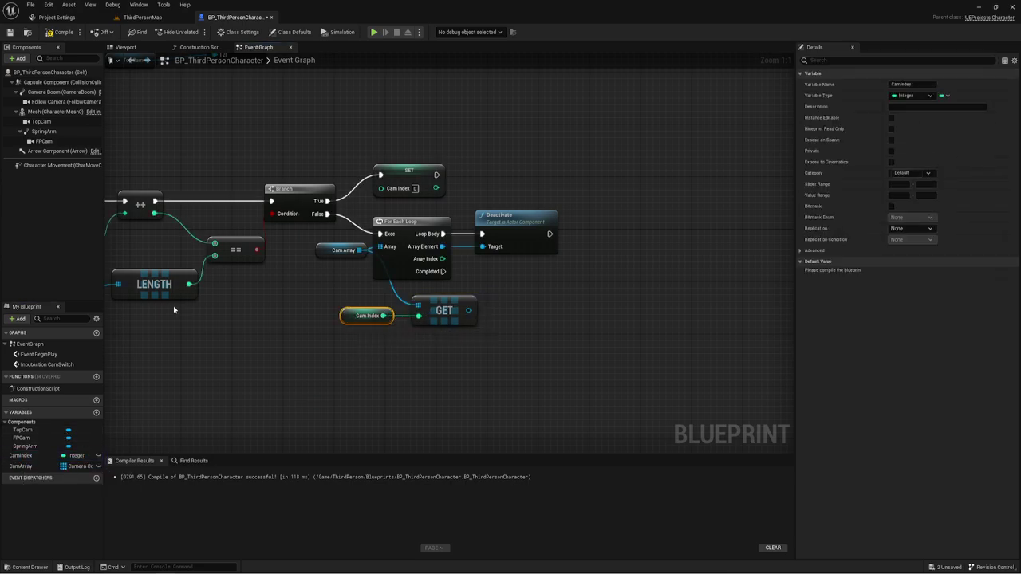
pyautogui.moveTo(107, 229); pyautogui.dragTo(211, 233, button='right')
pyautogui.moveTo(158, 260); pyautogui.dragTo(172, 256)
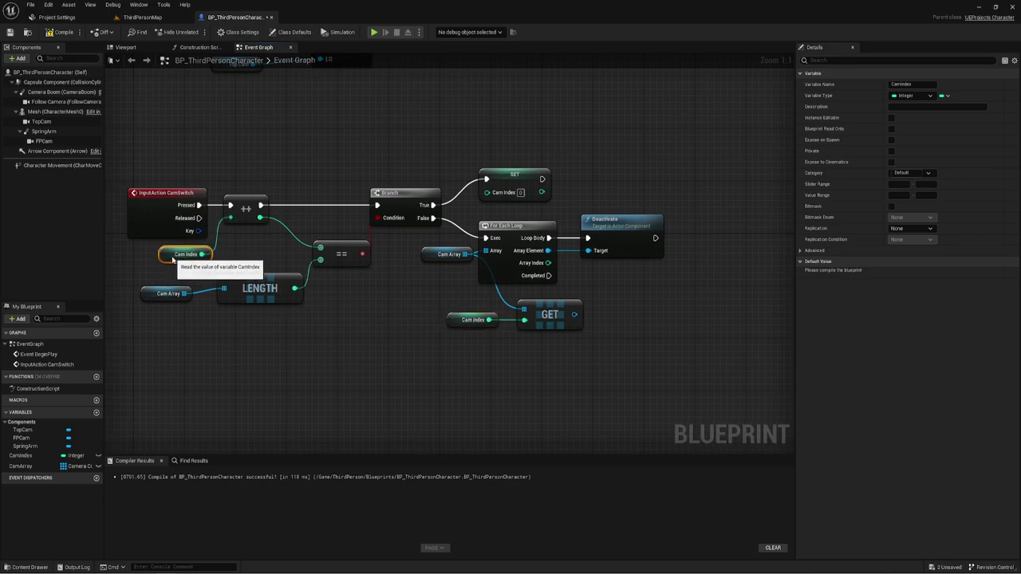
pyautogui.moveTo(463, 330)
pyautogui.mouseDown(button='right')
pyautogui.moveTo(354, 329)
pyautogui.moveTo(389, 315)
pyautogui.mouseUp(button='right')
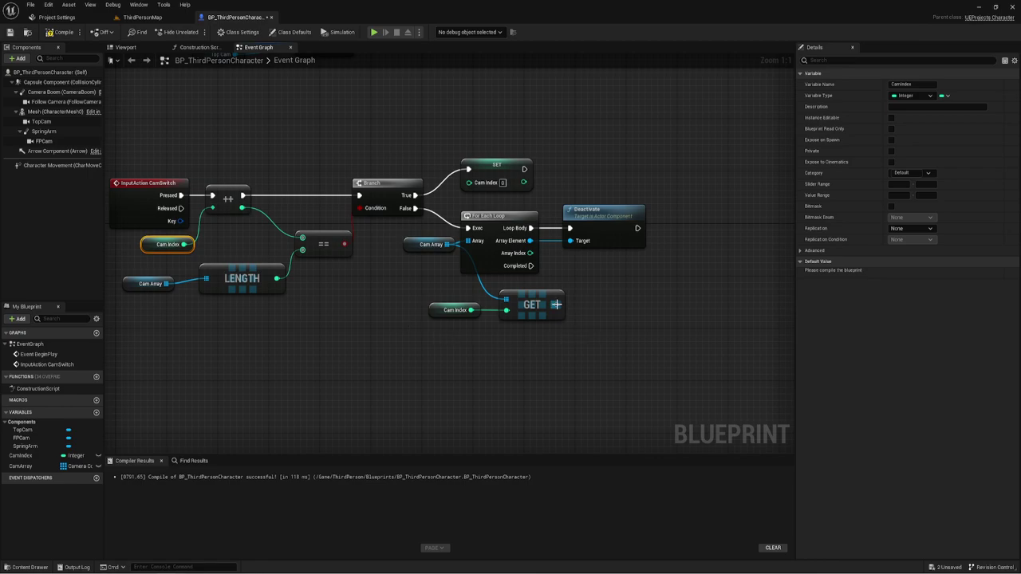
pyautogui.moveTo(555, 304); pyautogui.dragTo(663, 288)
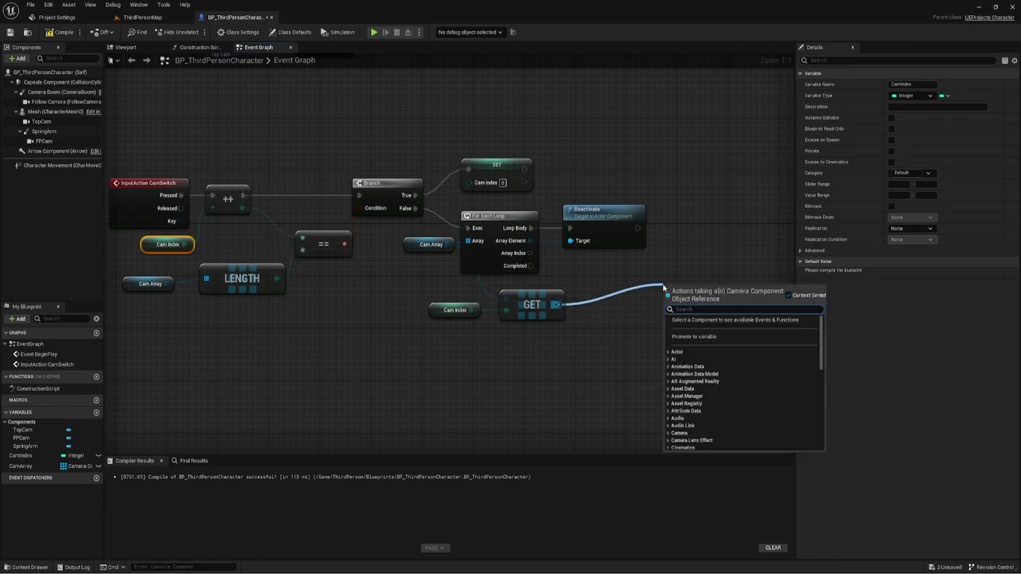
# Step: Add an Activate node targeting the fetched camera, run from the For Each Loop's Completed pin
pyautogui.write('at')
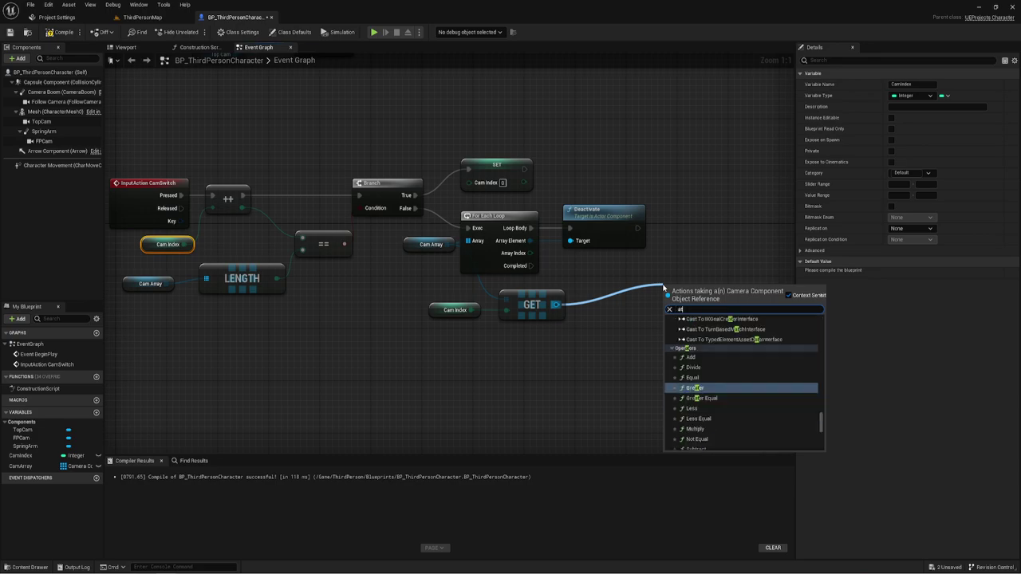
pyautogui.press('BackSpace')
pyautogui.write('ct')
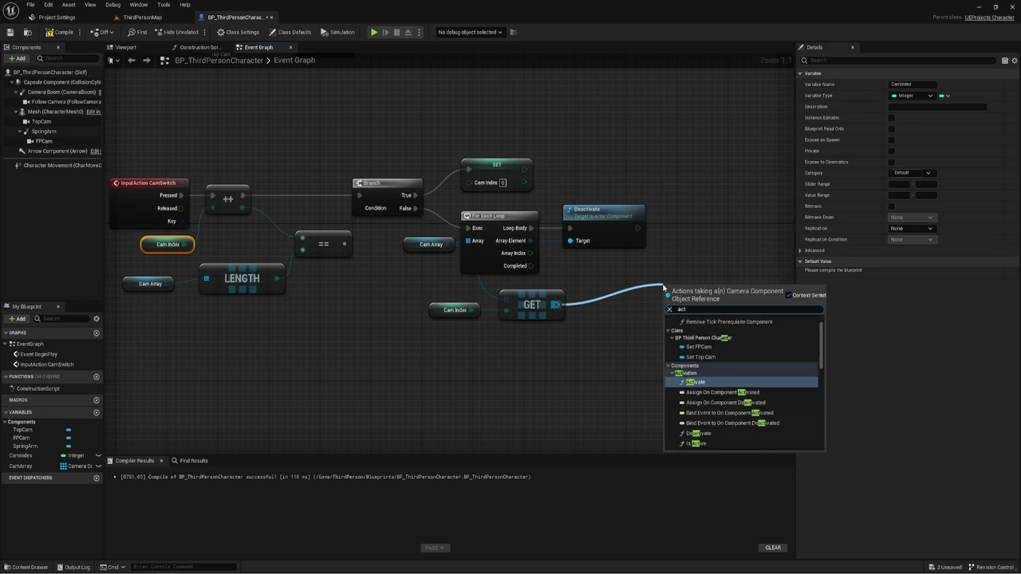
pyautogui.click(695, 381)
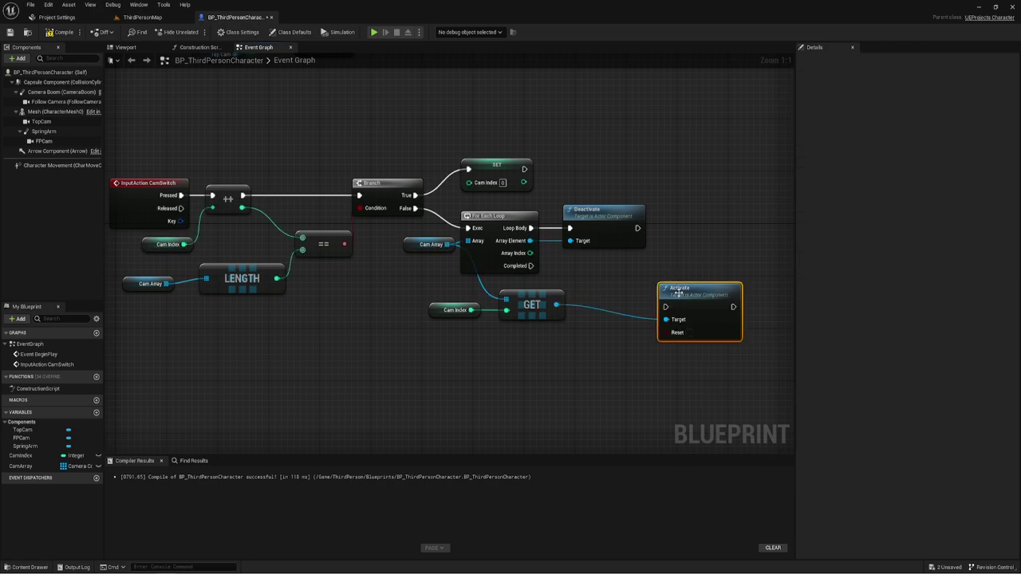
pyautogui.moveTo(695, 250); pyautogui.dragTo(606, 275)
pyautogui.moveTo(530, 266)
pyautogui.mouseDown()
pyautogui.moveTo(592, 268)
pyautogui.moveTo(595, 287)
pyautogui.moveTo(609, 283)
pyautogui.mouseUp()
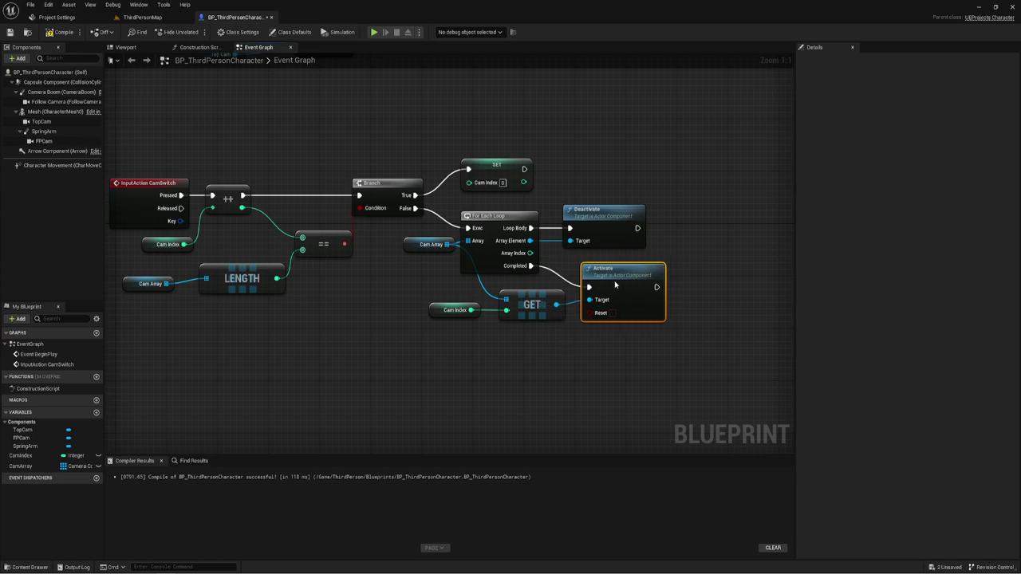
pyautogui.moveTo(533, 304); pyautogui.dragTo(519, 303)
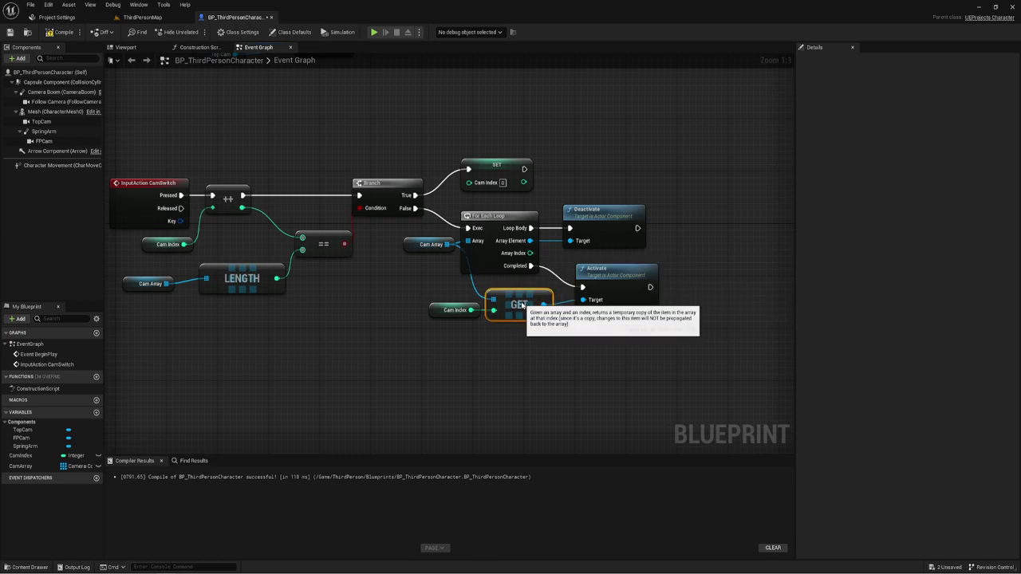
pyautogui.moveTo(605, 279); pyautogui.dragTo(592, 279)
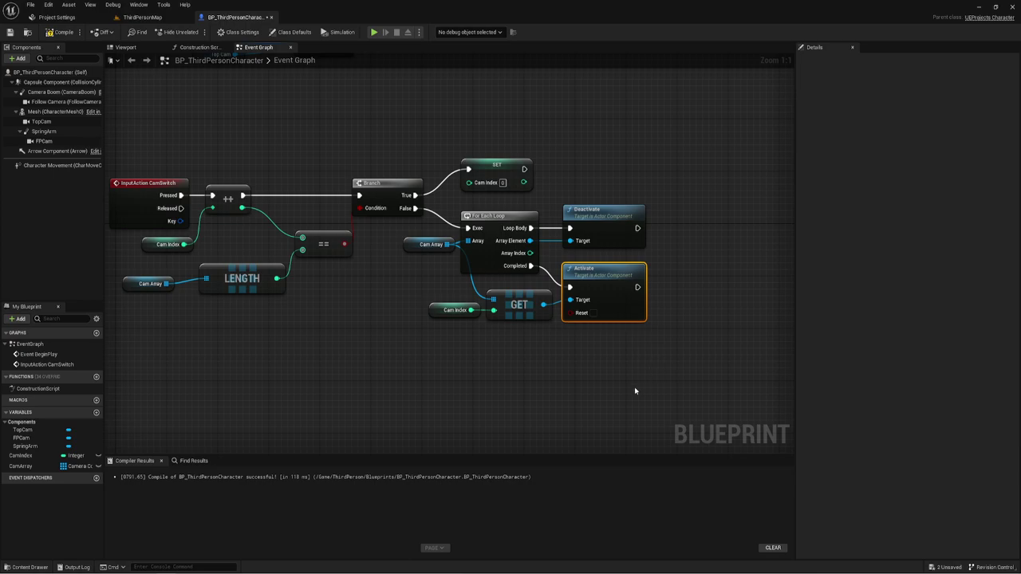
pyautogui.click(578, 393)
pyautogui.moveTo(576, 346)
pyautogui.mouseDown(button='right')
pyautogui.moveTo(630, 351)
pyautogui.moveTo(643, 394)
pyautogui.mouseUp(button='right')
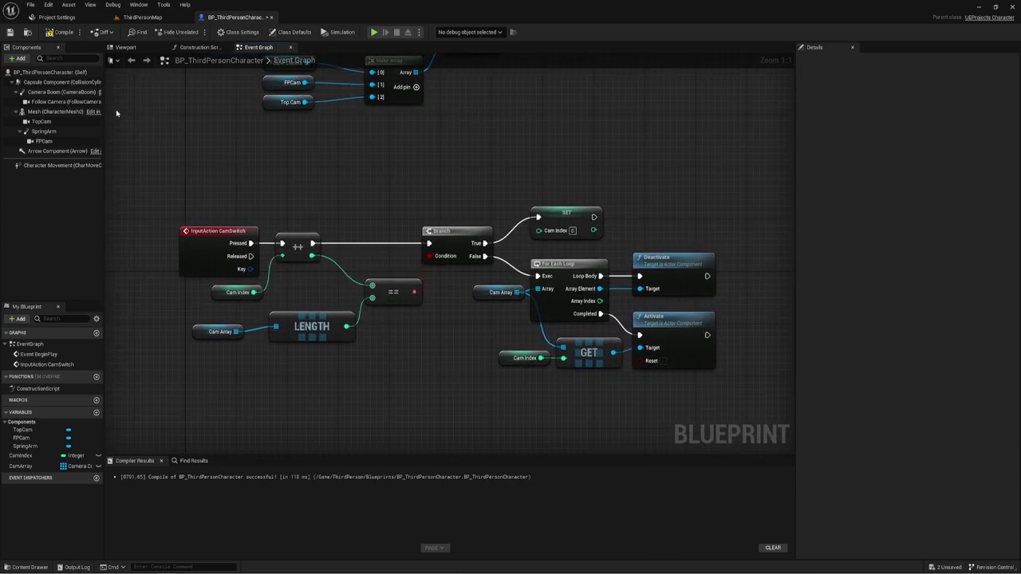
# Step: Compile the character blueprint and turn off Auto Activate for the TopCam component
pyautogui.click(62, 32)
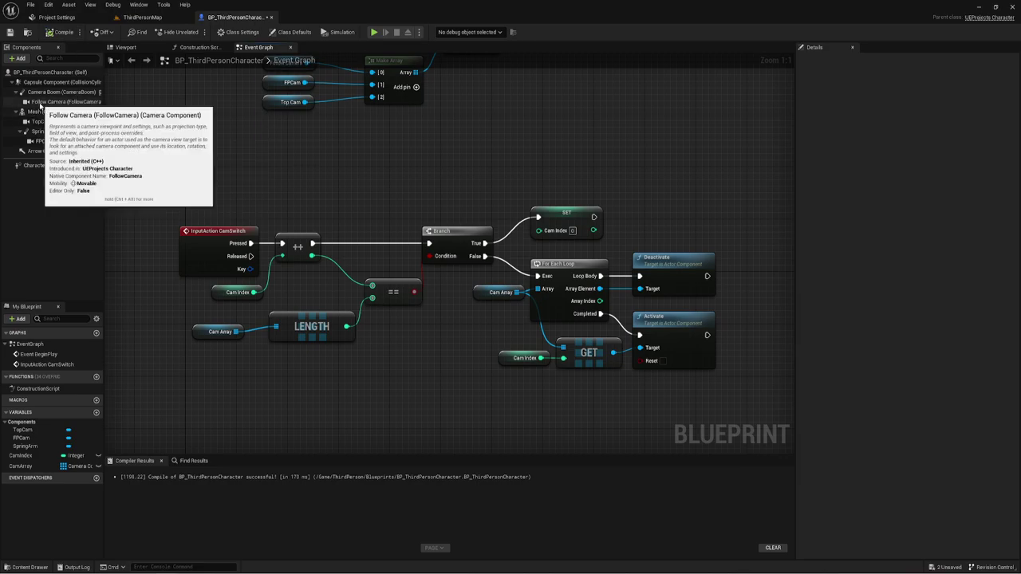
pyautogui.click(40, 103)
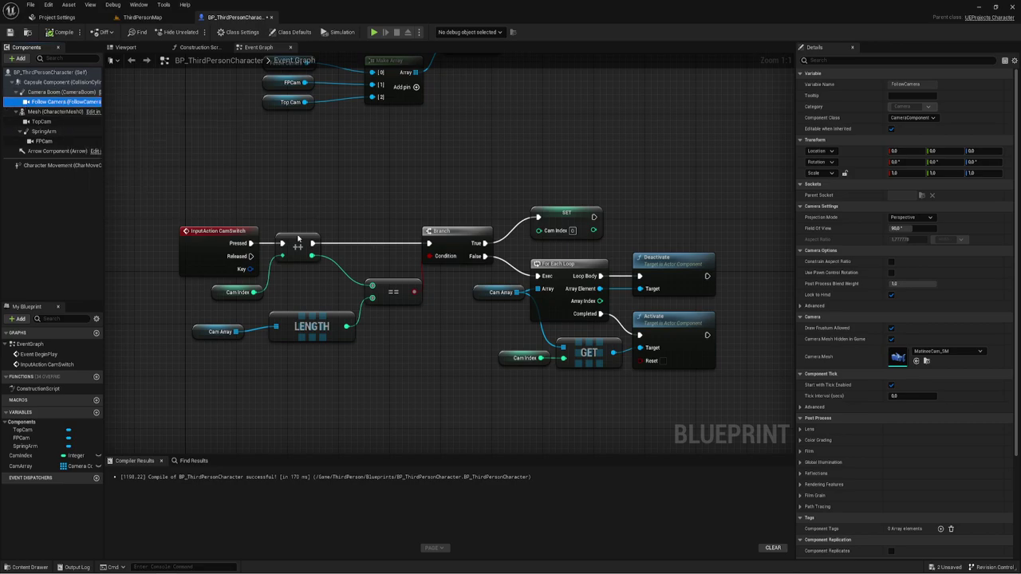
pyautogui.scroll(-1, 932, 372)
pyautogui.scroll(-4, 932, 373)
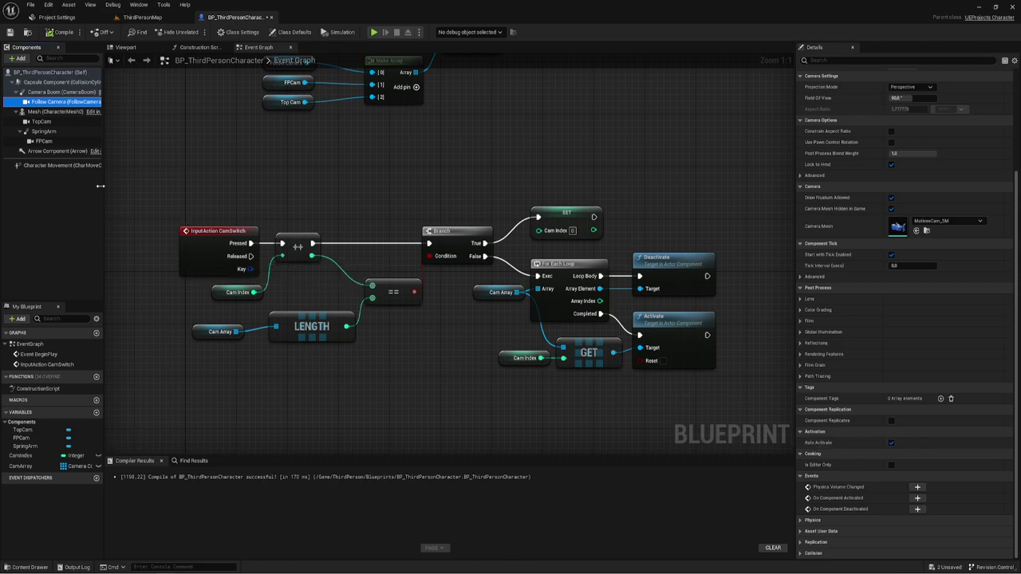
pyautogui.click(43, 122)
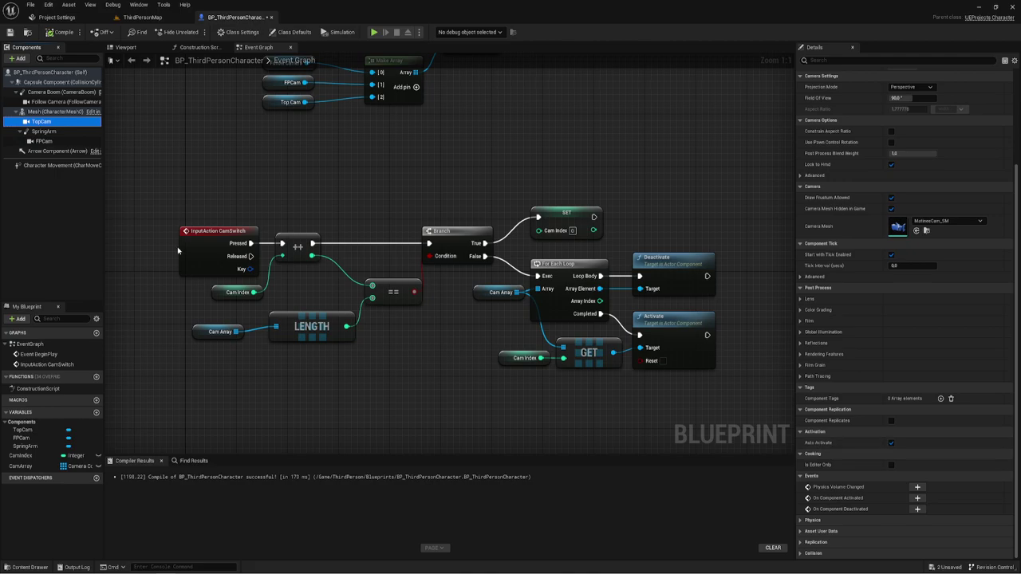
pyautogui.click(891, 444)
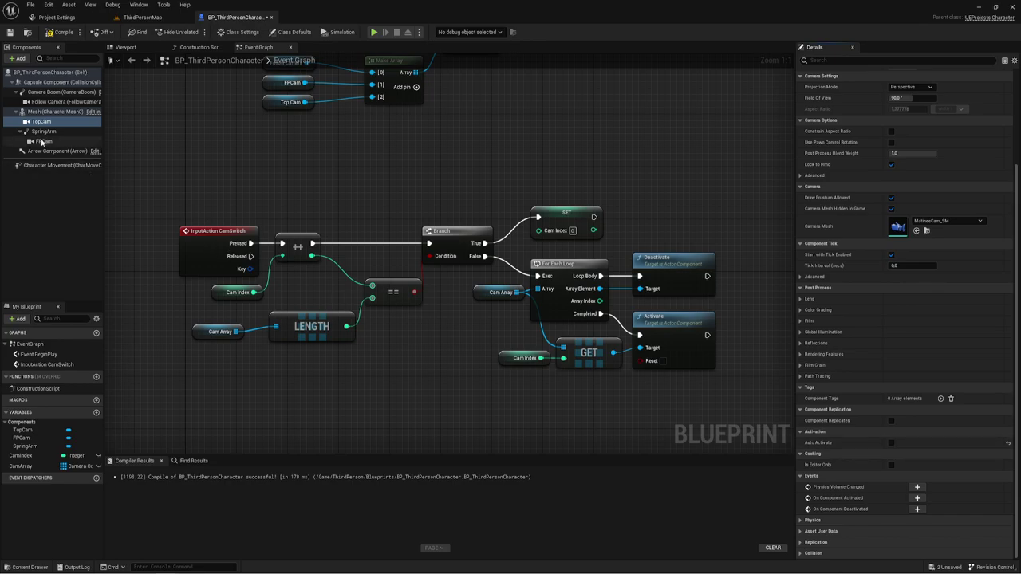
# Step: Turn off Auto Activate for FPCam, recompile, and switch to the ThirdPersonMap level
pyautogui.click(42, 141)
pyautogui.click(891, 444)
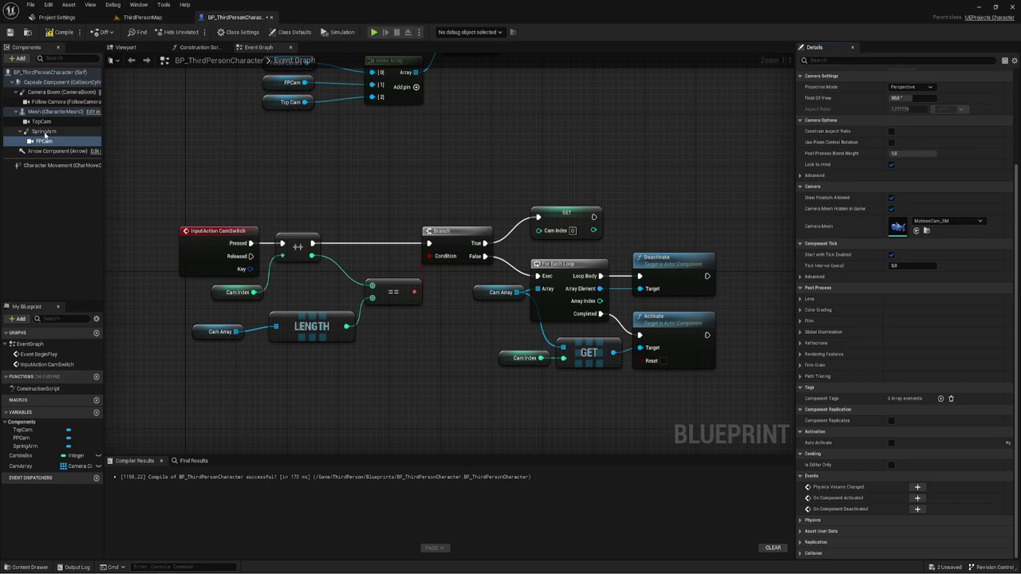
pyautogui.click(69, 34)
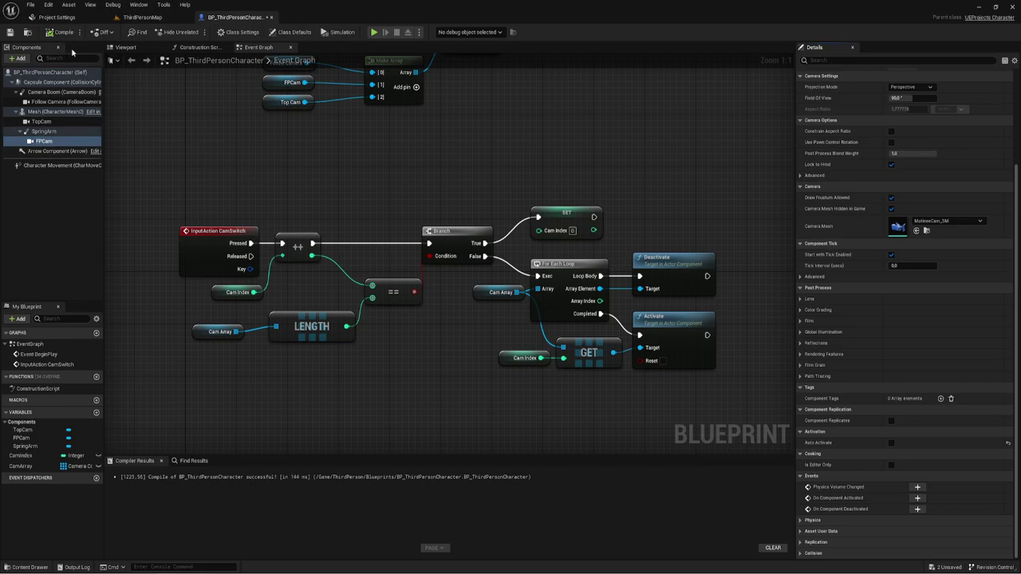
pyautogui.click(137, 18)
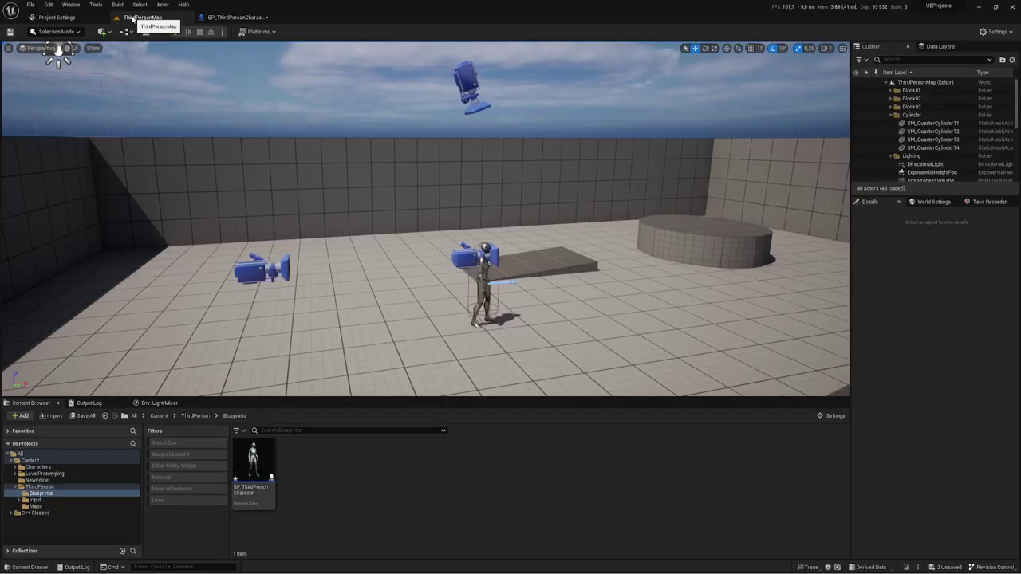
# Step: Play ThirdPersonMap and walk the character, switching to first-person, then overhead camera
pyautogui.click(177, 32)
pyautogui.press('w')
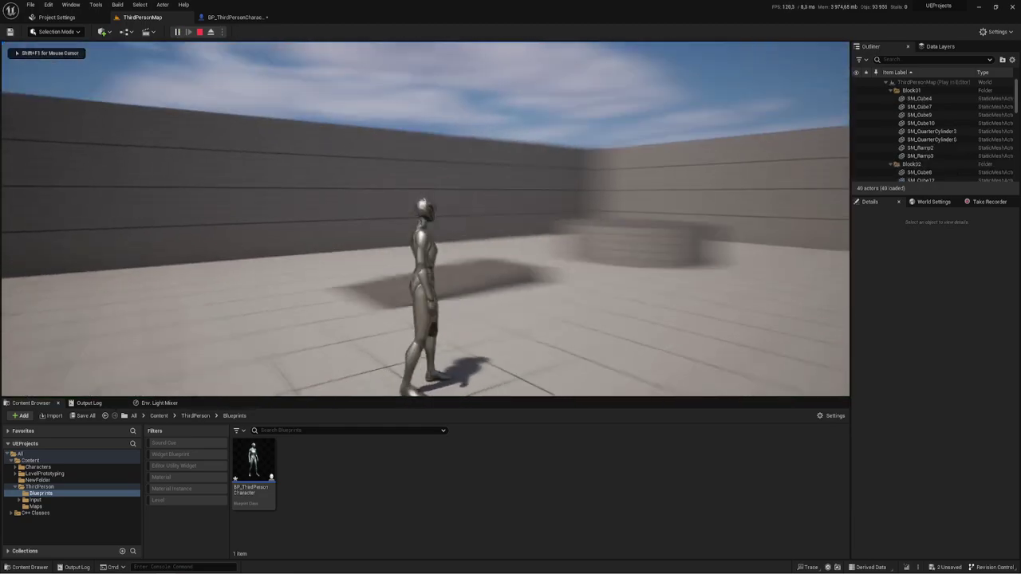
pyautogui.press('w')
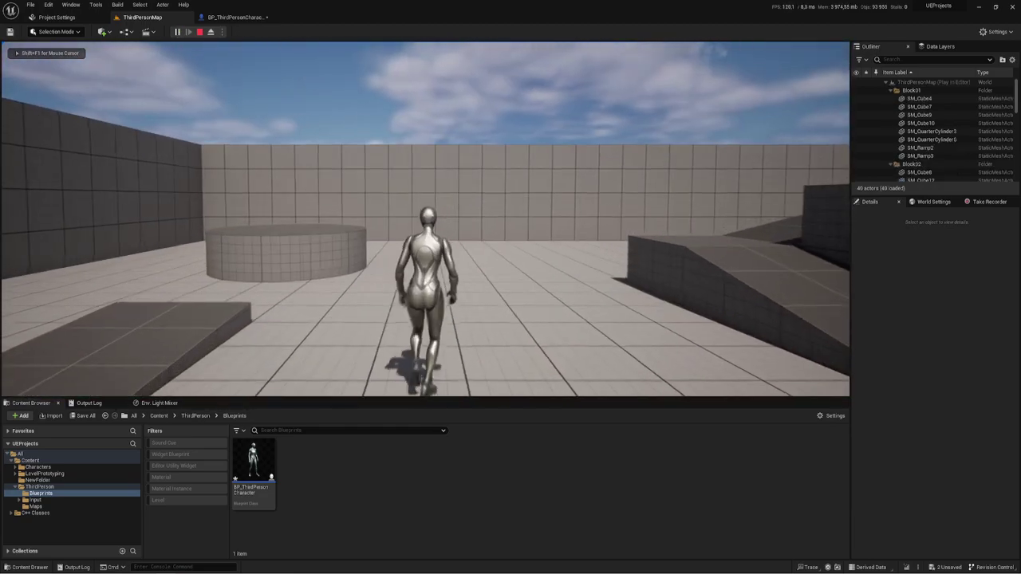
pyautogui.press('w')
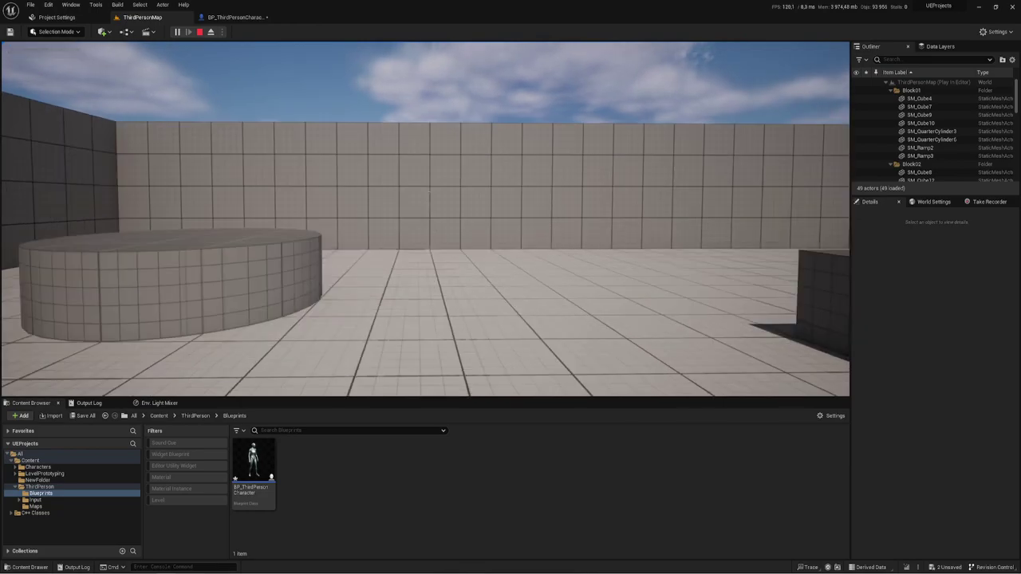
pyautogui.press('w')
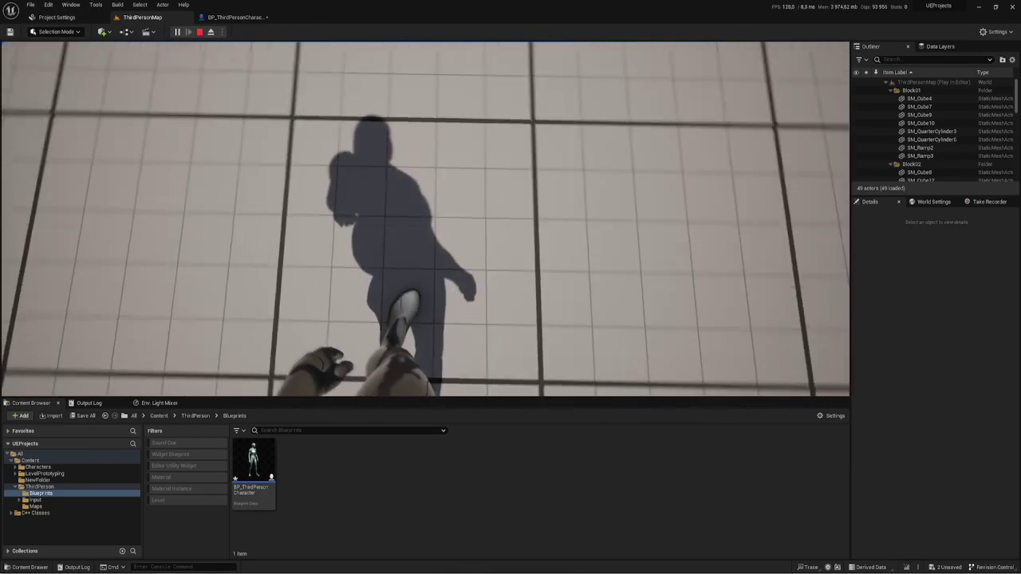
pyautogui.press('w')
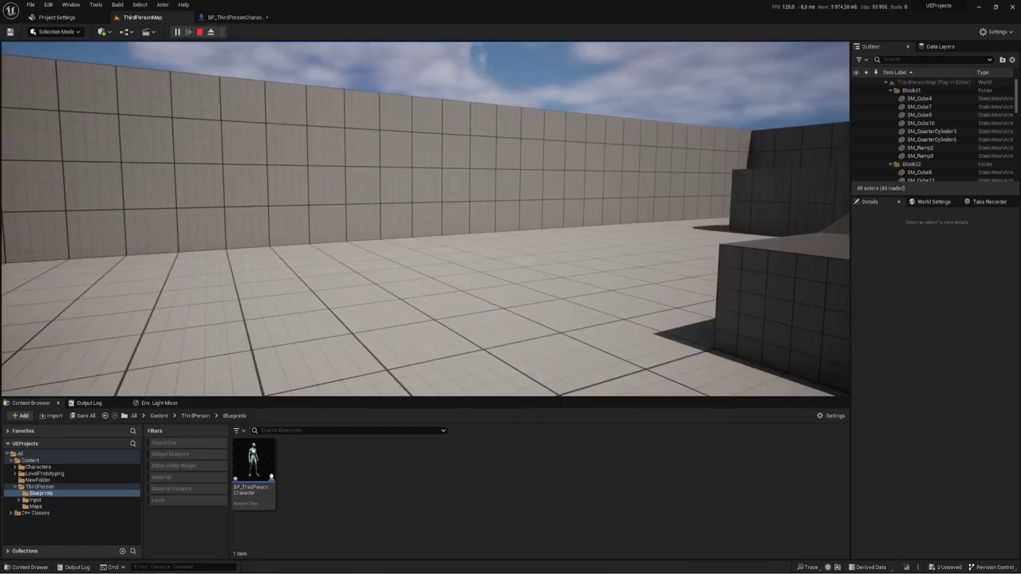
pyautogui.press('w')
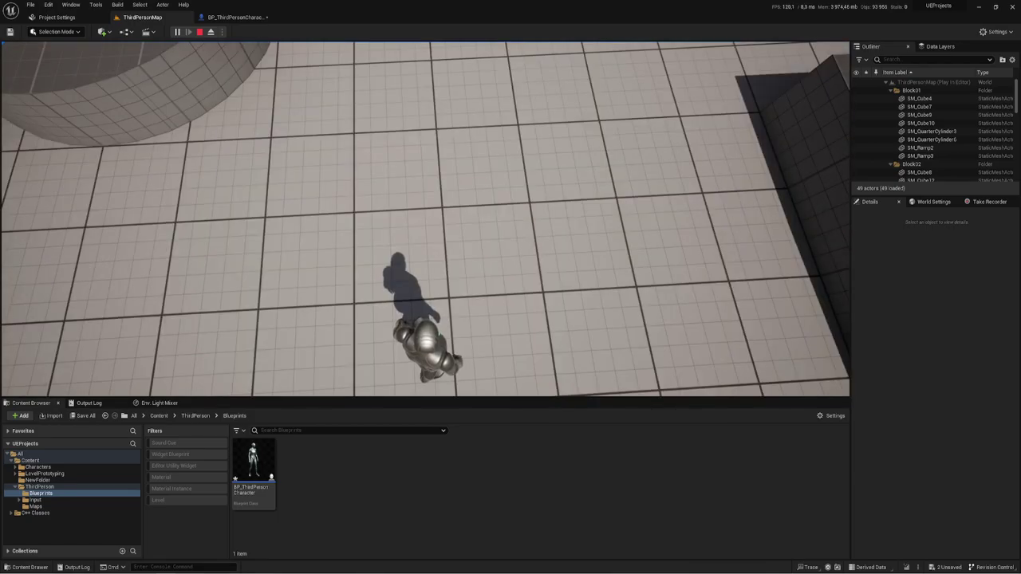
# Step: Run past the blue blocks while cycling camera views again, then stop the play session
pyautogui.press('w')
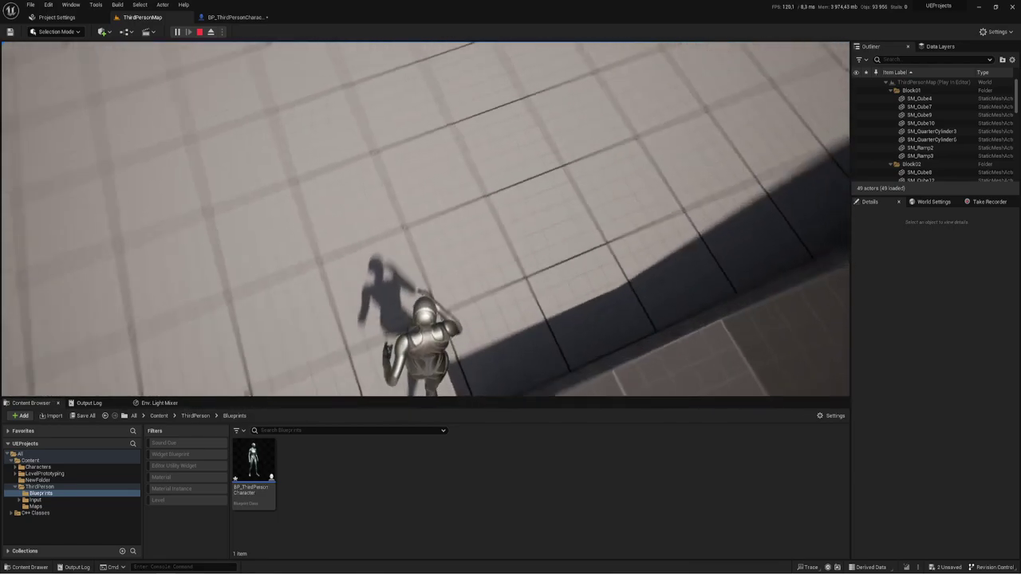
pyautogui.press('w')
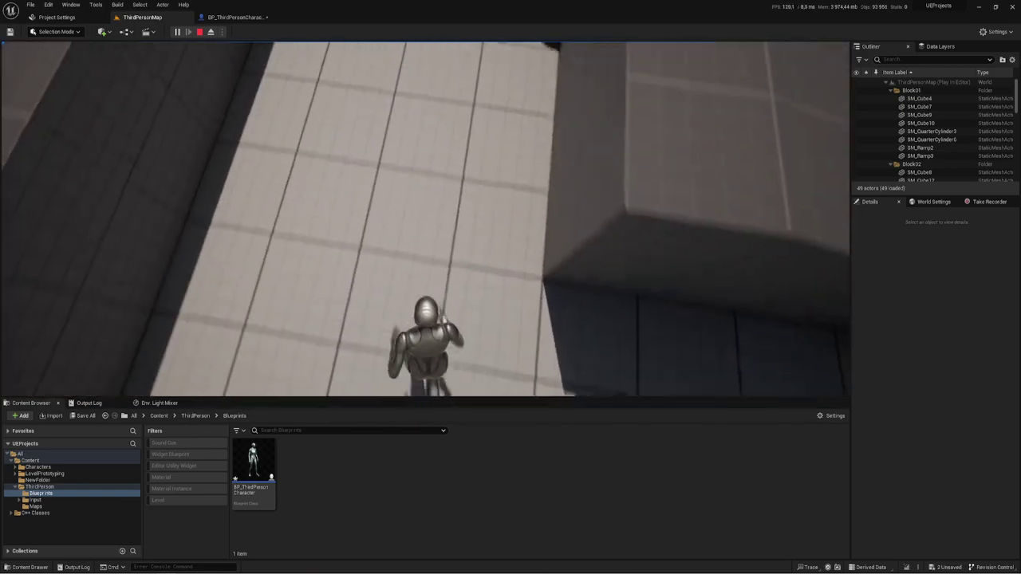
pyautogui.press('w')
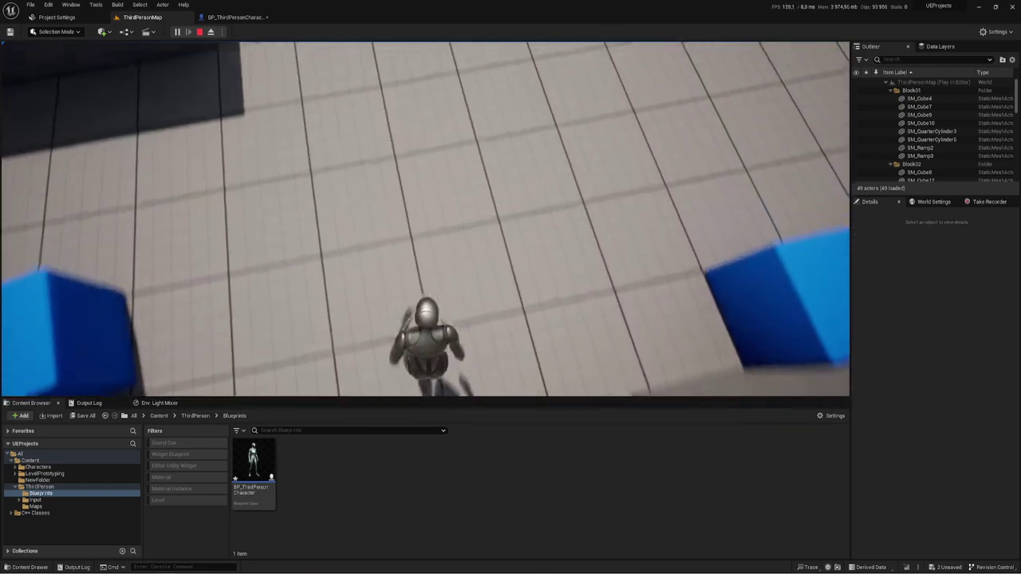
pyautogui.press('w')
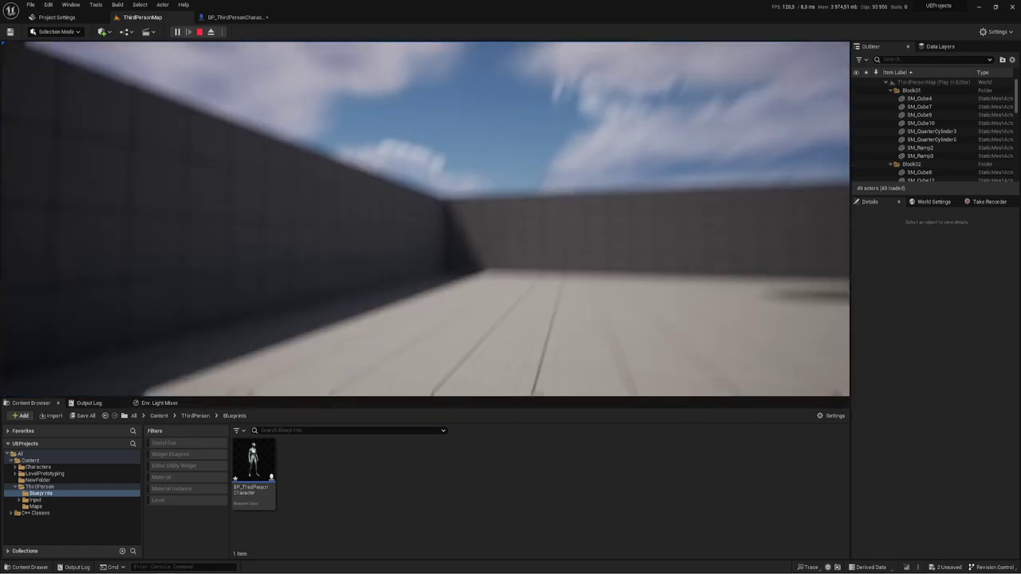
pyautogui.press('w')
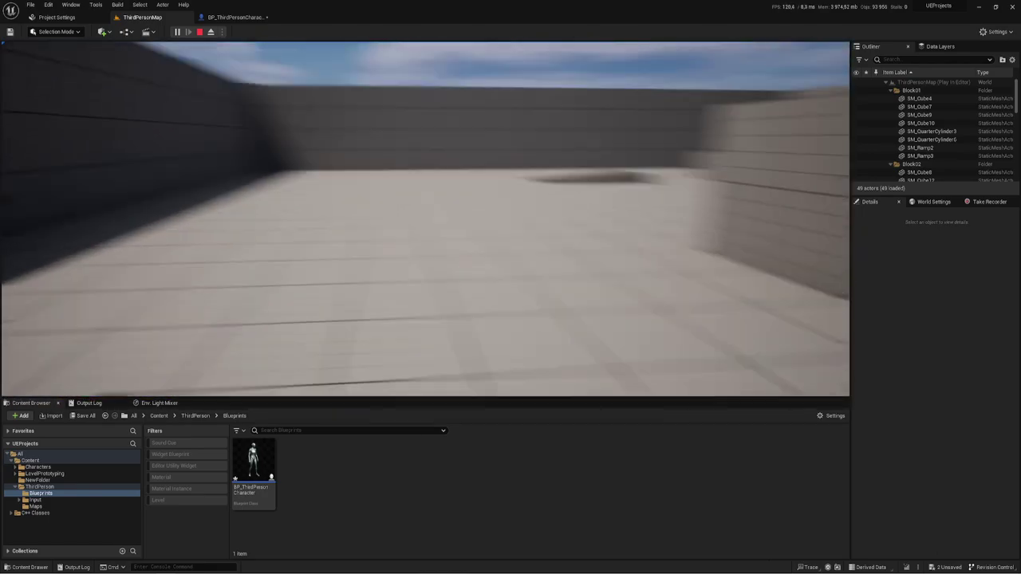
pyautogui.press('w')
pyautogui.press('w')
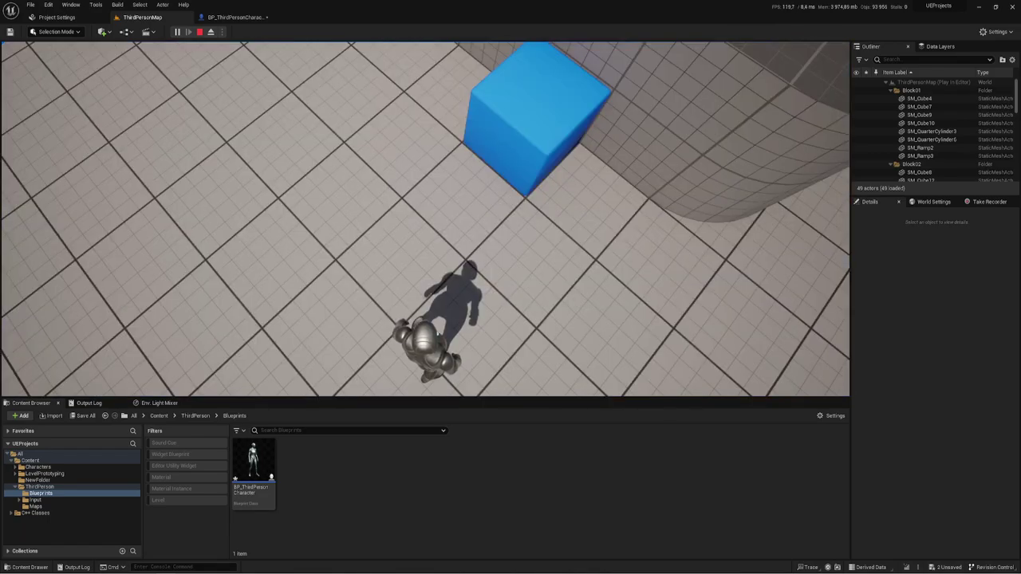
pyautogui.press('Escape')
# Step: Start another play session, then stop it and return to the character's Event Graph
pyautogui.click(177, 32)
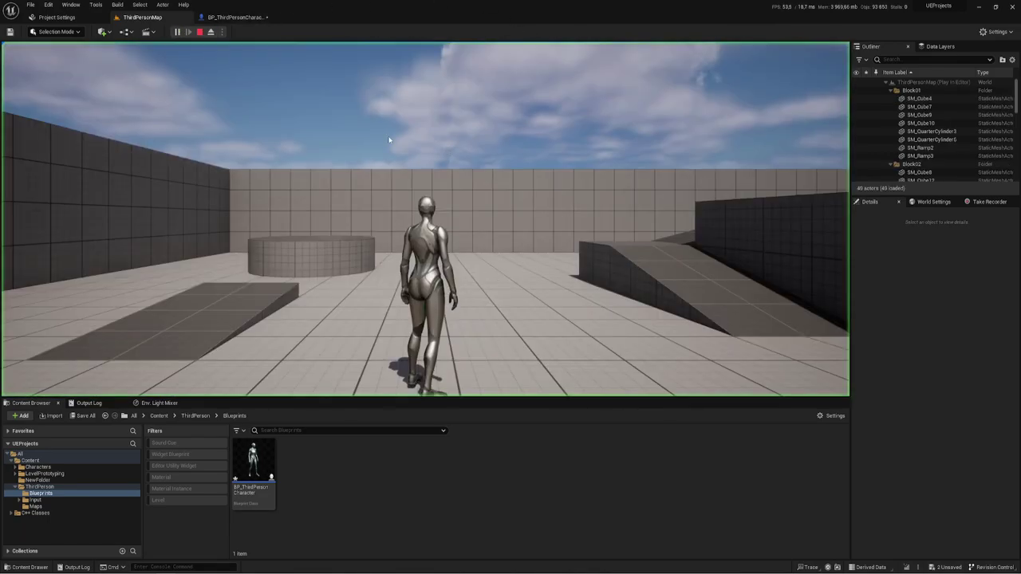
pyautogui.click(237, 17)
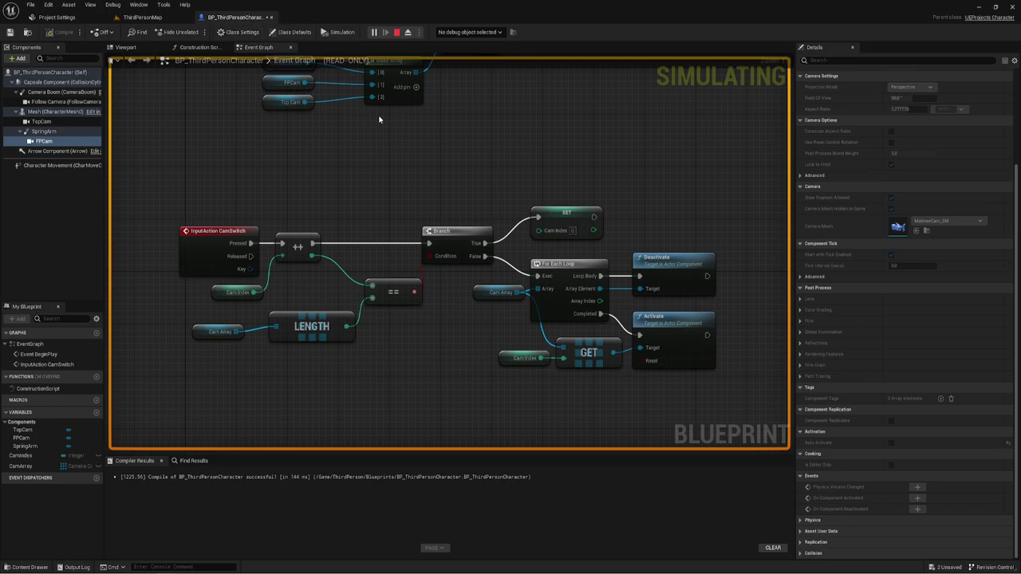
pyautogui.moveTo(703, 212); pyautogui.dragTo(646, 189, button='right')
pyautogui.click(398, 32)
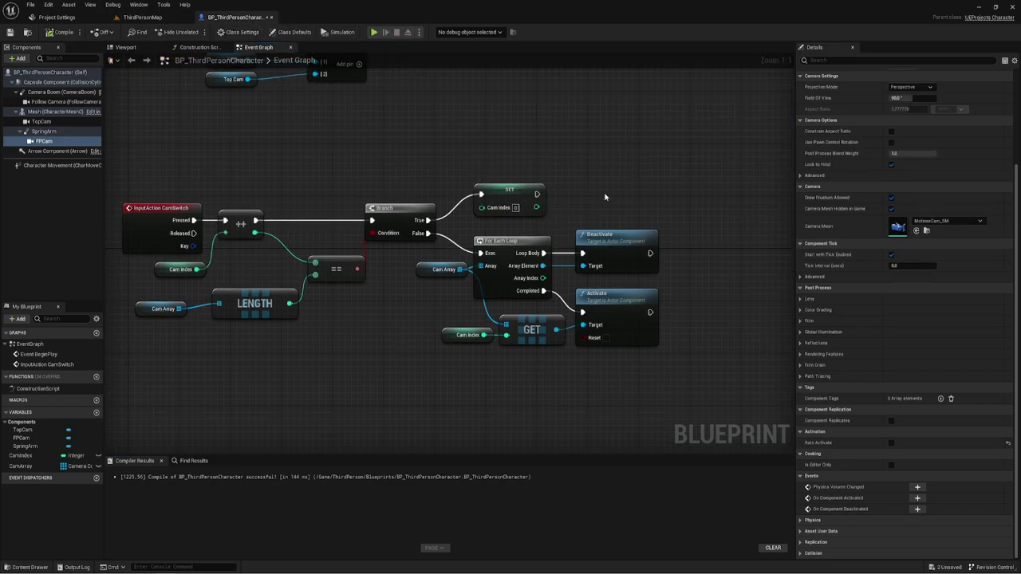
# Step: Shift the loop group right and wire the Cam Index reset SET node into the For Each Loop
pyautogui.moveTo(605, 196); pyautogui.dragTo(569, 188, button='right')
pyautogui.moveTo(375, 248); pyautogui.dragTo(594, 343)
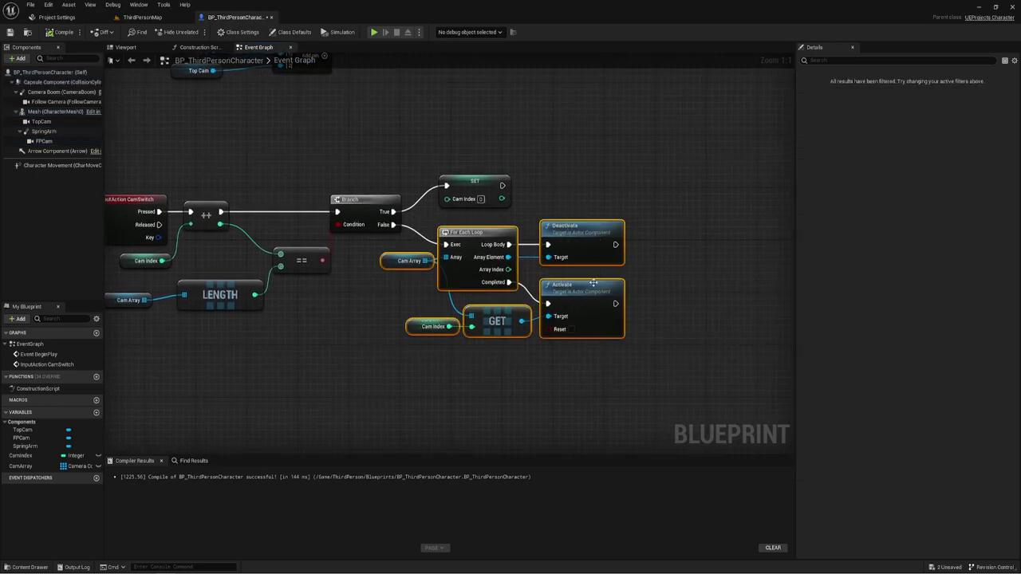
pyautogui.moveTo(593, 283); pyautogui.dragTo(695, 283)
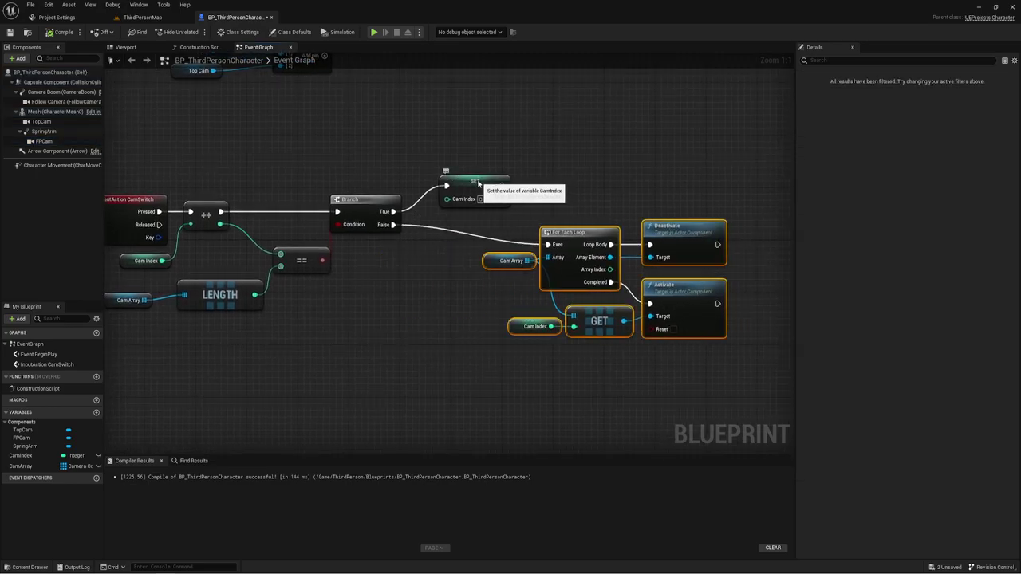
pyautogui.moveTo(479, 184); pyautogui.dragTo(460, 183)
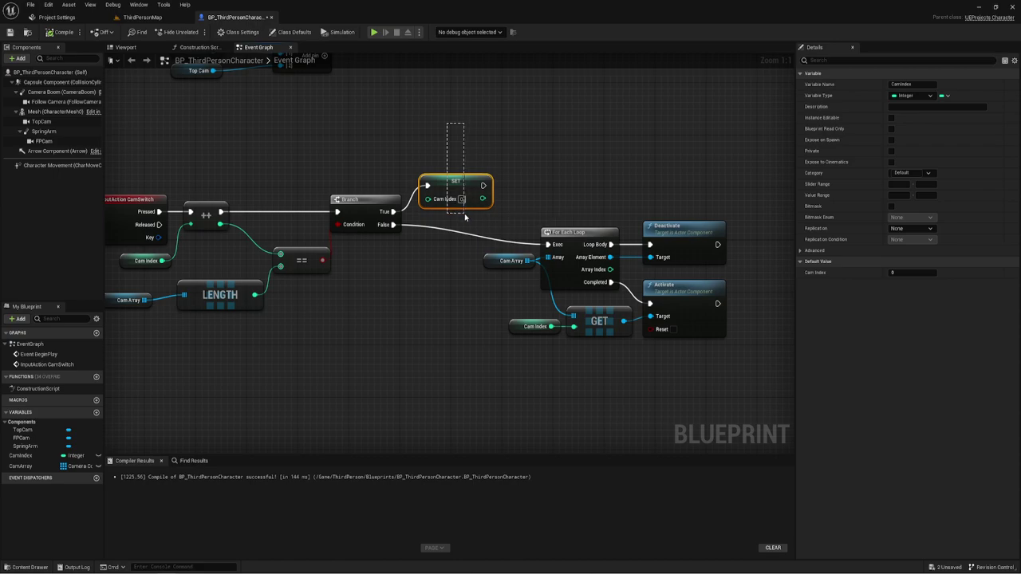
pyautogui.moveTo(482, 185); pyautogui.dragTo(547, 244)
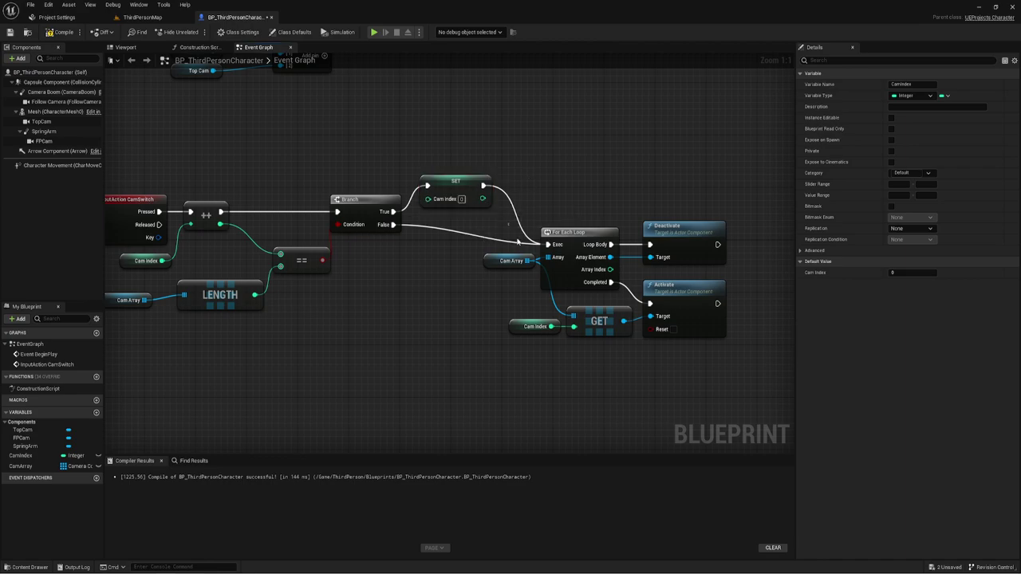
pyautogui.moveTo(517, 240); pyautogui.dragTo(685, 390)
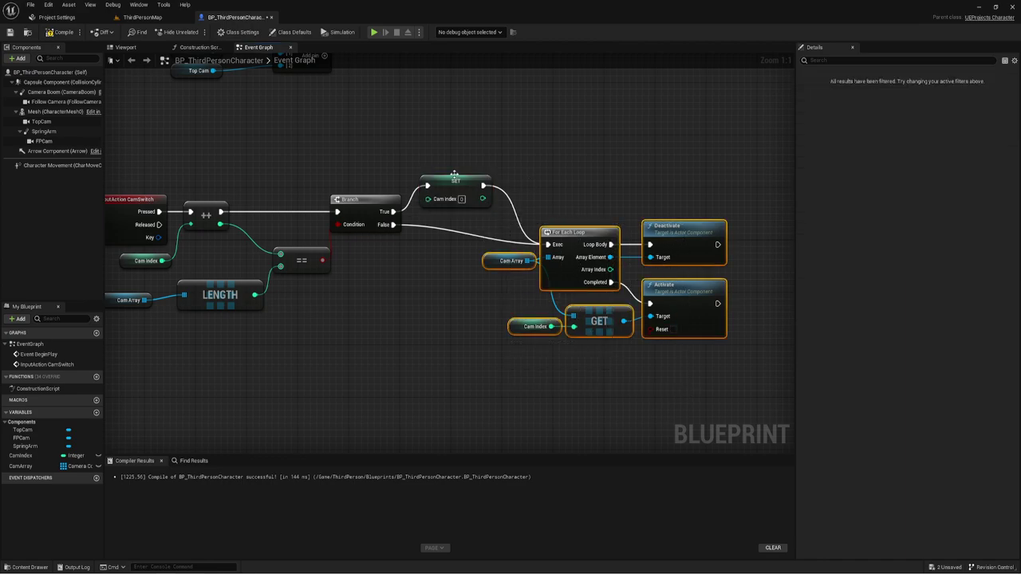
pyautogui.moveTo(444, 144); pyautogui.dragTo(477, 227)
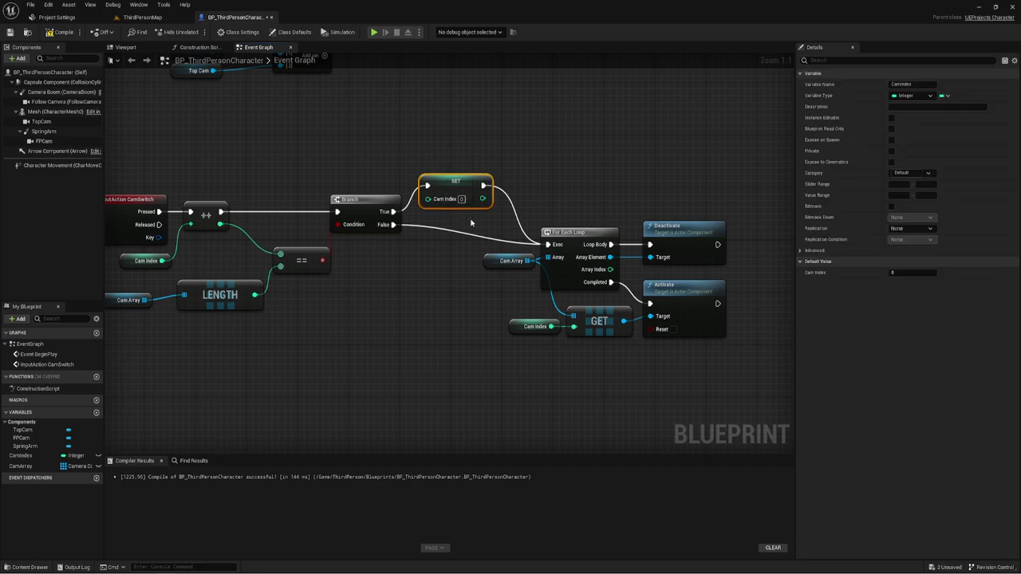
pyautogui.click(470, 223)
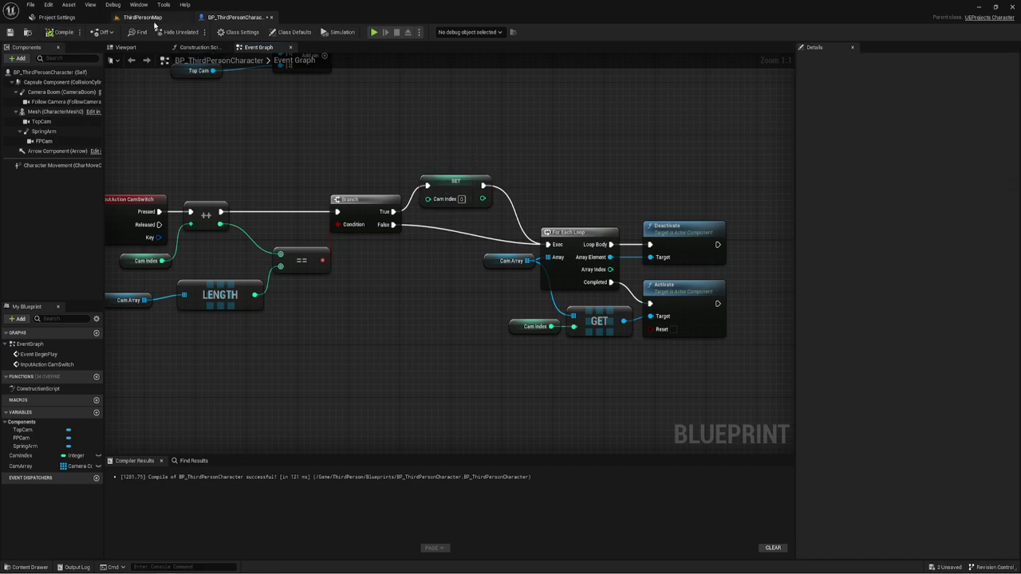
# Step: Run and stop a quick test play, then play ThirdPersonMap again from its level tab
pyautogui.click(373, 32)
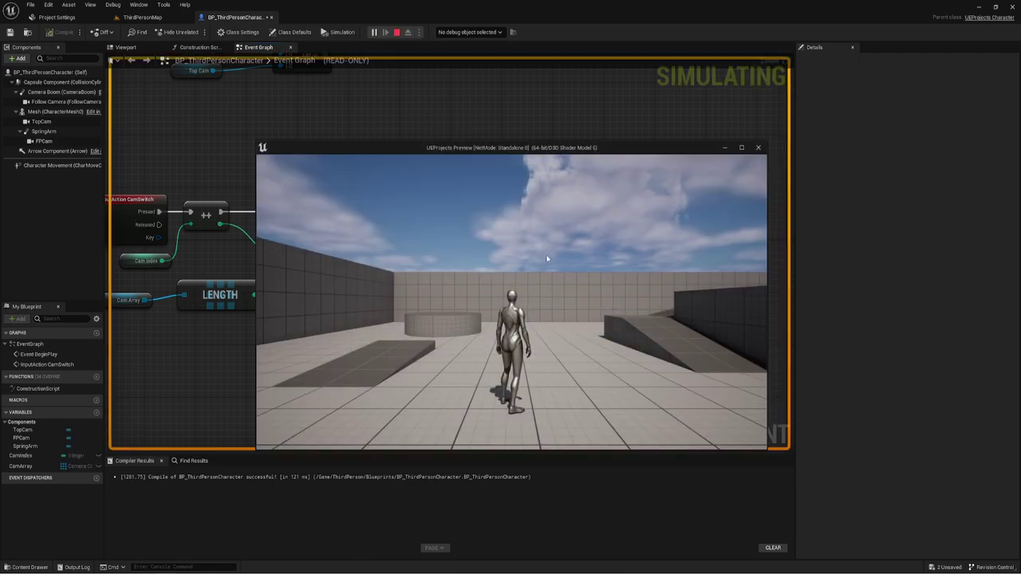
pyautogui.press('Escape')
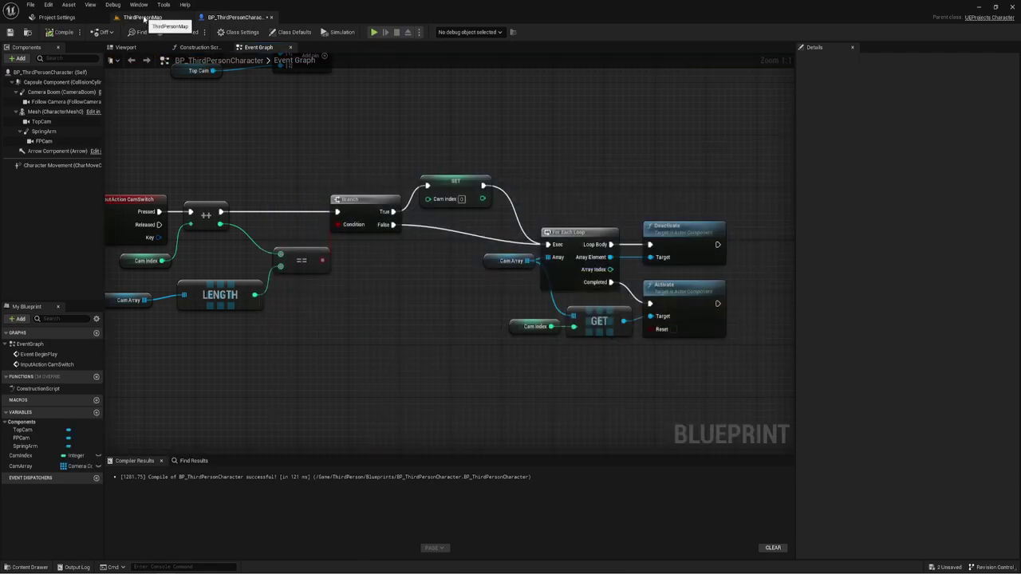
pyautogui.click(144, 17)
pyautogui.click(177, 32)
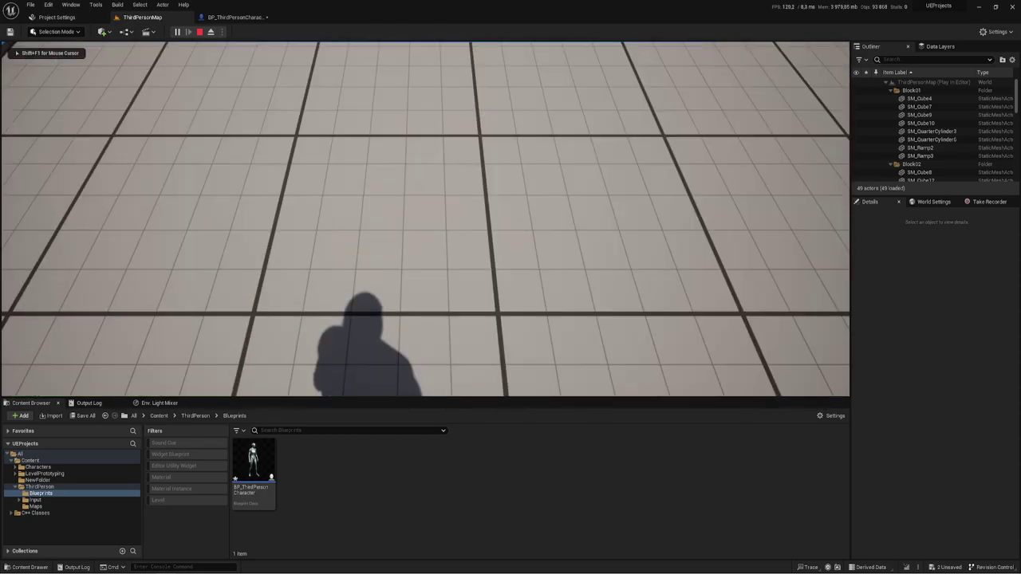
# Step: Cycle through the follow, first-person and overhead cameras, then end the play session
pyautogui.press('w')
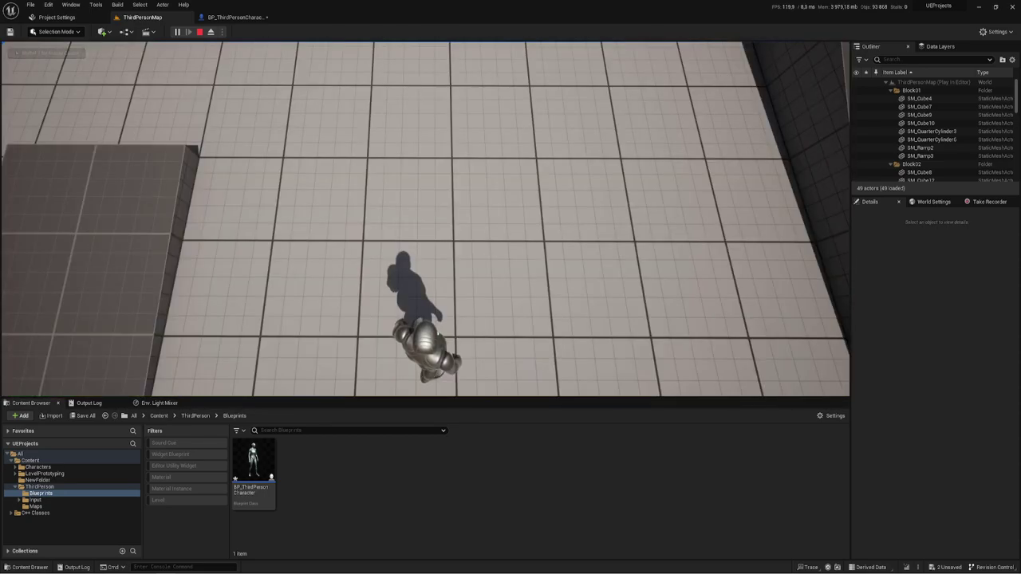
pyautogui.press('w')
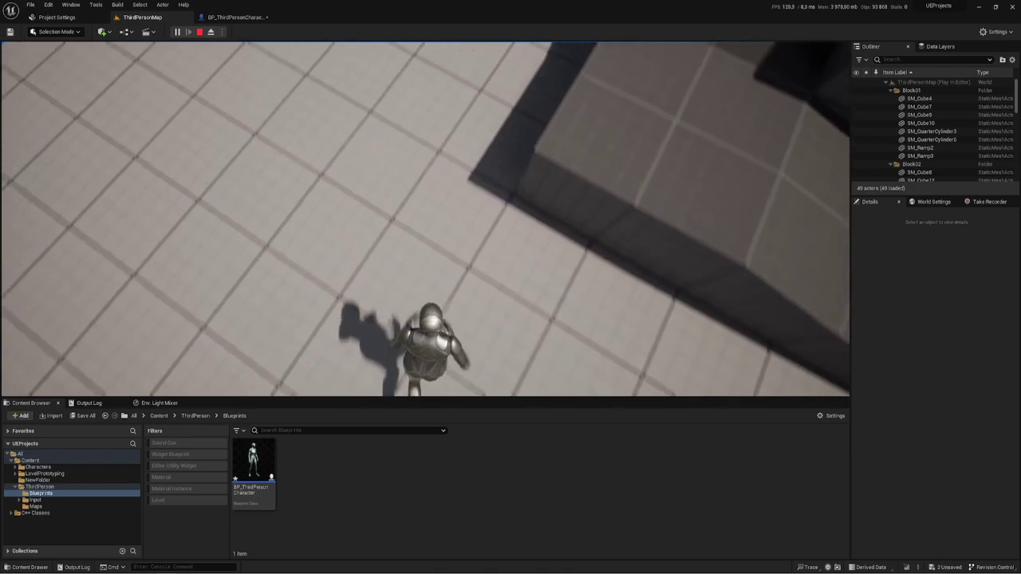
pyautogui.press('w')
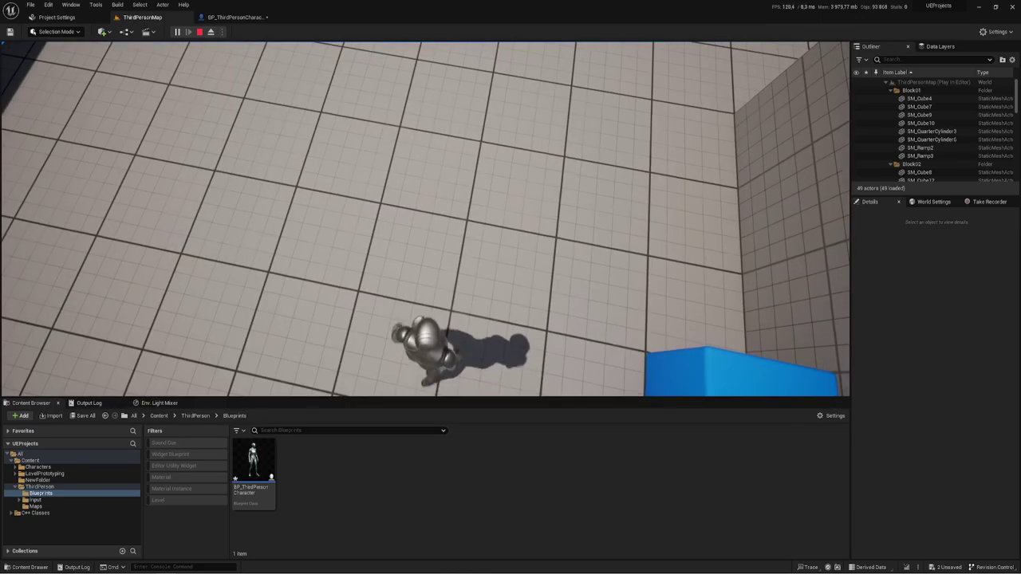
pyautogui.press('Escape')
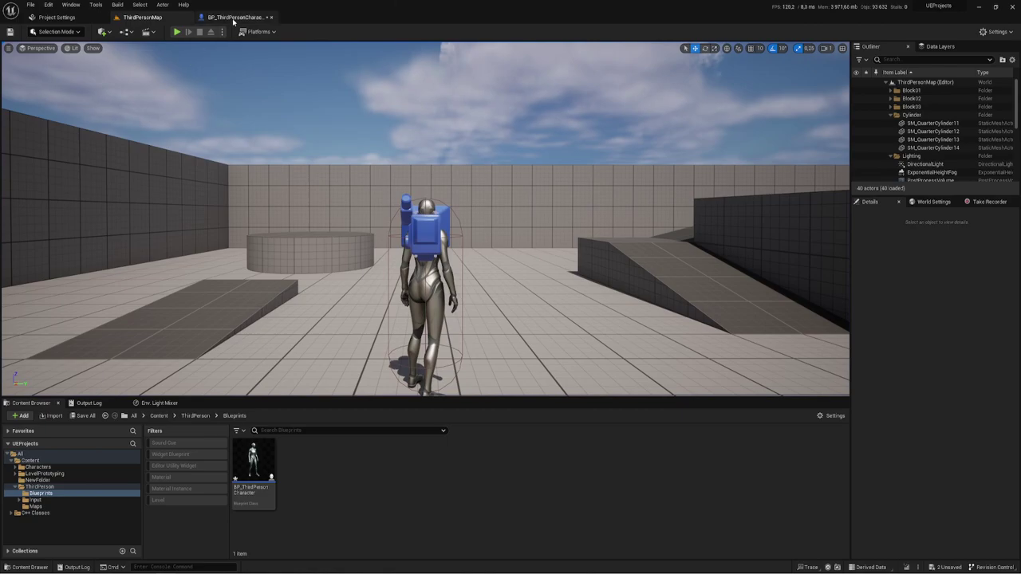
# Step: In BP_ThirdPersonCharacter's Event Graph, move the Cam Index, GET and Activate nodes down-right
pyautogui.click(235, 17)
pyautogui.moveTo(612, 381); pyautogui.dragTo(469, 316, button='right')
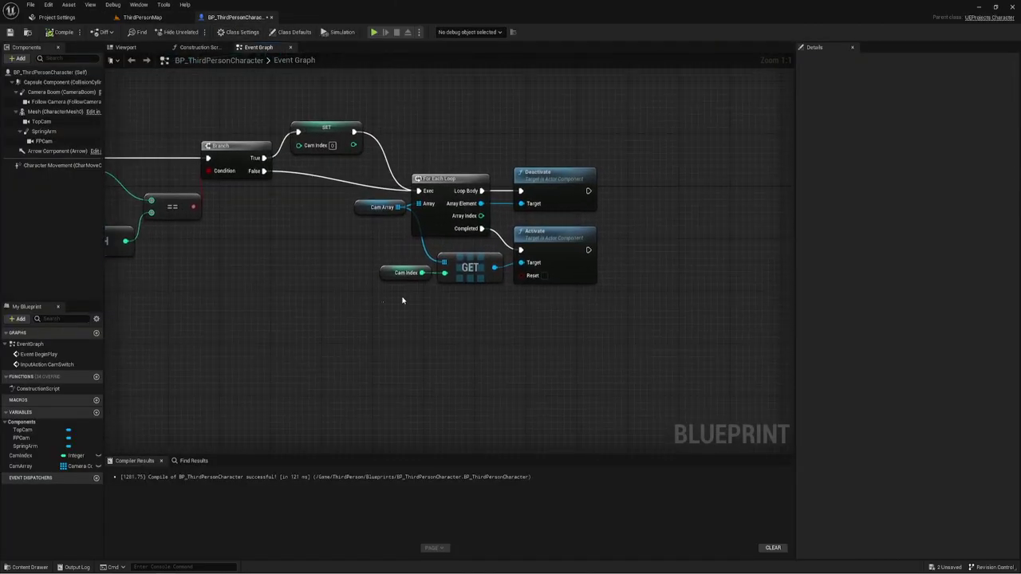
pyautogui.moveTo(399, 299)
pyautogui.mouseDown()
pyautogui.moveTo(551, 231)
pyautogui.moveTo(576, 250)
pyautogui.mouseUp()
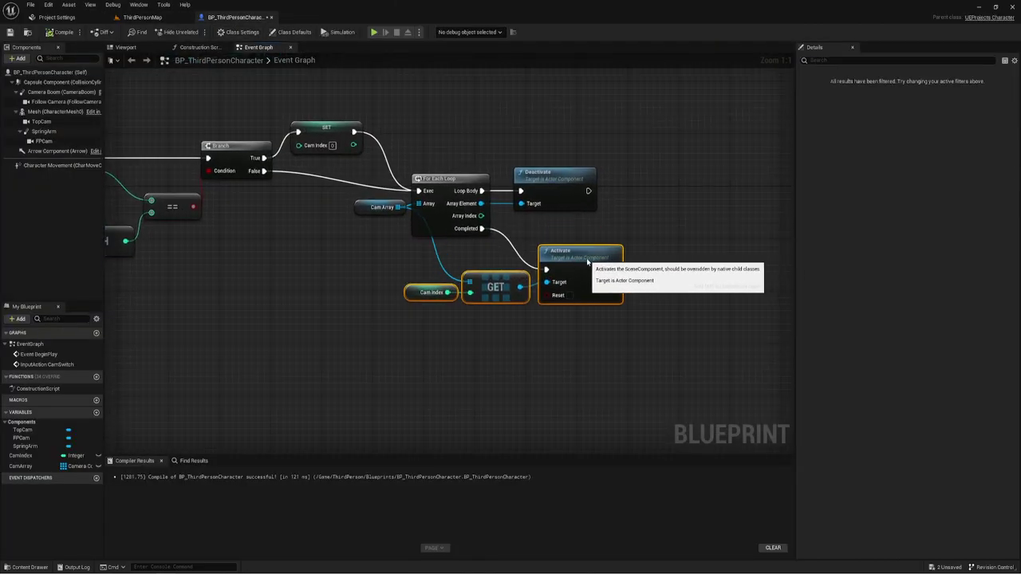
pyautogui.moveTo(518, 323); pyautogui.dragTo(438, 310, button='right')
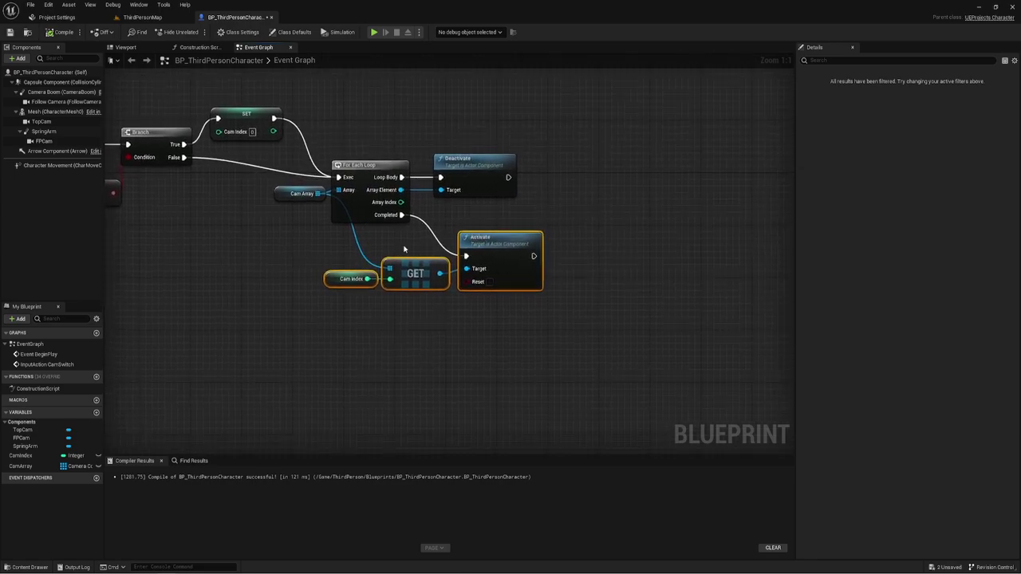
pyautogui.moveTo(460, 238); pyautogui.dragTo(606, 303)
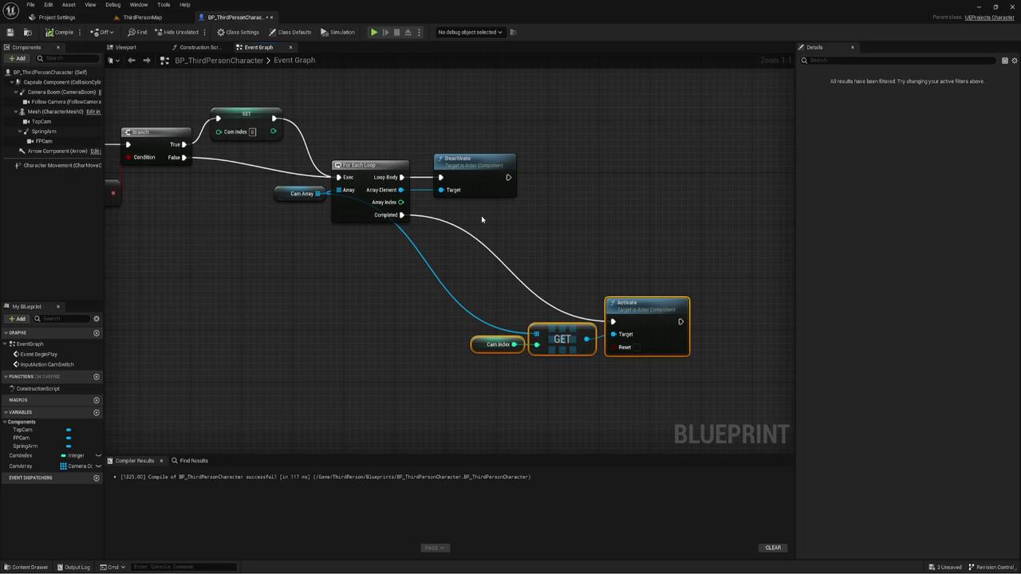
pyautogui.click(371, 33)
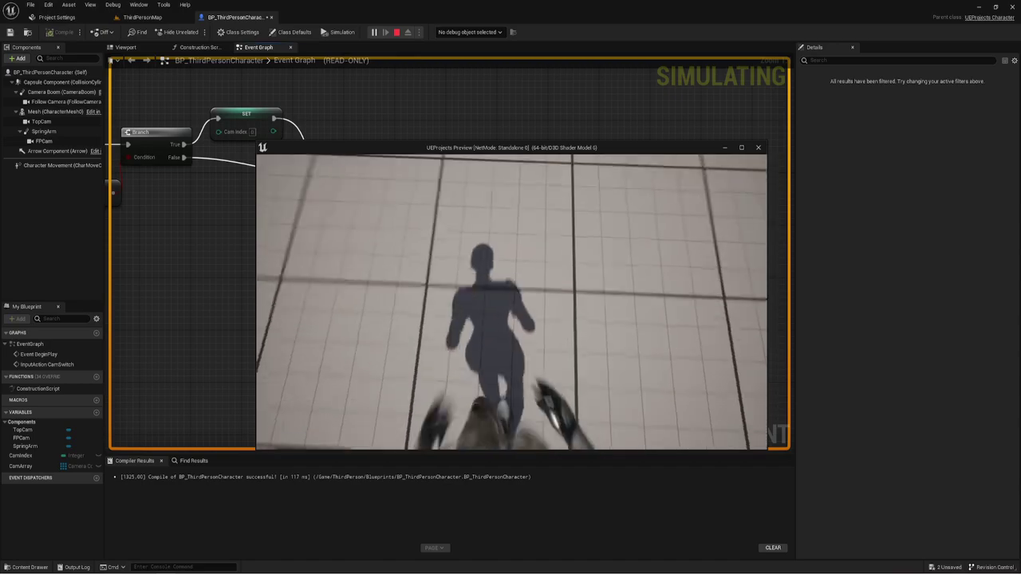
pyautogui.press('c')
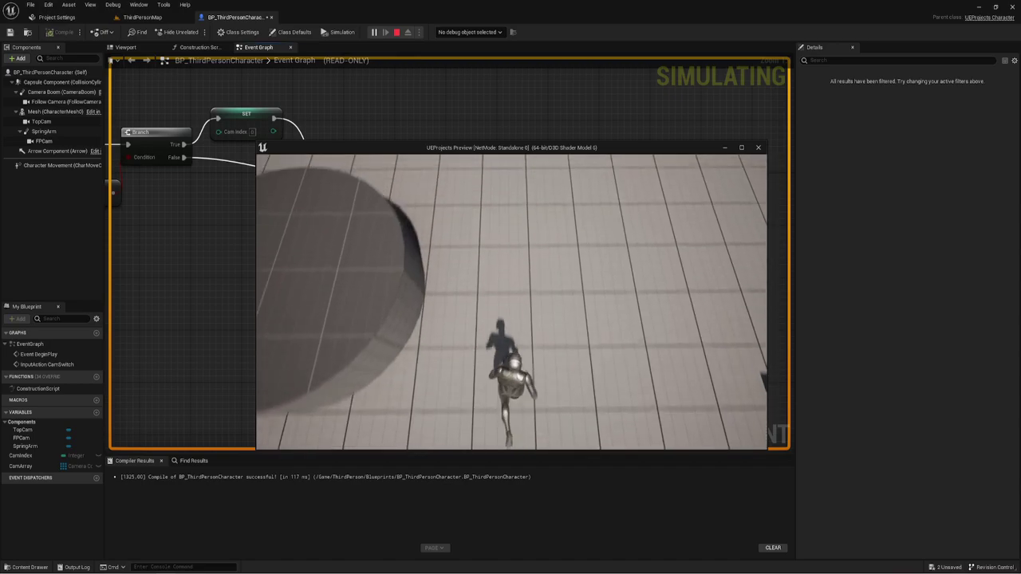
pyautogui.press('c')
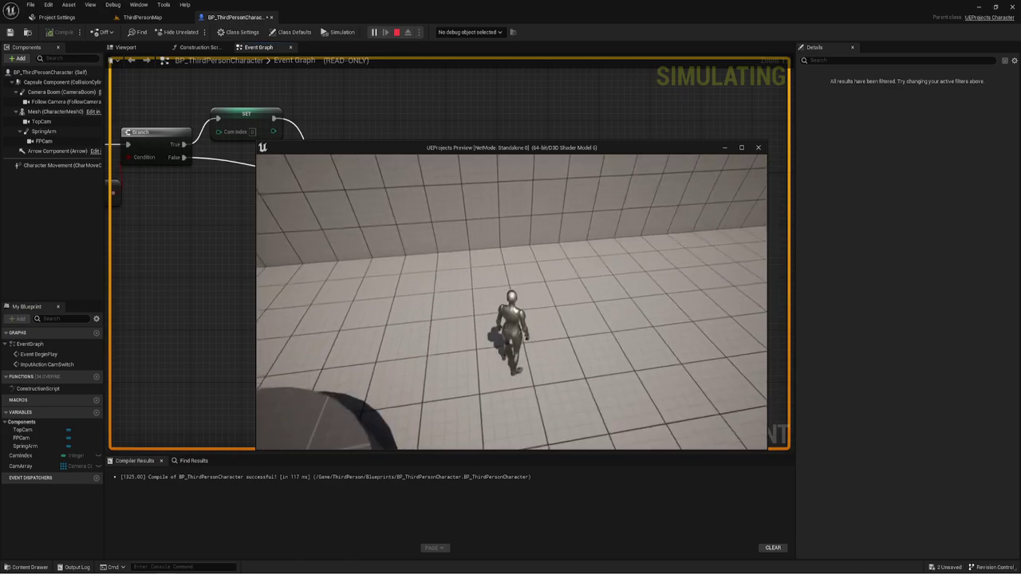
pyautogui.press('w')
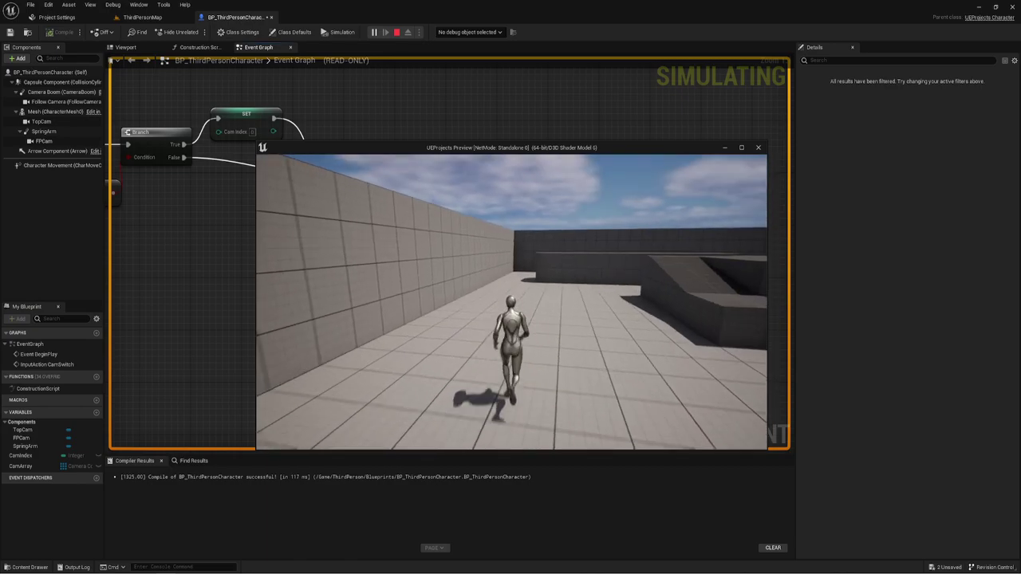
pyautogui.press('w')
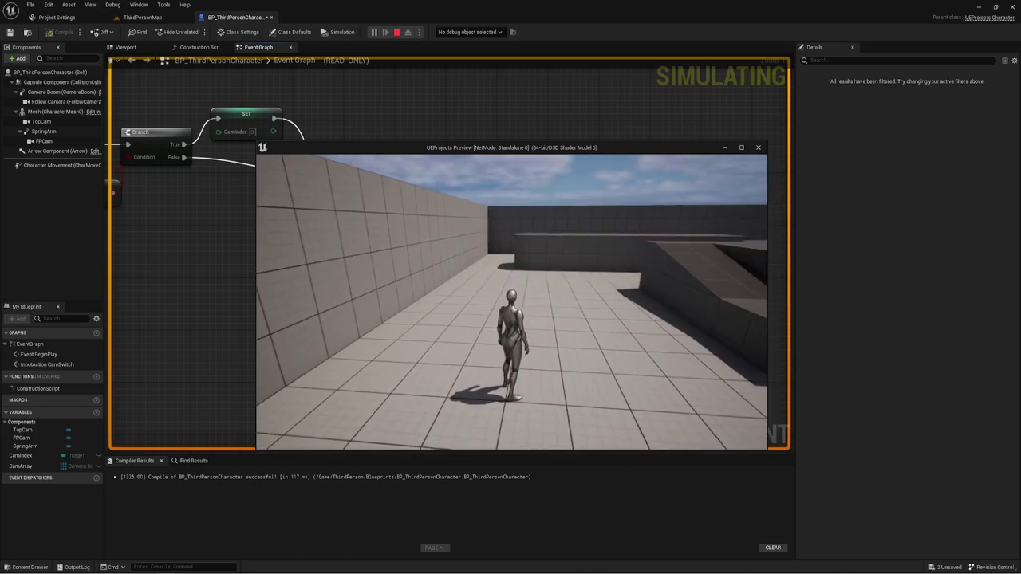
pyautogui.press('Escape')
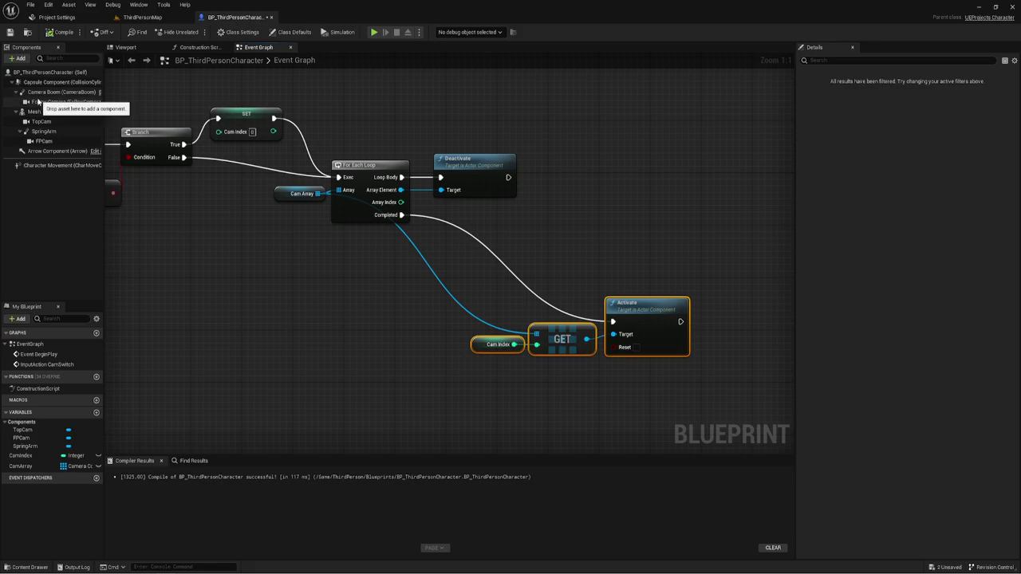
# Step: Add then delete a Follow Camera reference, and move Cam Index, GET and Activate back beside the loop
pyautogui.moveTo(40, 103)
pyautogui.mouseDown()
pyautogui.moveTo(392, 256)
pyautogui.moveTo(358, 262)
pyautogui.mouseUp()
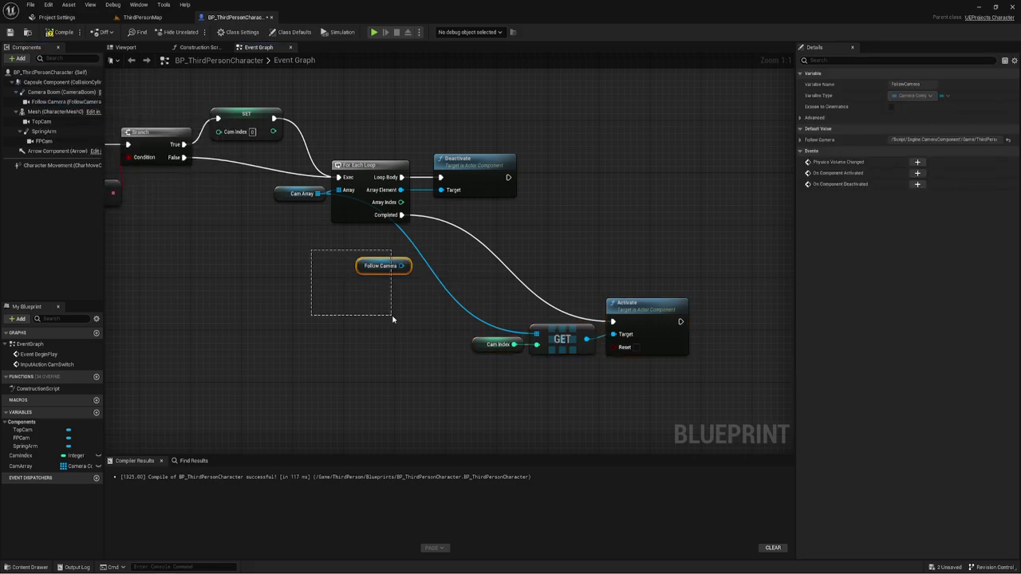
pyautogui.press('Delete')
pyautogui.moveTo(503, 315); pyautogui.dragTo(638, 351)
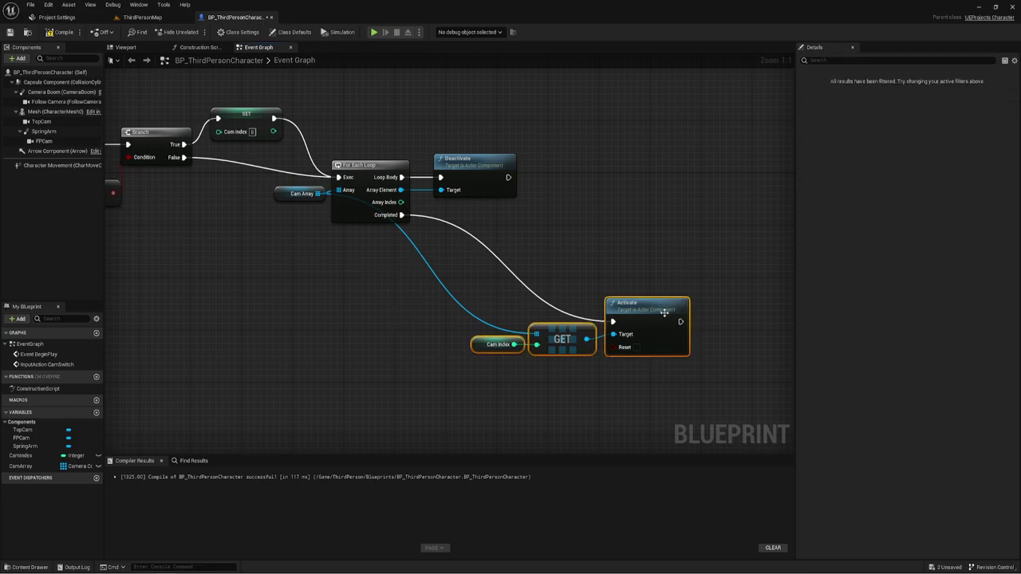
pyautogui.moveTo(626, 303); pyautogui.dragTo(484, 257)
pyautogui.scroll(-1, 455, 223)
pyautogui.moveTo(455, 223); pyautogui.dragTo(437, 348, button='right')
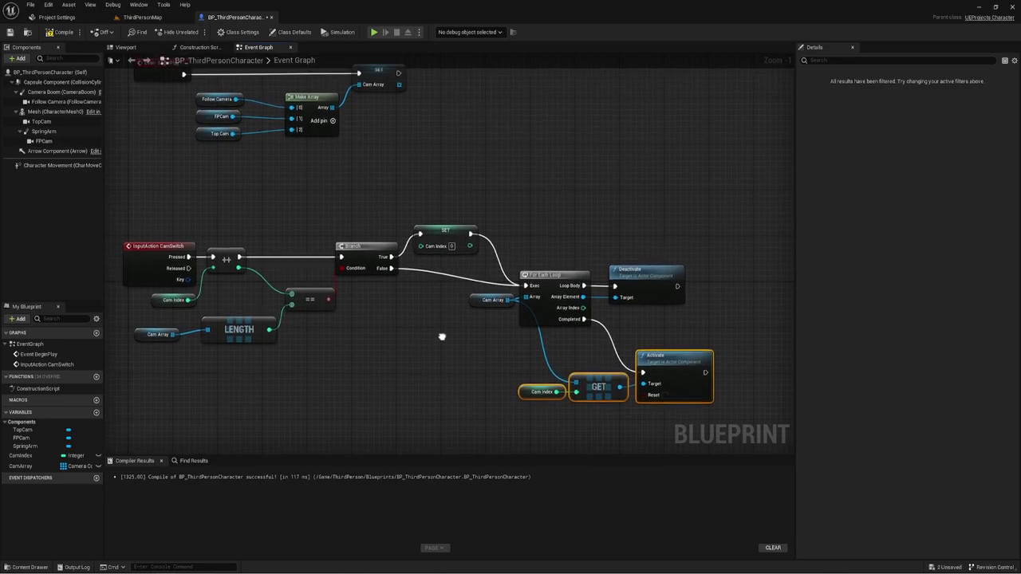
# Step: Review the full CamSwitch graph, checking the camera, loop/Deactivate and Activate node groups
pyautogui.moveTo(216, 181); pyautogui.dragTo(236, 106)
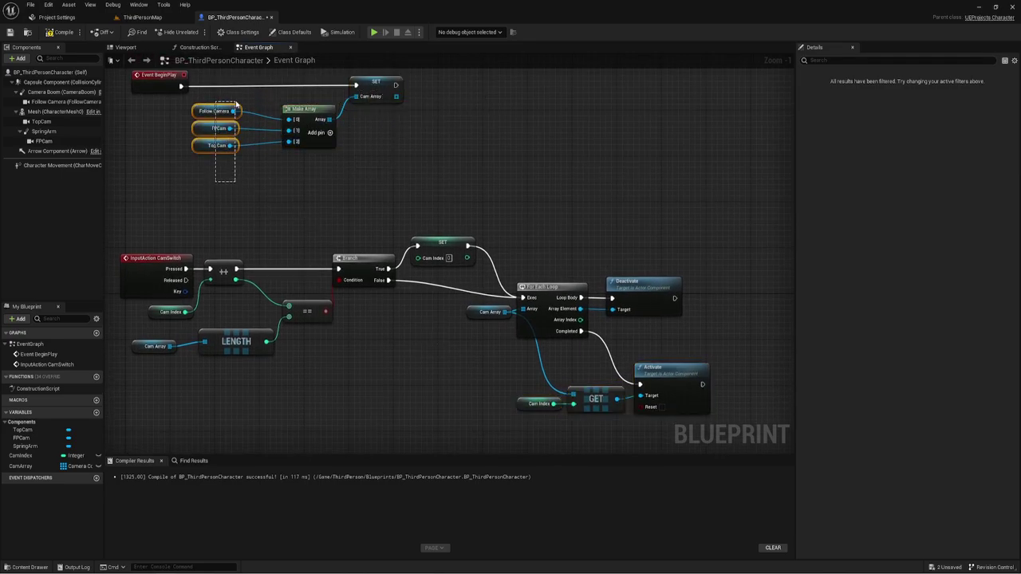
pyautogui.moveTo(442, 229); pyautogui.dragTo(440, 210, button='right')
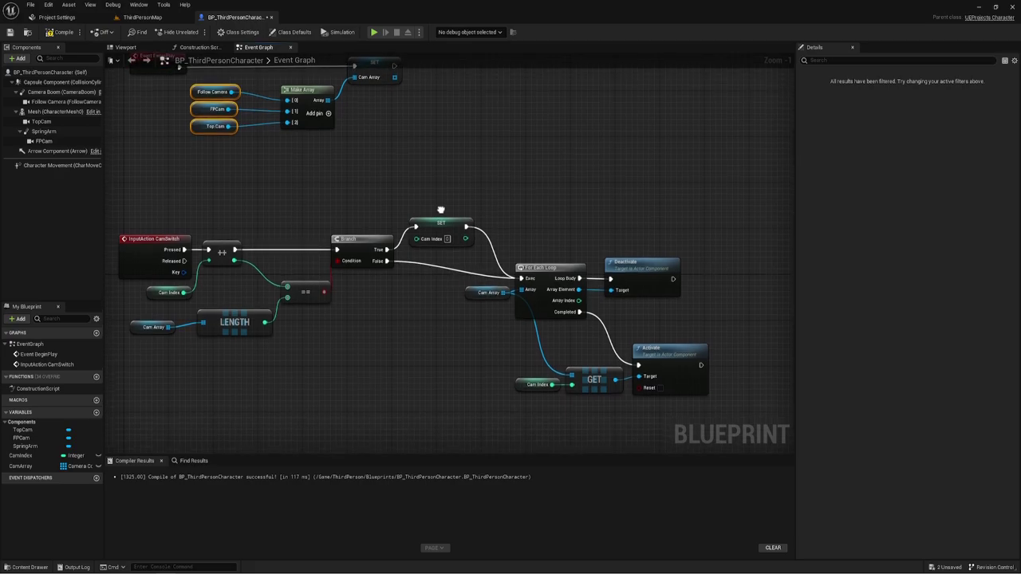
pyautogui.click(169, 341)
pyautogui.moveTo(513, 404); pyautogui.dragTo(638, 245)
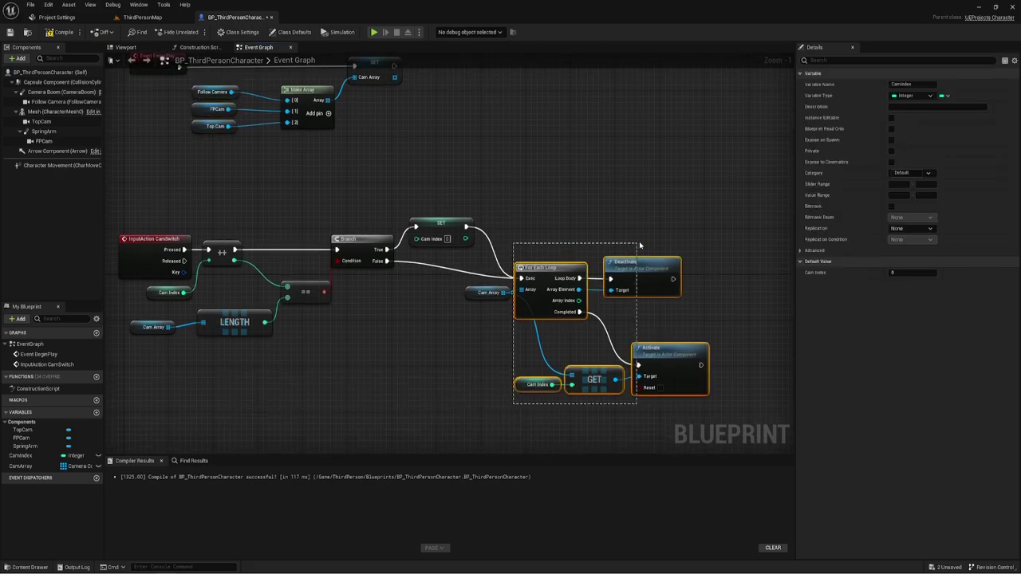
pyautogui.click(622, 214)
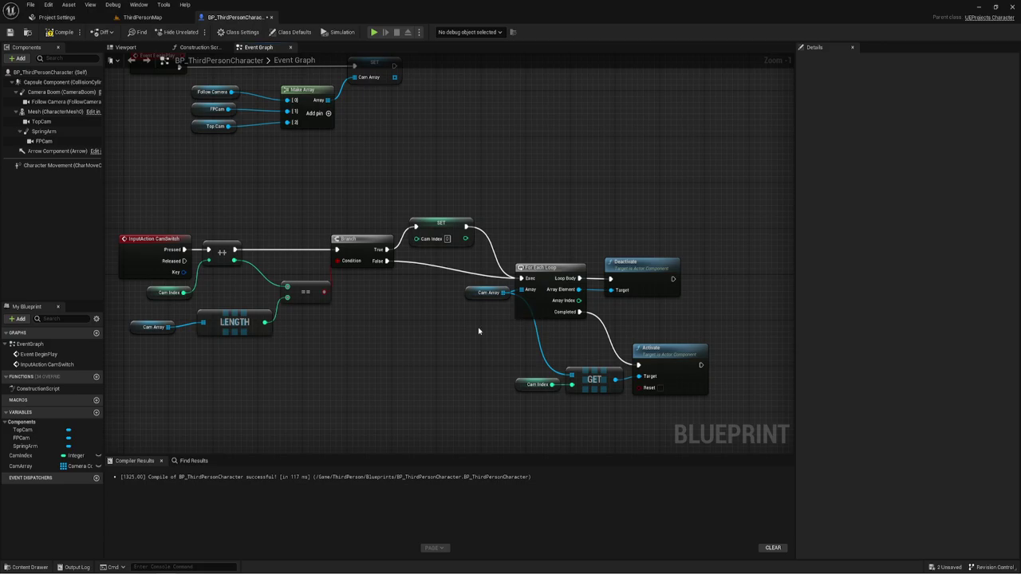
pyautogui.moveTo(478, 331); pyautogui.dragTo(719, 408)
pyautogui.click(727, 394)
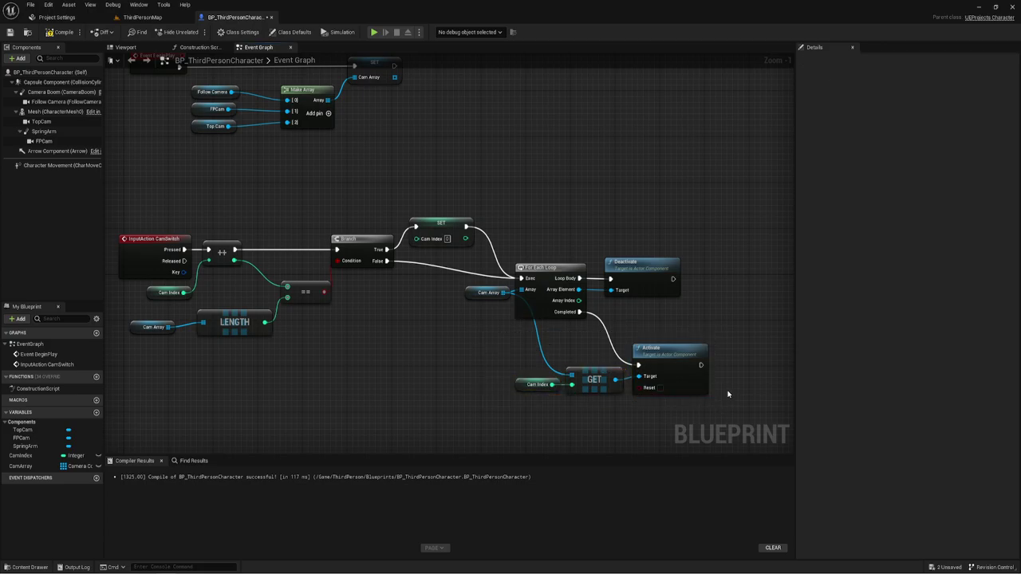